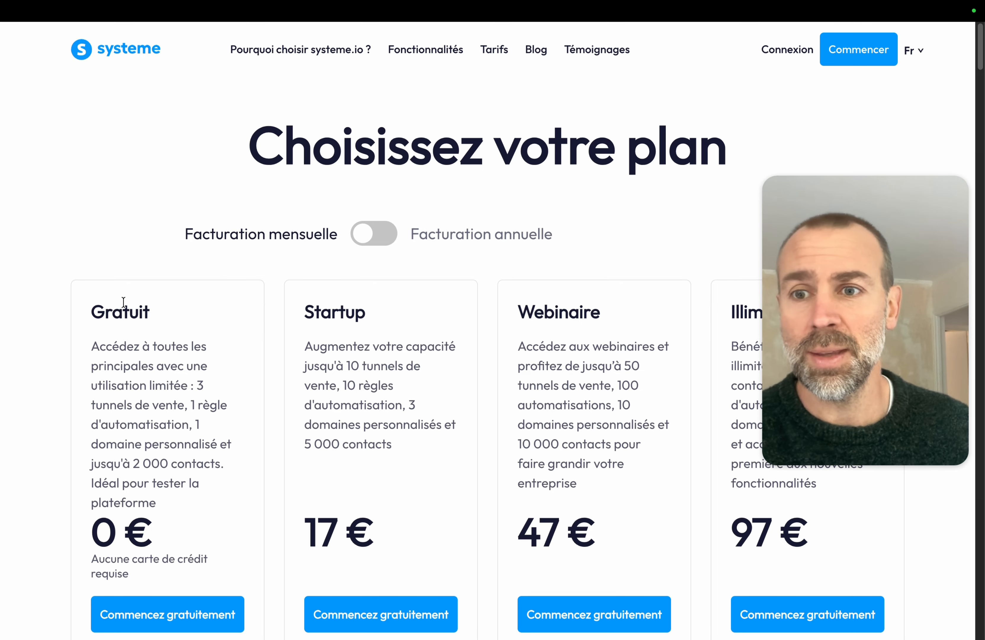
left_click_drag(92, 310, 150, 312)
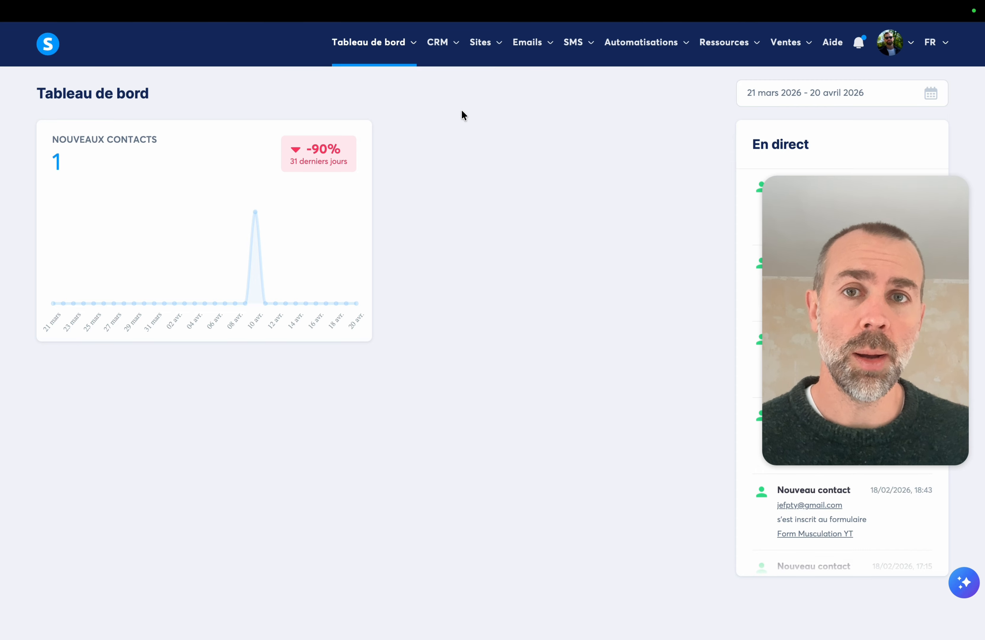
Review the CRM section's contacts, tags, pipelines and calendar pages
mouse_move(443, 43)
left_click(441, 82)
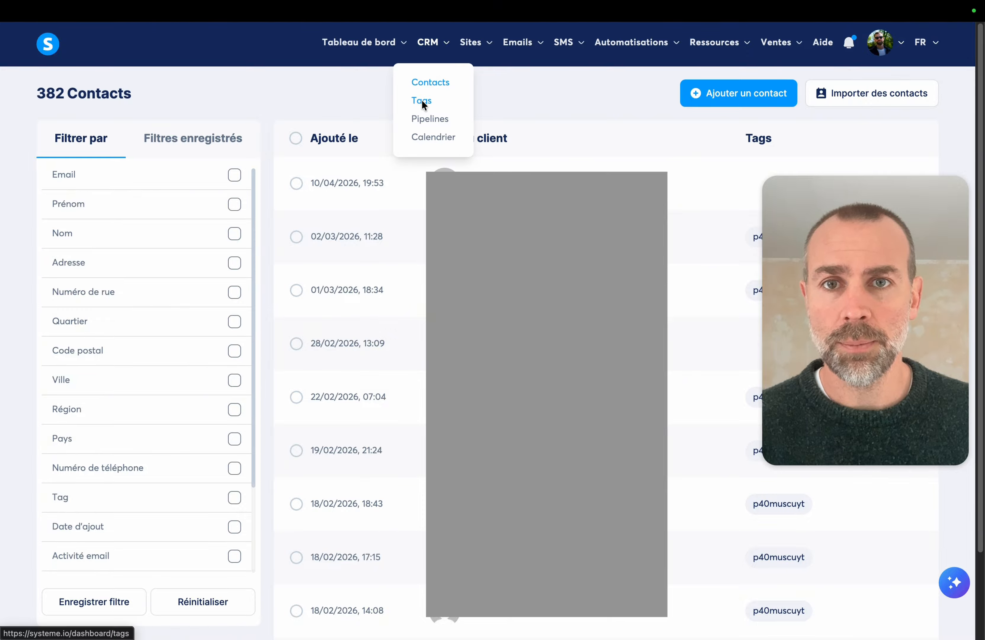
left_click(422, 101)
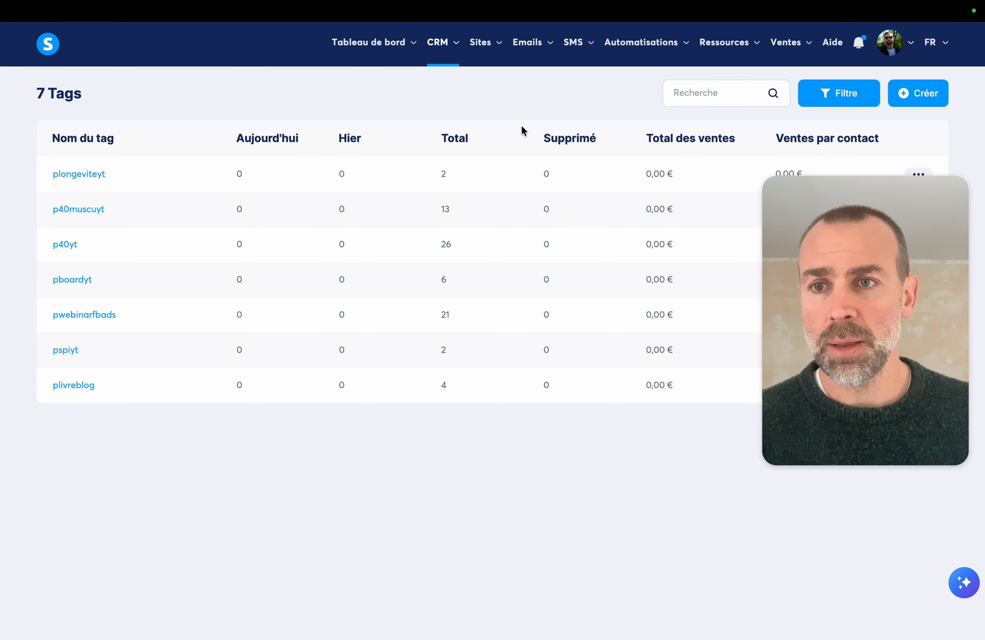
left_click(100, 216)
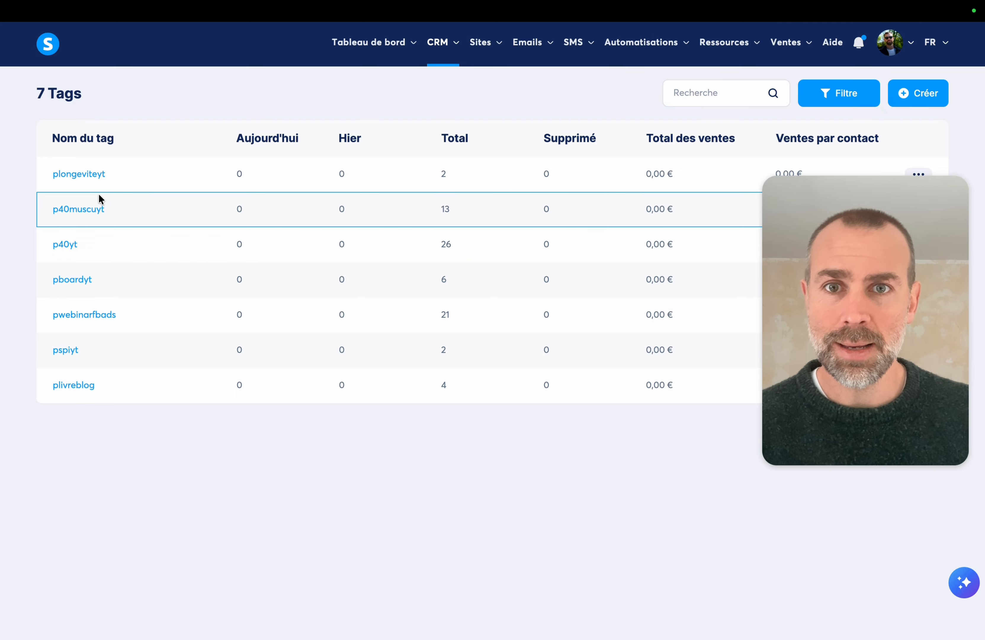
mouse_move(458, 50)
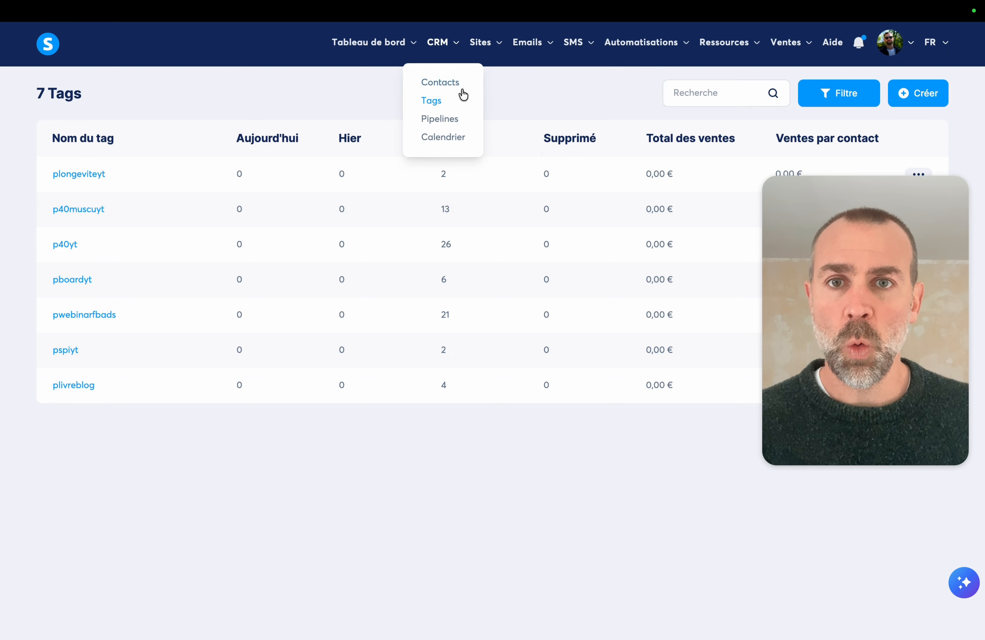
left_click(446, 118)
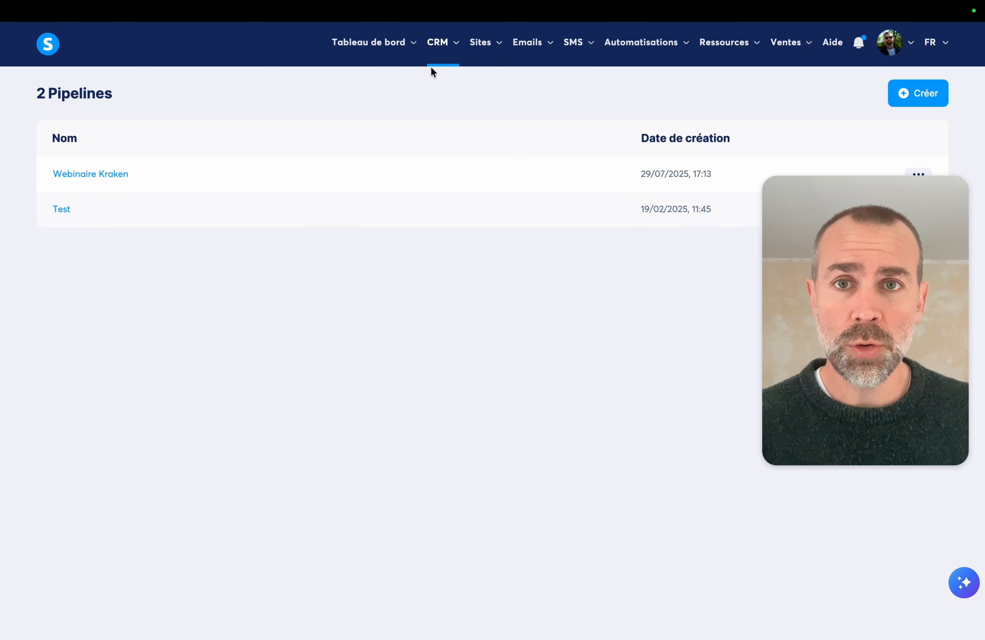
mouse_move(455, 49)
left_click(451, 137)
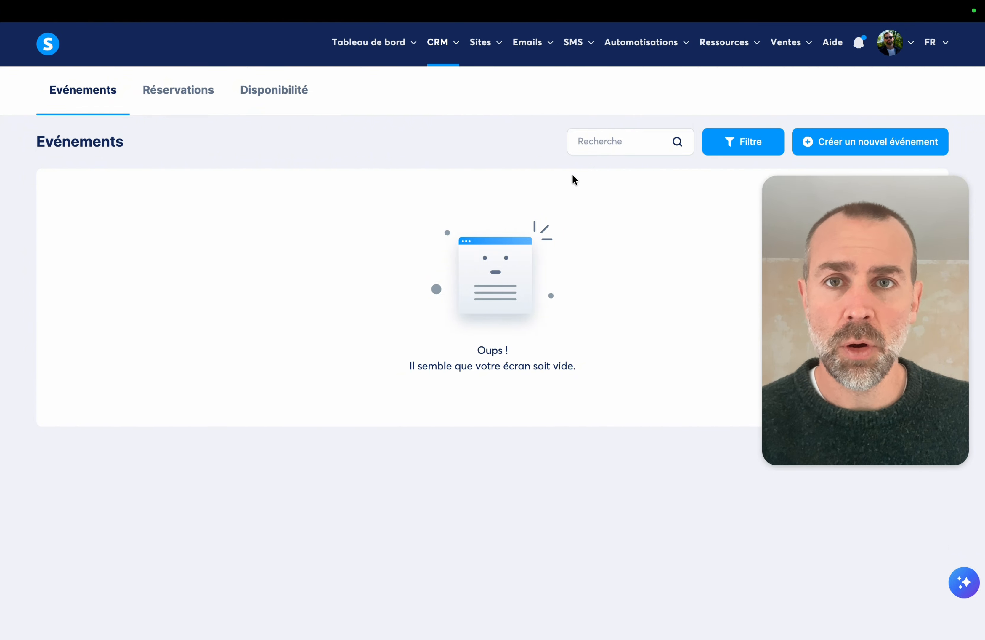
Examine the account's websites page and its list of sales funnels
mouse_move(498, 47)
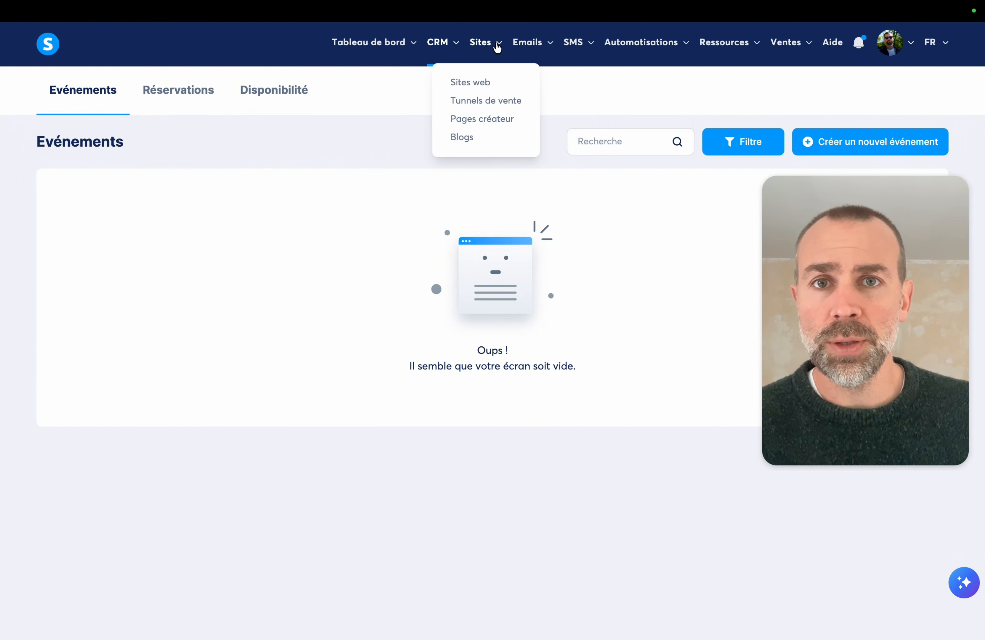
left_click(479, 83)
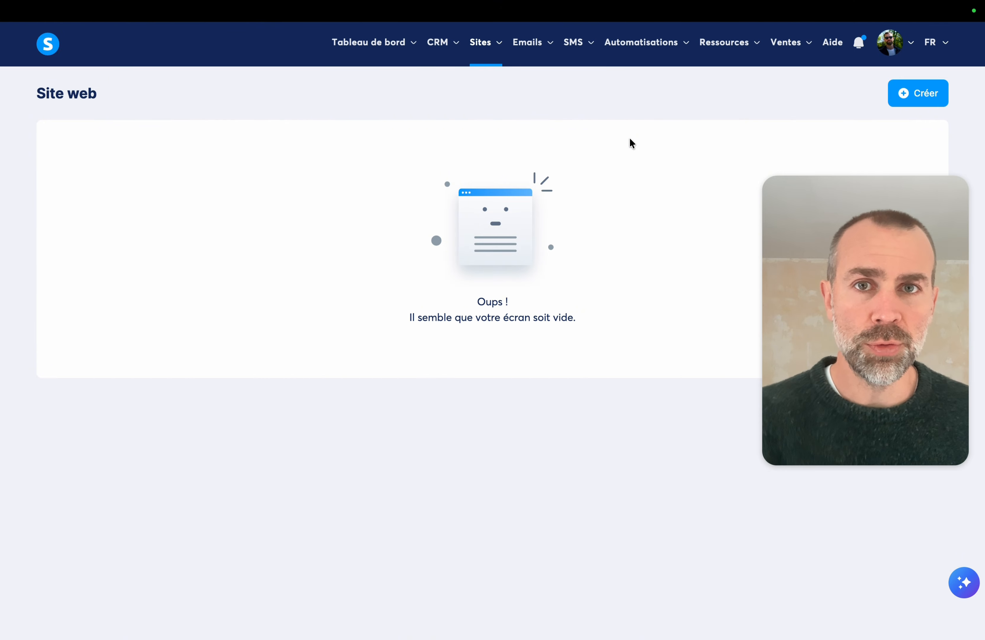
mouse_move(499, 59)
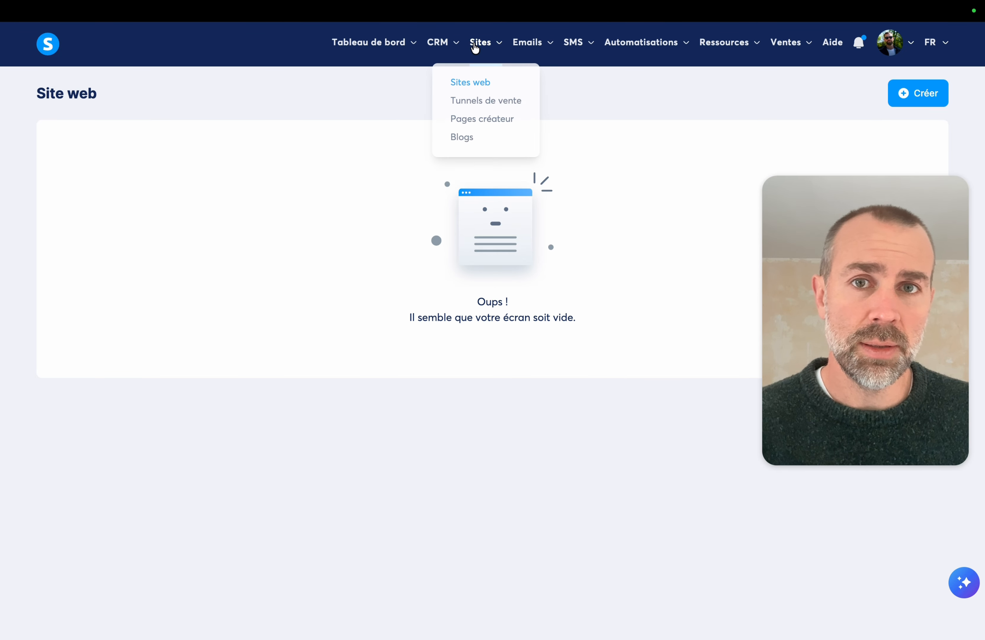
left_click(486, 100)
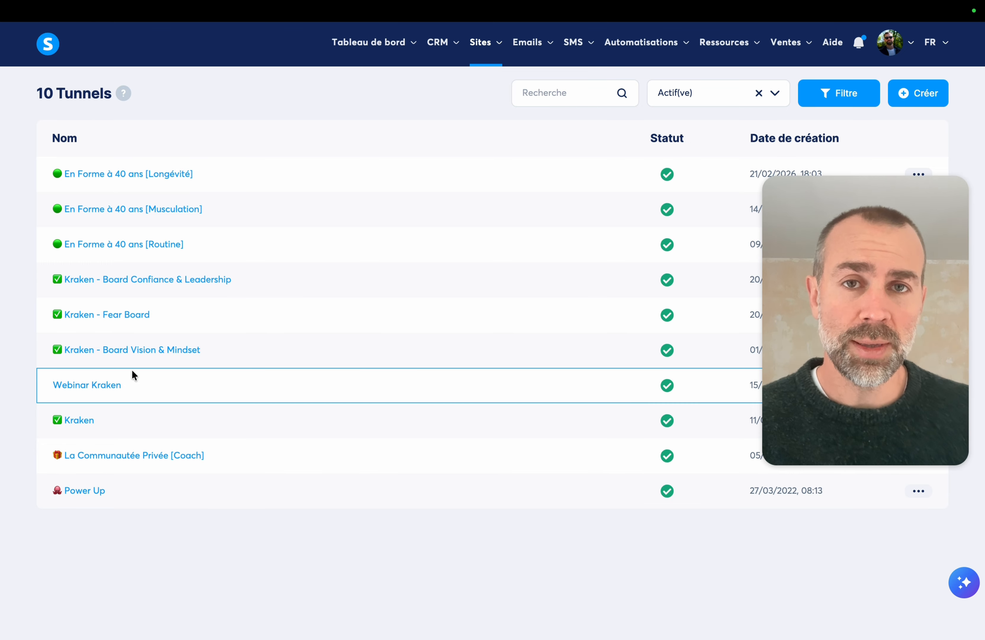
Examine the email newsletters and campaigns, and view the options offered for SMS and automations
mouse_move(544, 48)
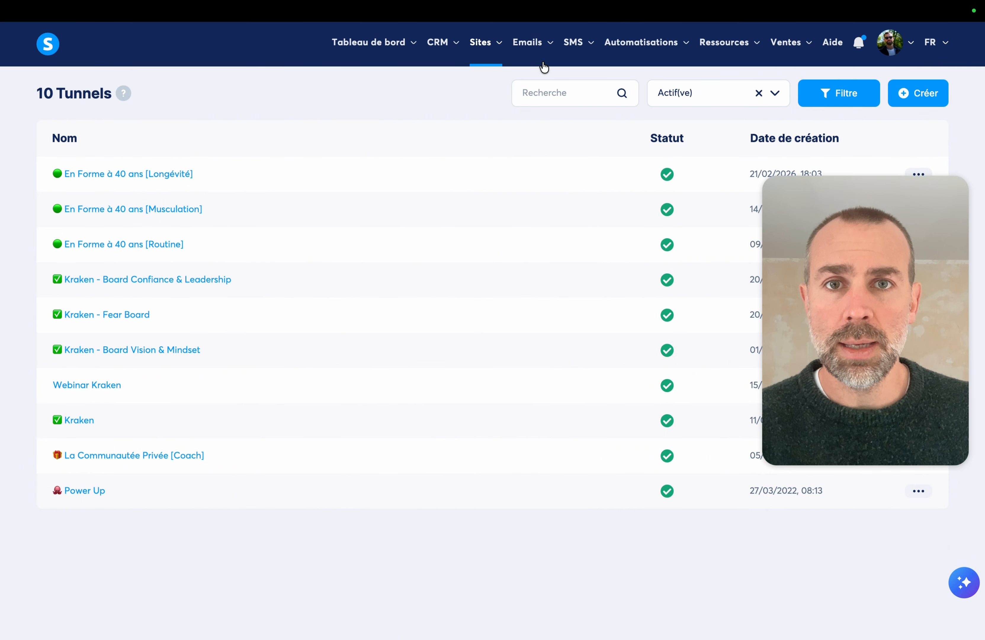
left_click(532, 81)
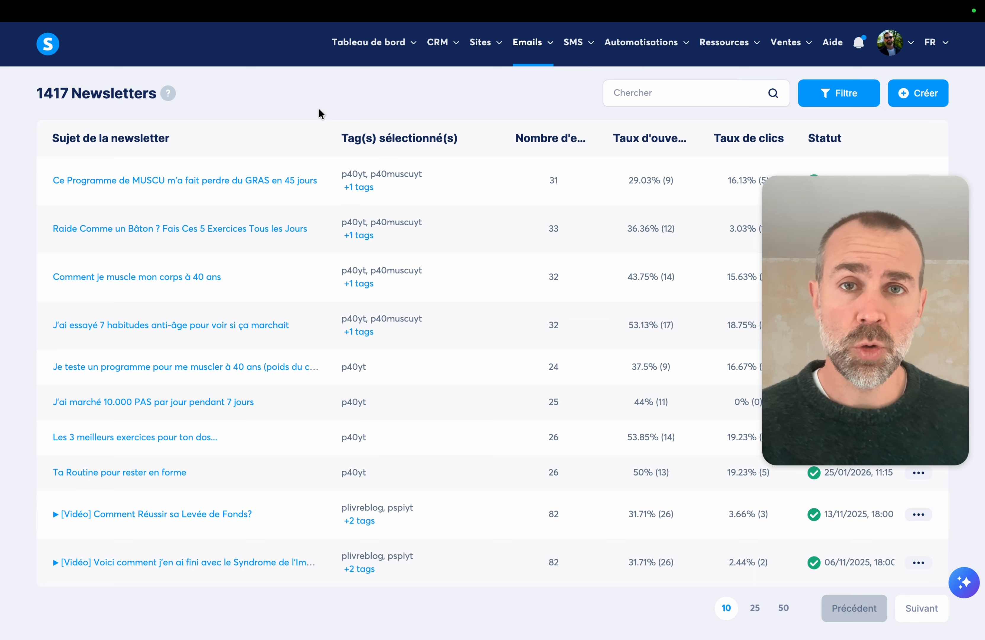
mouse_move(552, 65)
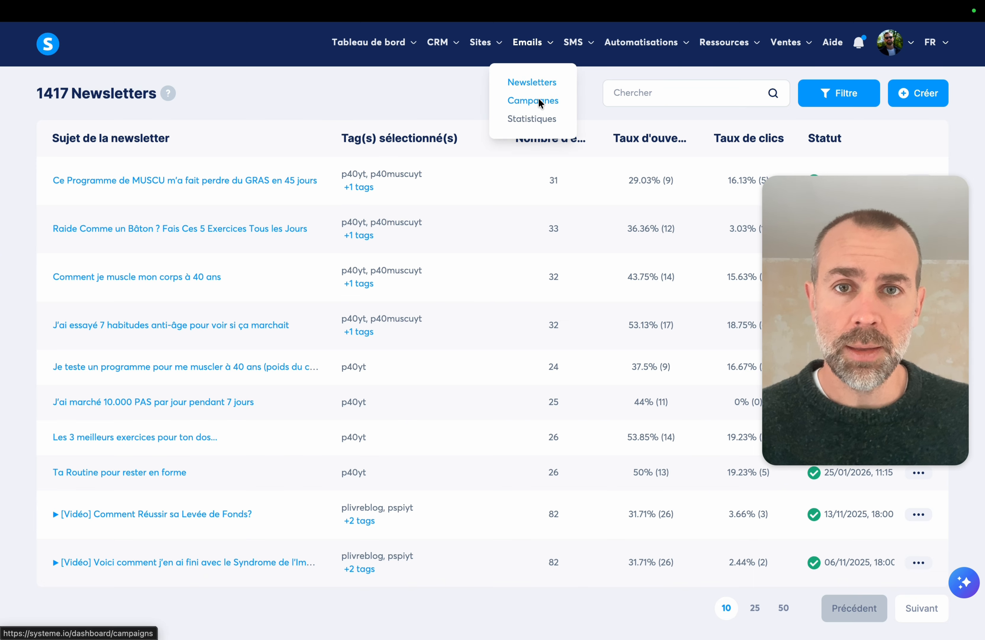
left_click(538, 98)
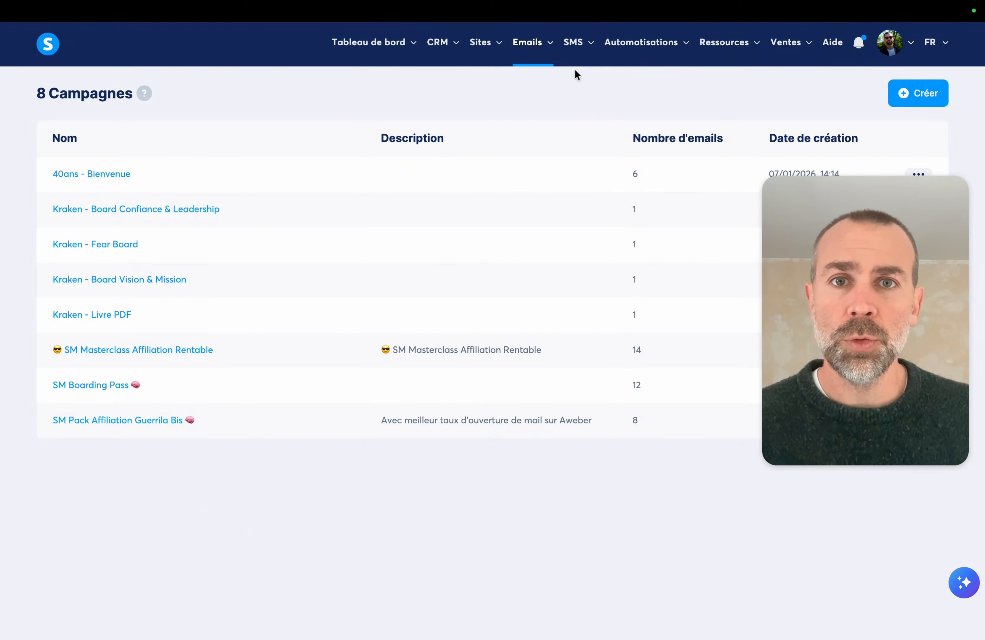
mouse_move(581, 49)
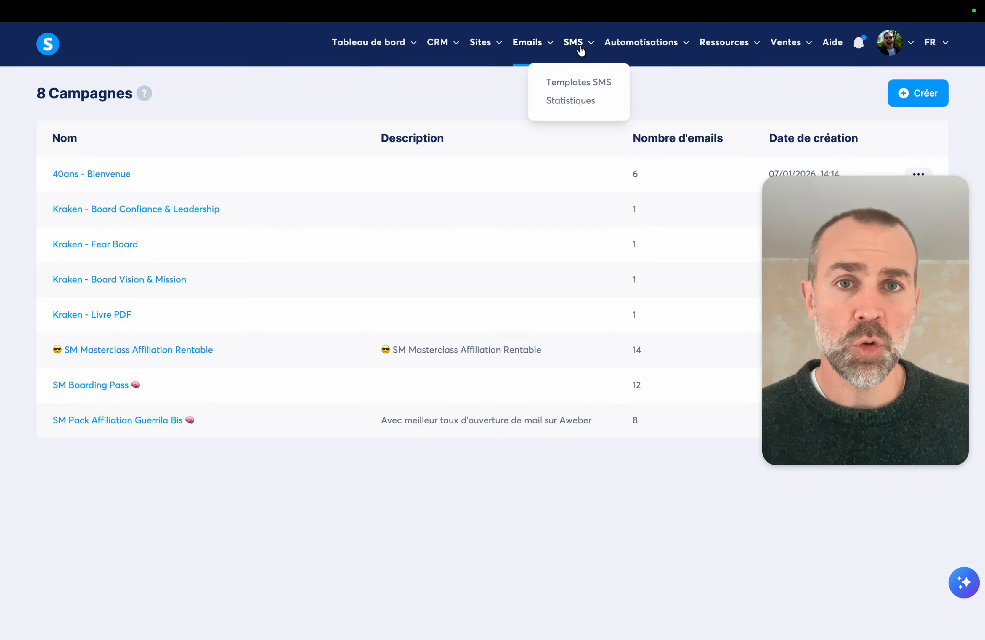
mouse_move(631, 45)
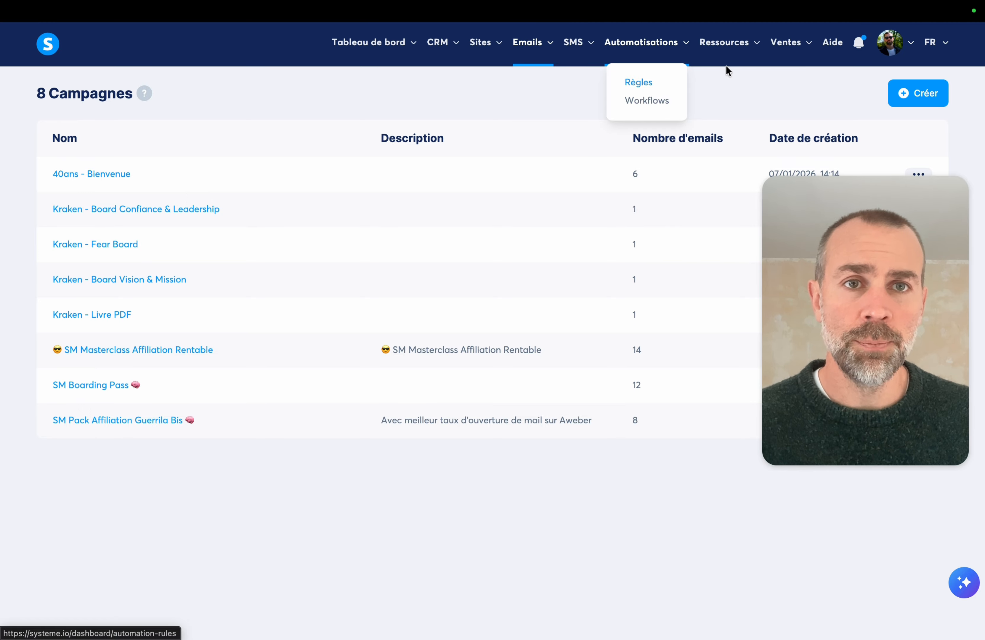
Look through the physical products, promo codes, courses and files resources, and view the available sales options
mouse_move(753, 43)
left_click(729, 83)
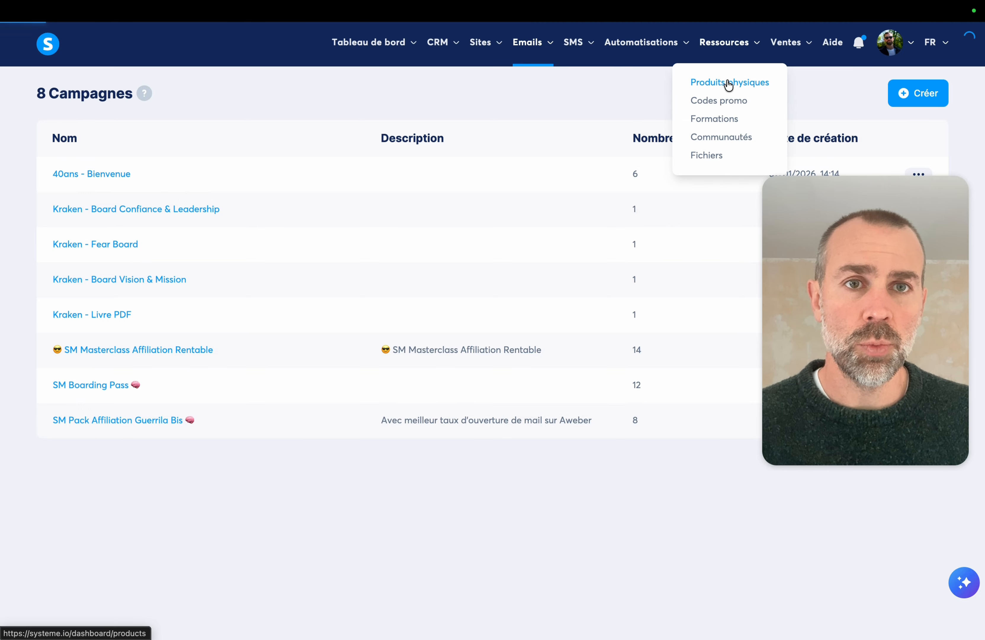
mouse_move(730, 51)
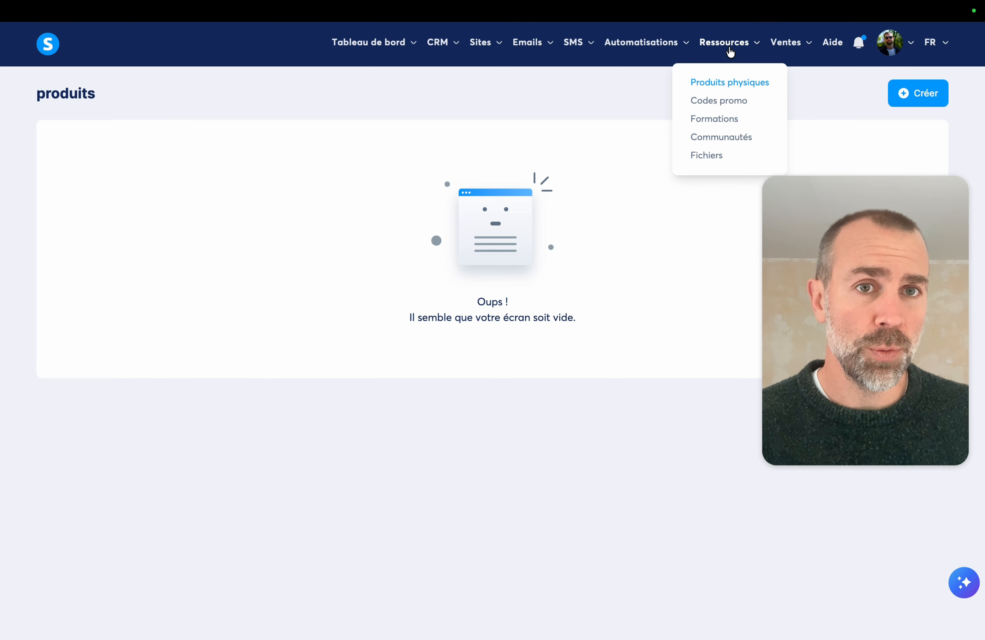
left_click(710, 103)
left_click(715, 119)
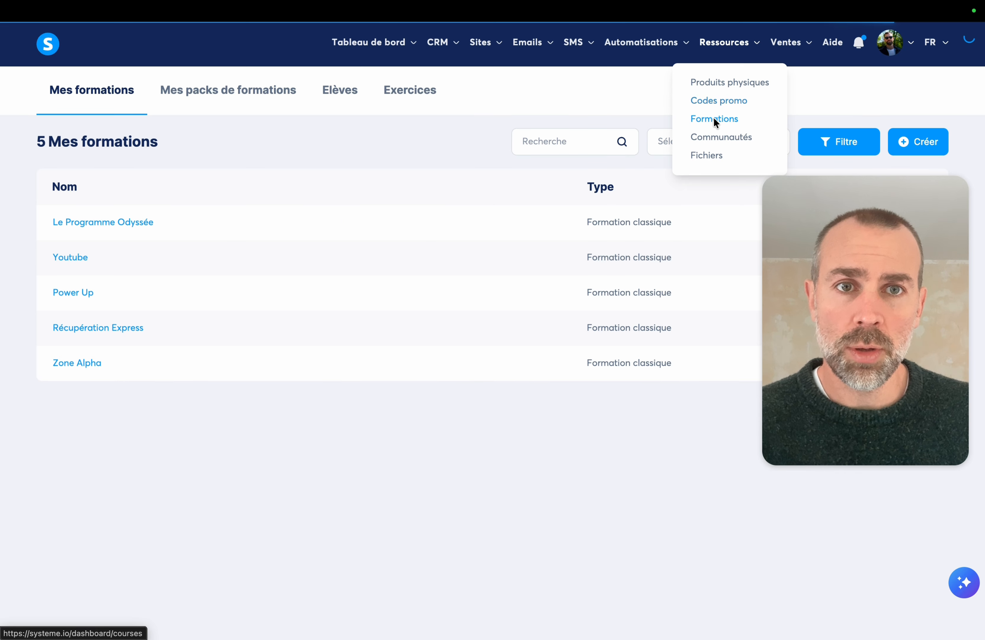
mouse_move(725, 43)
left_click(706, 155)
mouse_move(776, 43)
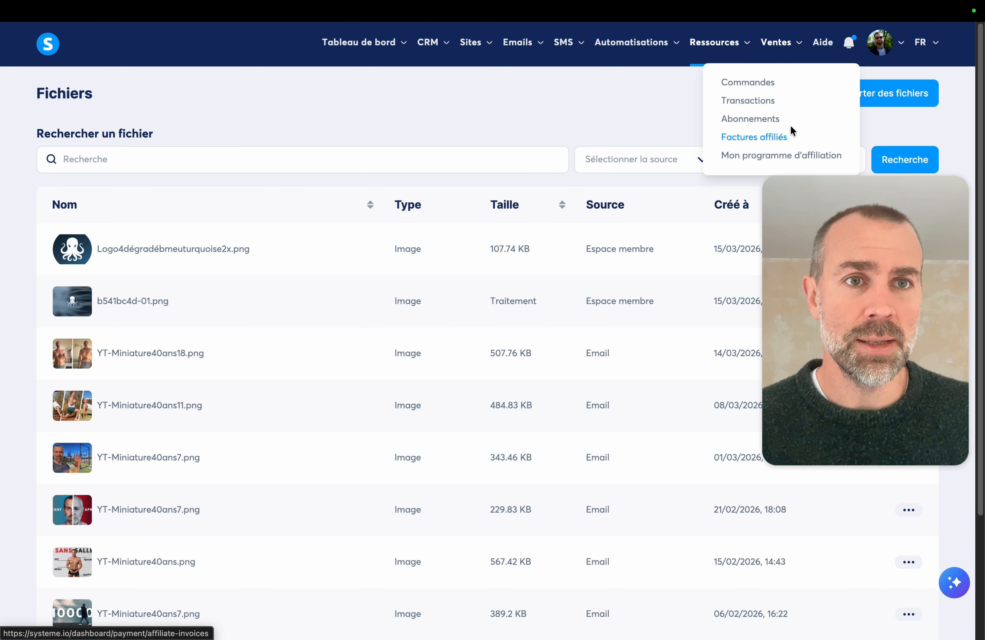
Open the account settings and view the payment gateways that can be connected
mouse_move(899, 48)
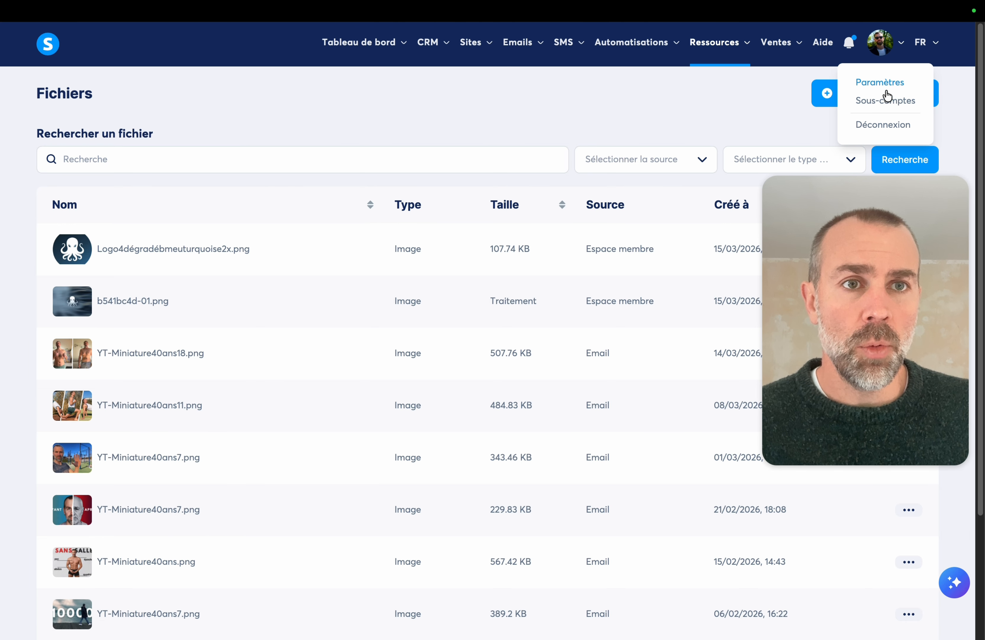
left_click(880, 88)
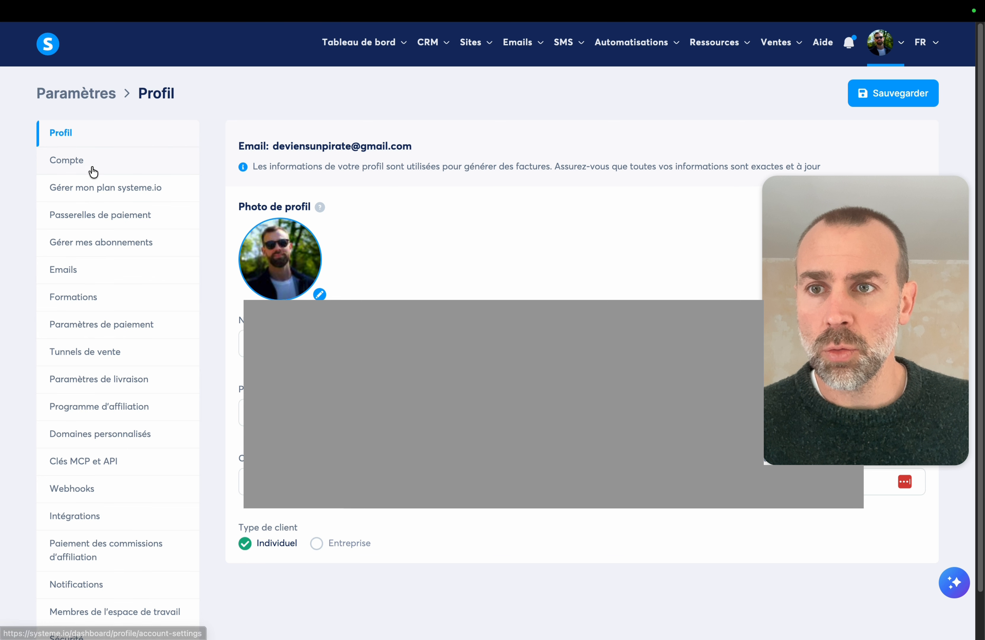
left_click(99, 215)
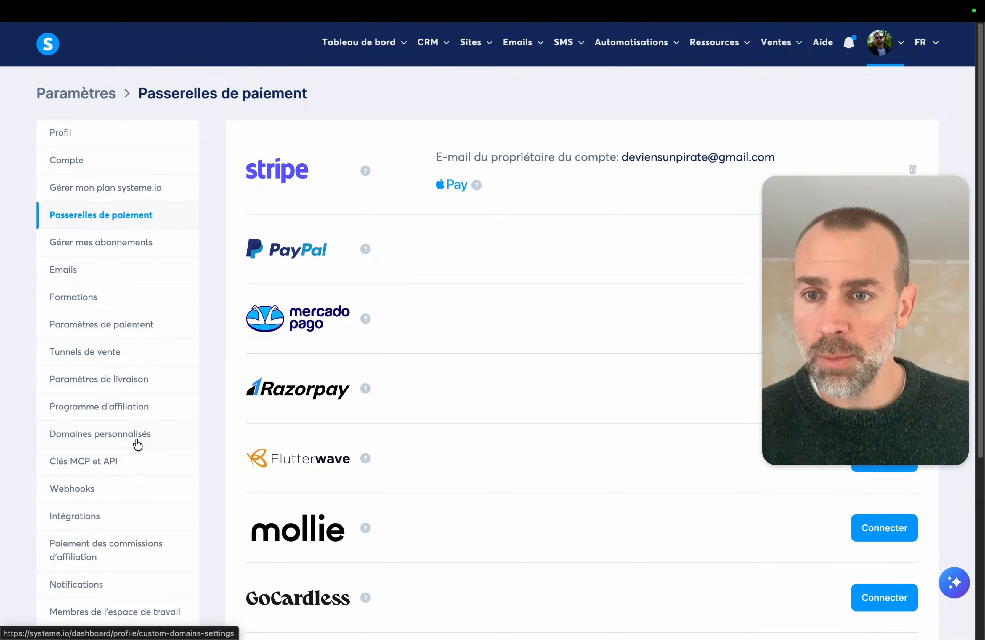
Try to add monsupersite.com as a custom domain in the account settings
left_click(135, 440)
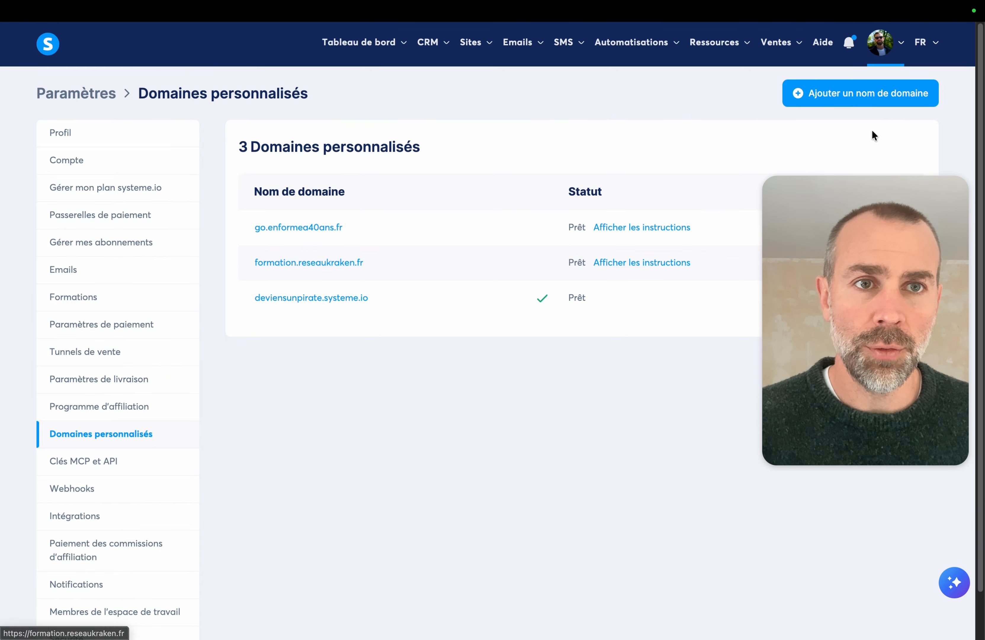
left_click(824, 96)
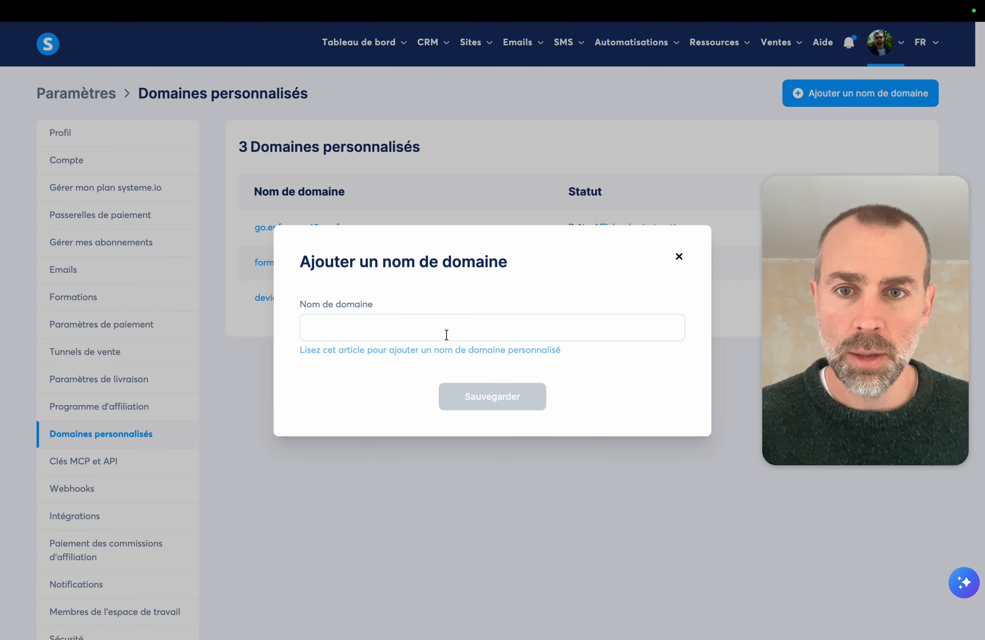
left_click(446, 334)
type("mon")
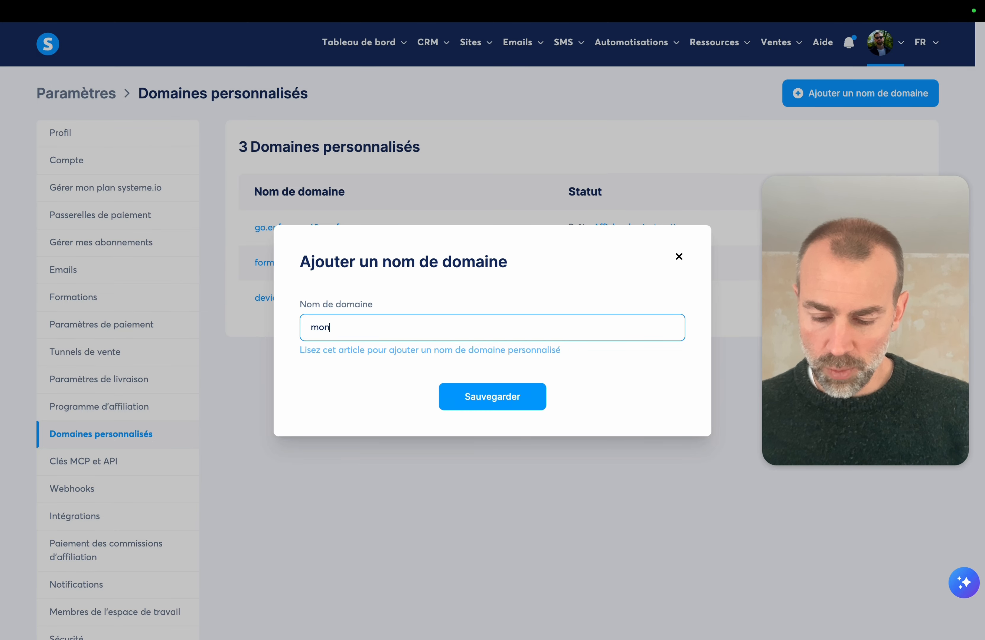
type("supers")
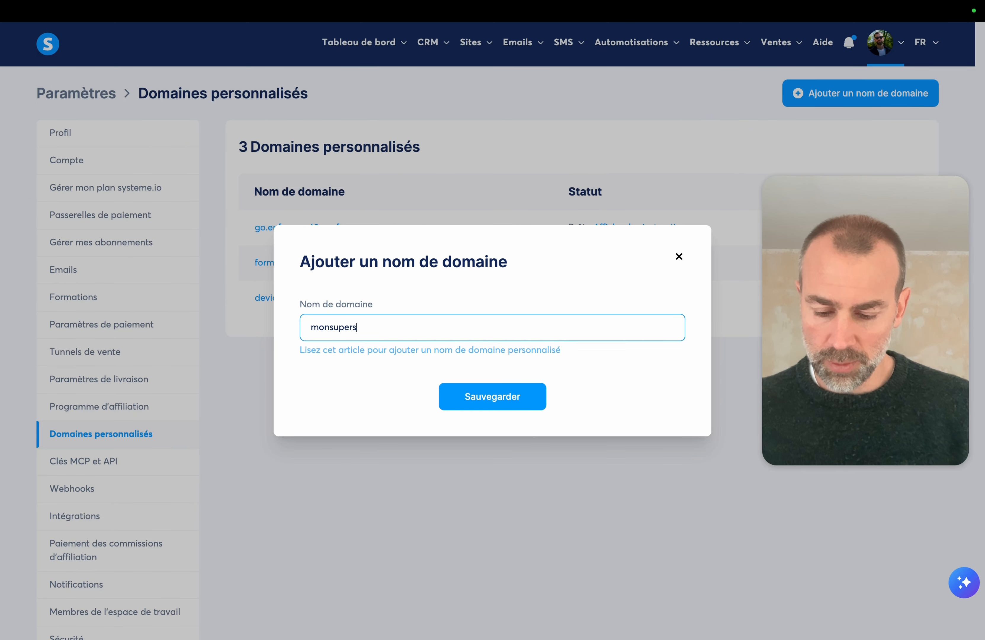
type("ite.com")
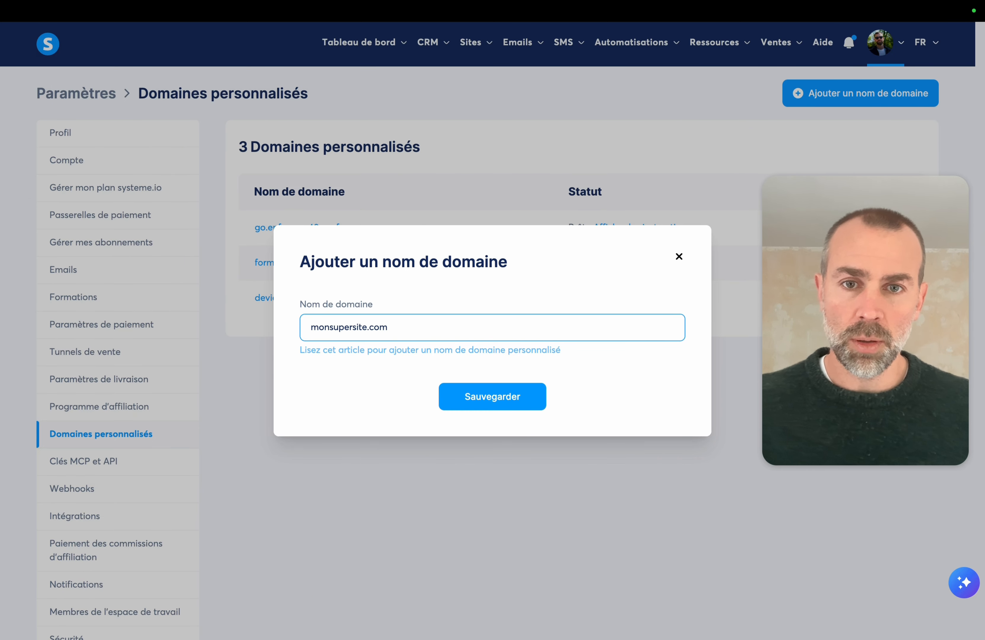
left_click(491, 405)
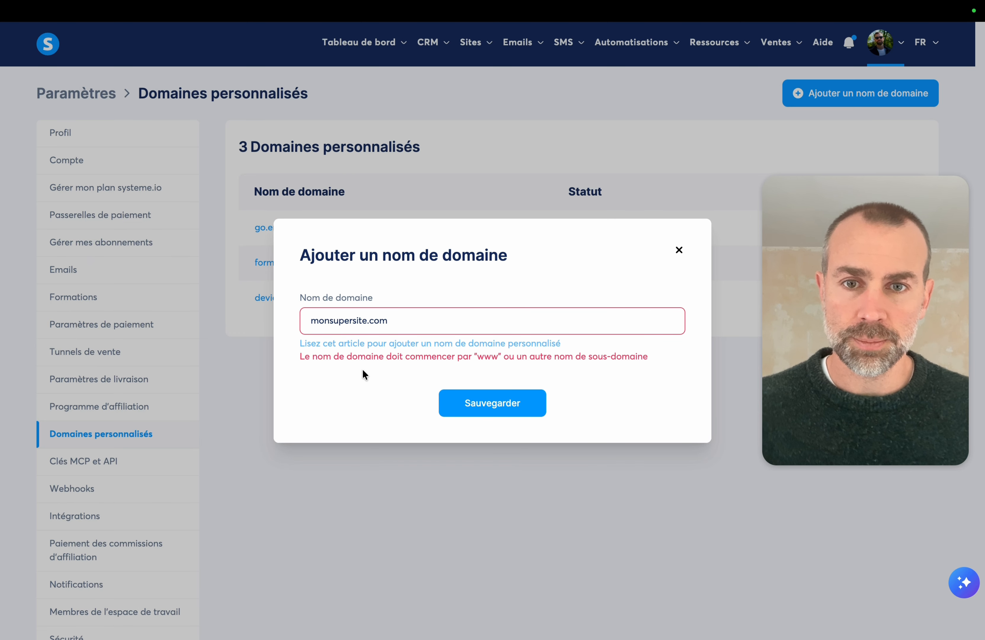
left_click(307, 322)
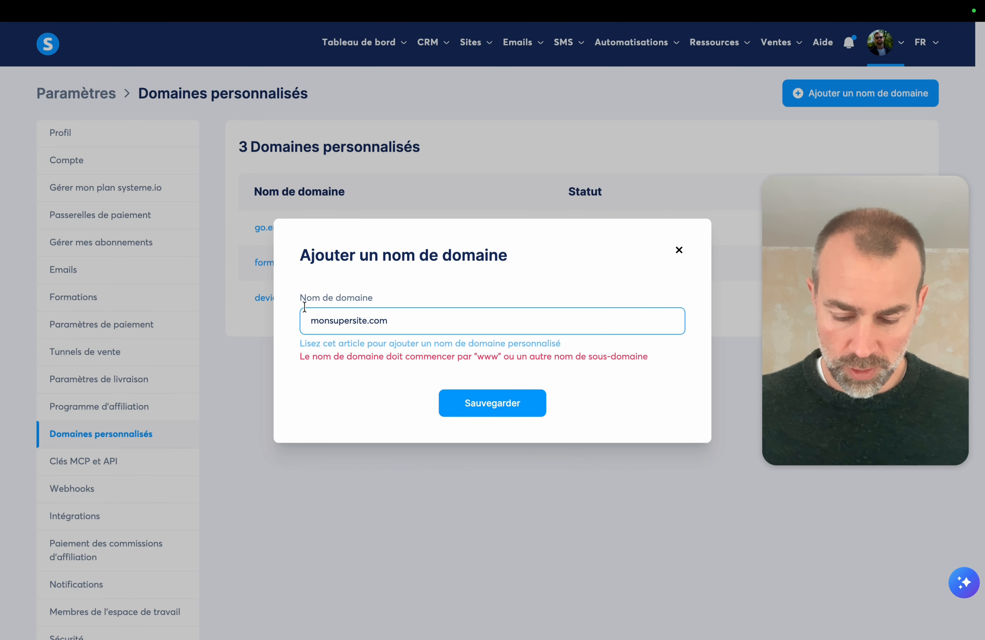
type("www.")
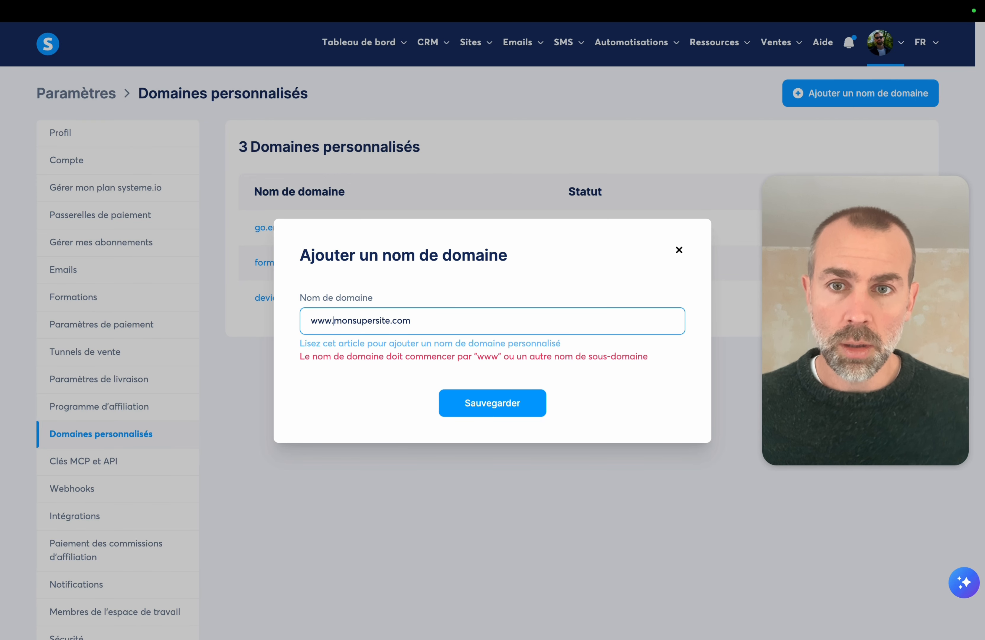
left_click(529, 401)
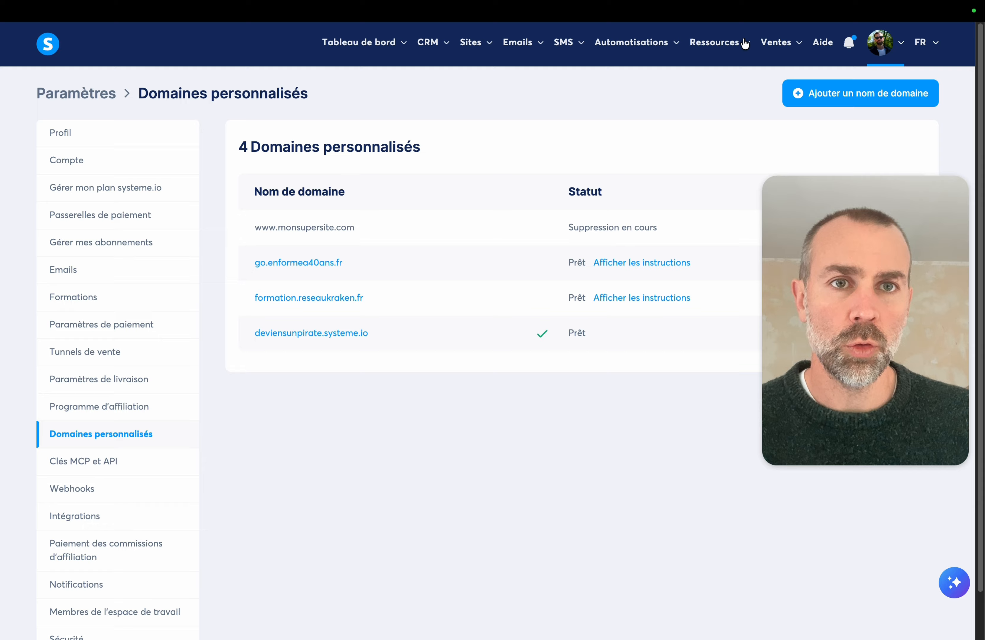
Start creating a new course in the courses area and enter a name beginning with "Formation Bo"
mouse_move(743, 42)
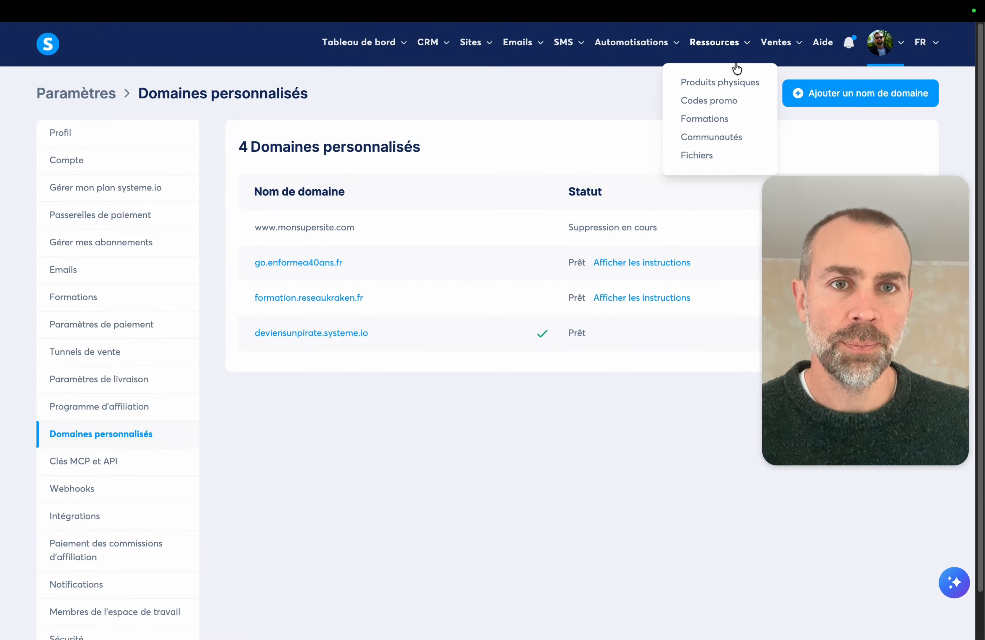
left_click(704, 121)
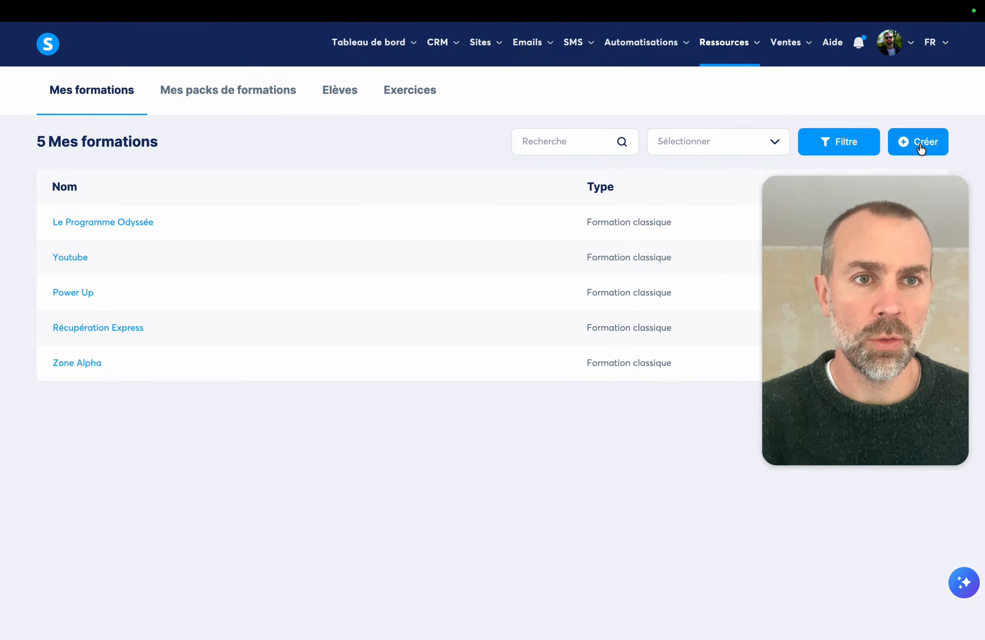
left_click(920, 143)
left_click(243, 183)
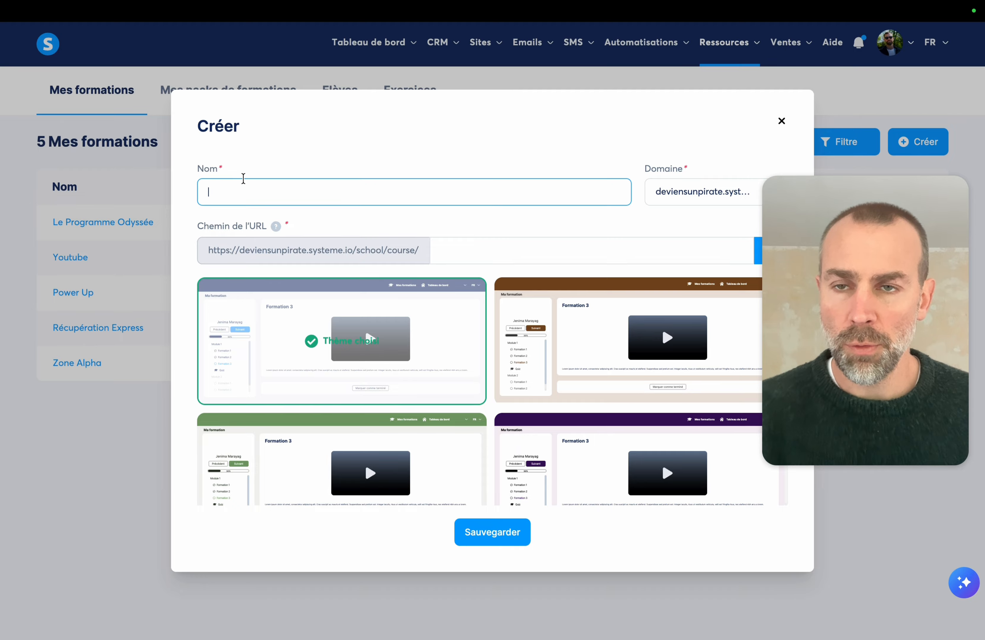
type("Formation Bo")
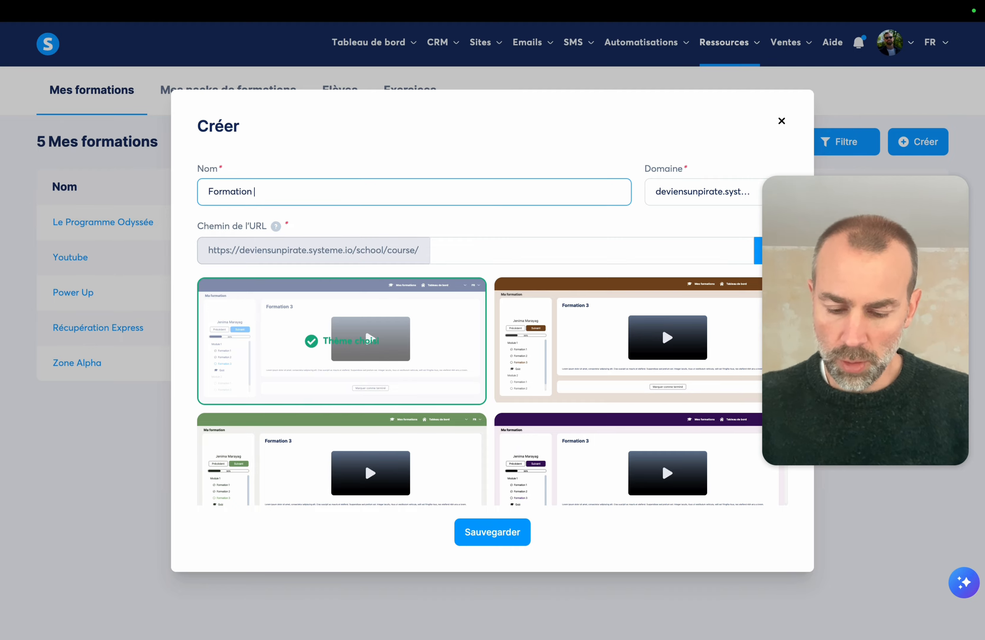
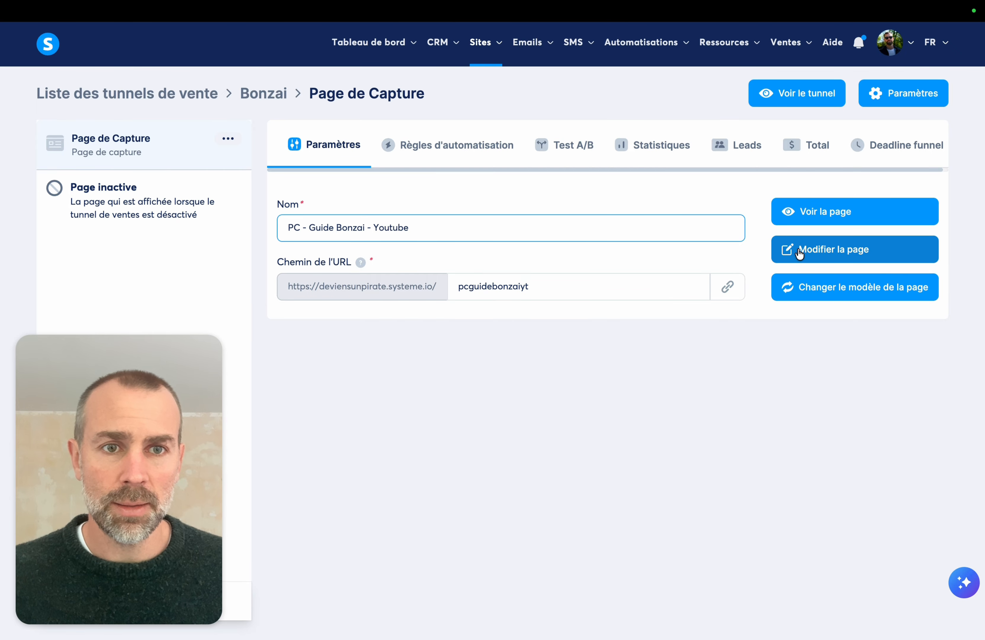
Open the "PC - Guide Bonzai - Youtube" capture page for editing and delete its navigation header section
left_click(812, 249)
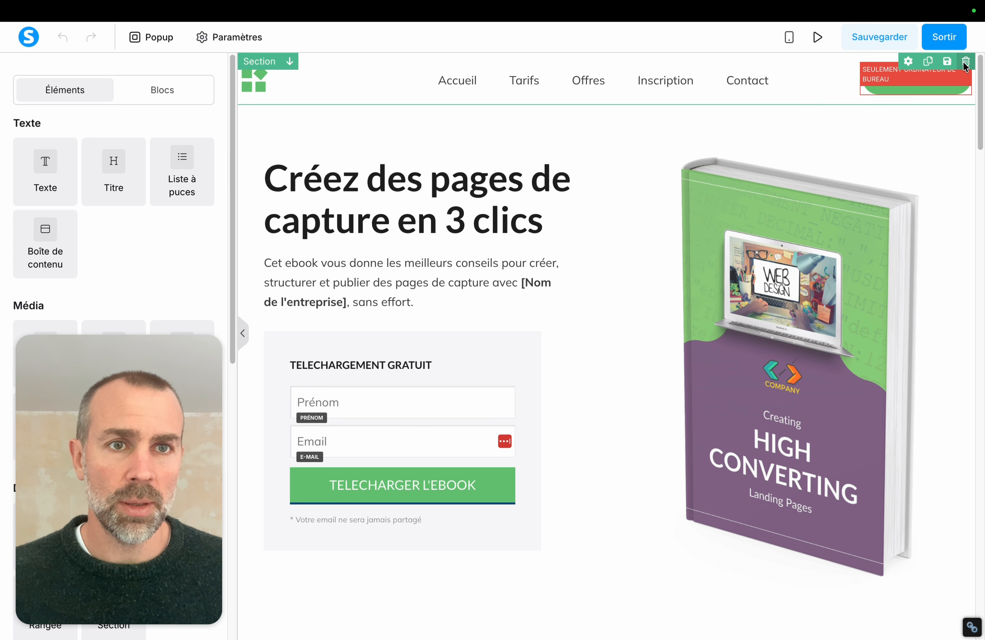
left_click(966, 62)
left_click(599, 191)
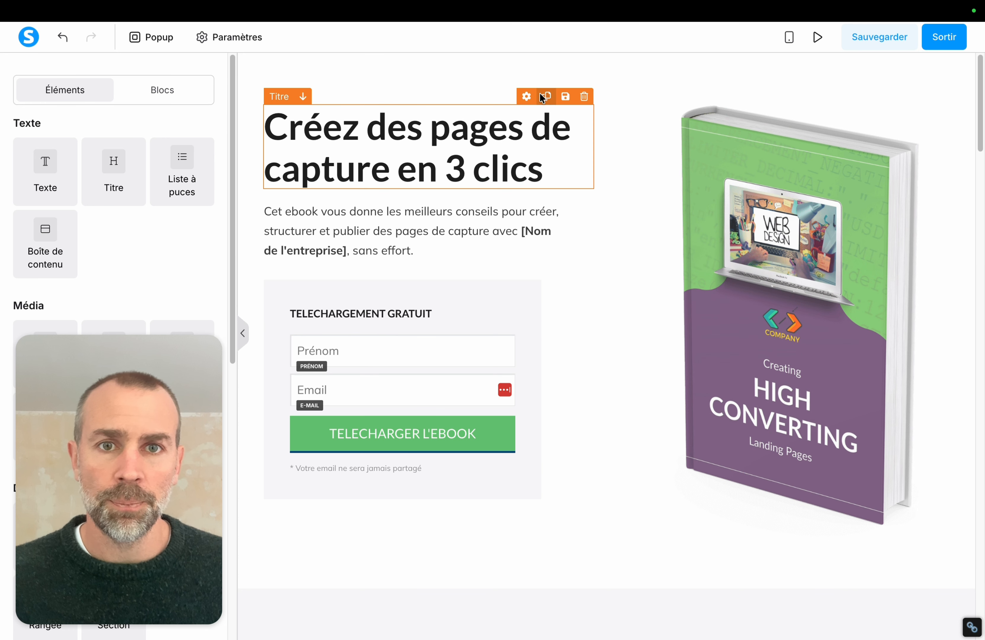
Delete the brand logos section below the ebook form and the company features section that follows it
scroll(442, 305, "down", 10)
scroll(790, 250, "down", 1)
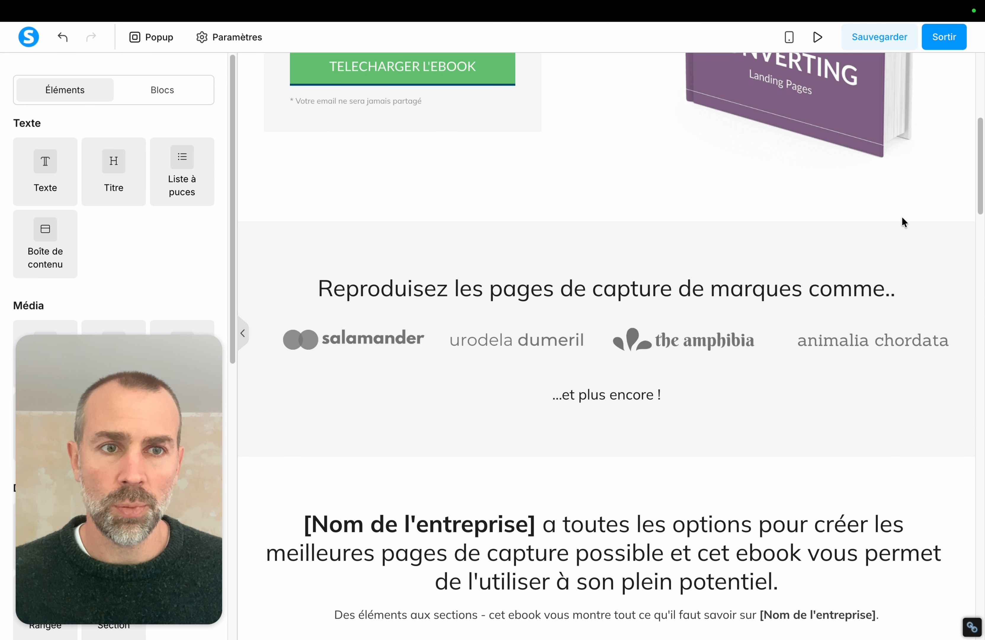
left_click(965, 214)
left_click(600, 191)
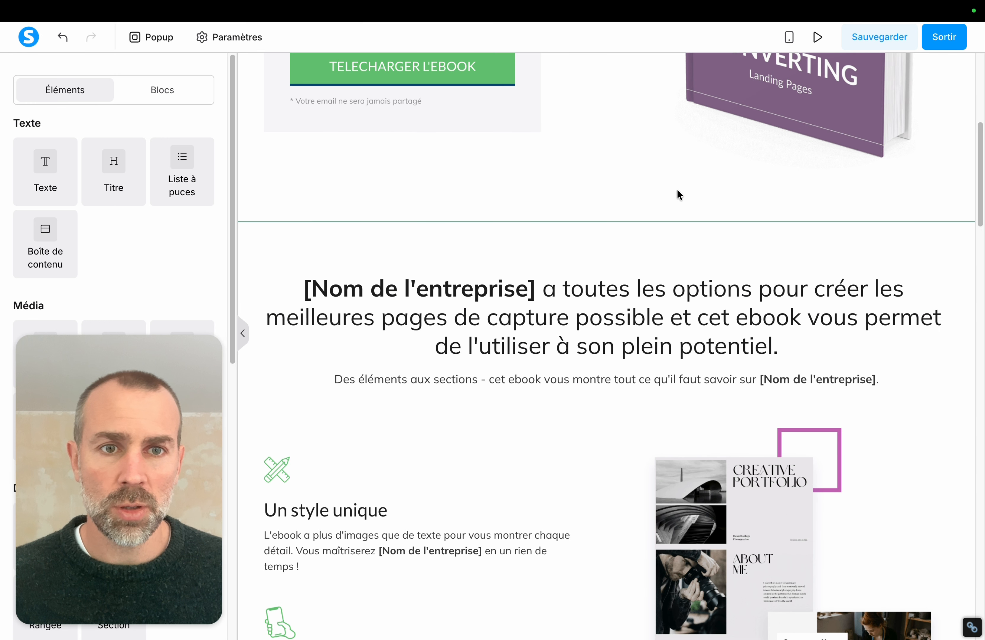
left_click(966, 214)
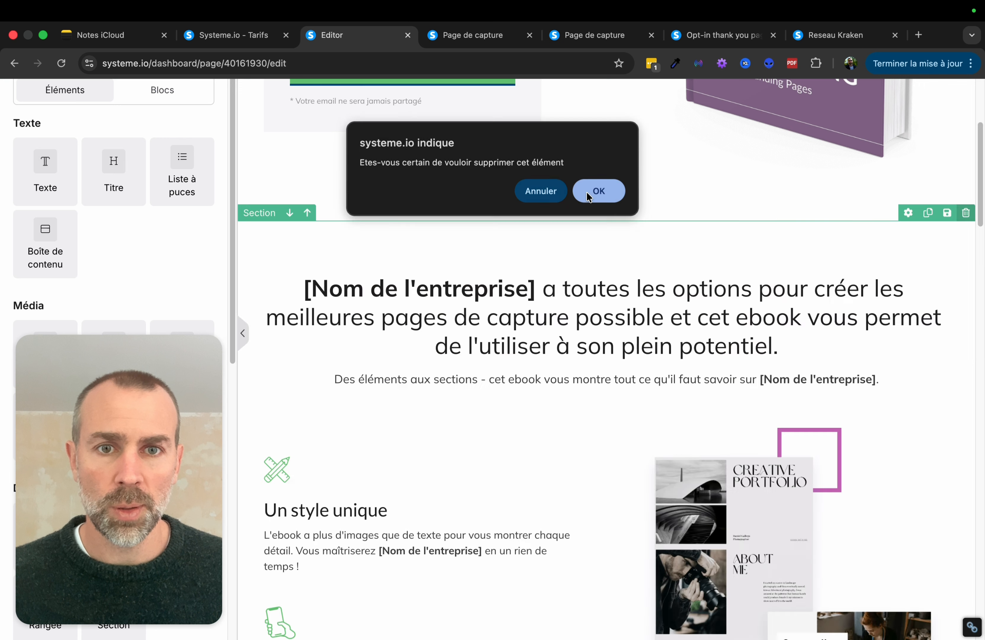
left_click(598, 190)
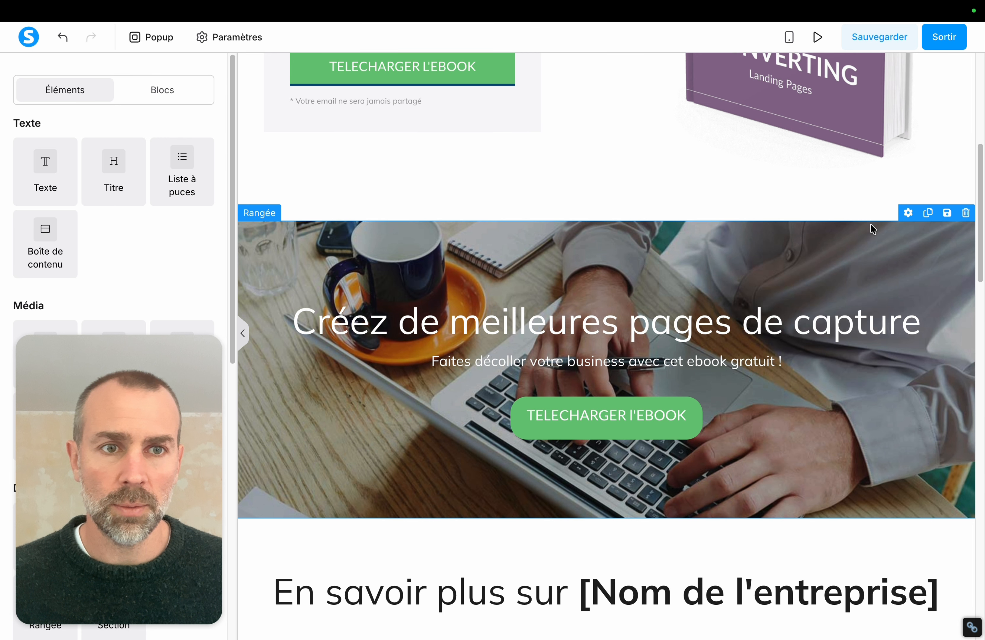
Delete the "Créez de meilleures pages de capture" laptop banner row and its leftover section
left_click(966, 214)
left_click(596, 190)
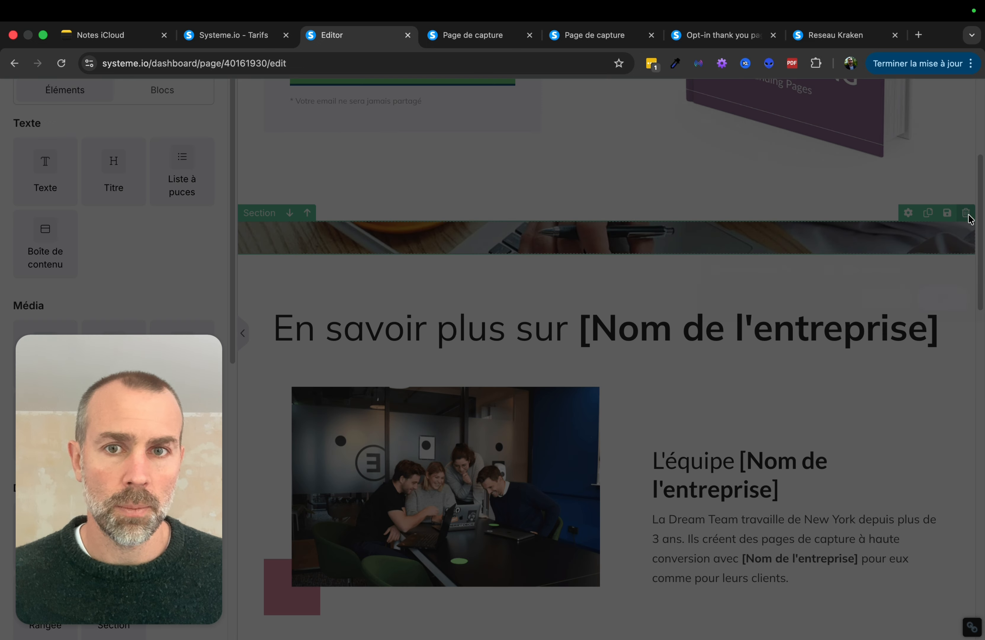
left_click(966, 213)
left_click(598, 189)
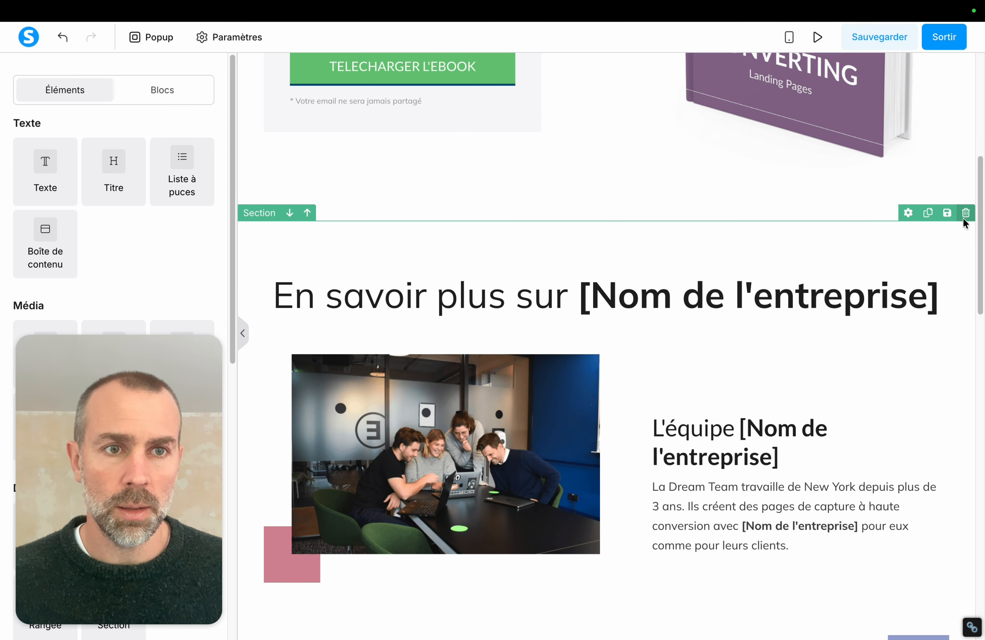
Delete the "En savoir plus sur [Nom de l'entreprise]" team section and the customer testimonial section
left_click(966, 213)
left_click(598, 189)
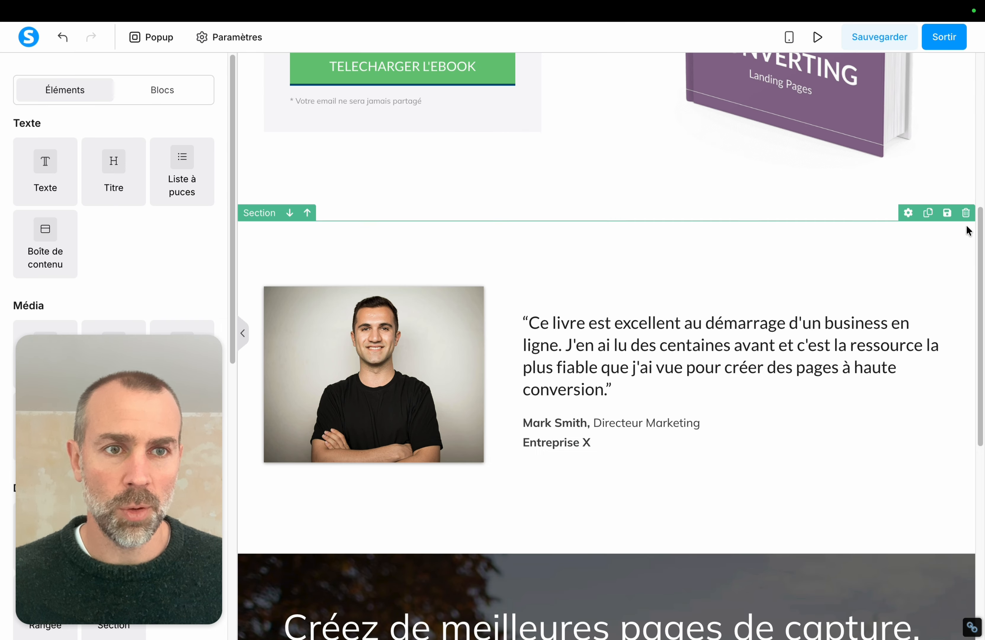
left_click(967, 213)
left_click(597, 190)
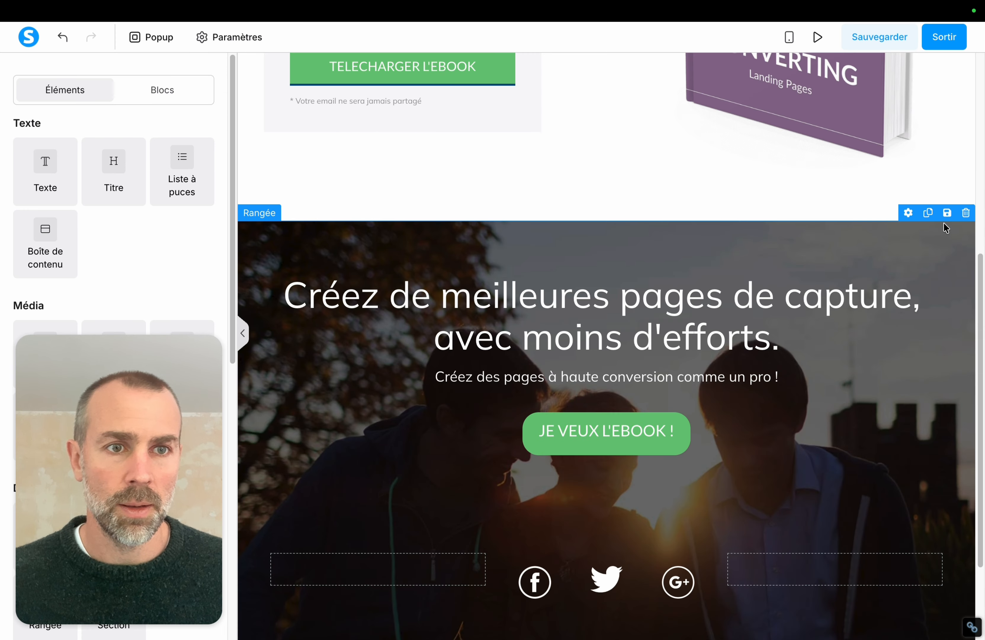
Delete the closing "avec moins d'efforts" banner row with the social icons and its leftover section
left_click(966, 213)
left_click(598, 190)
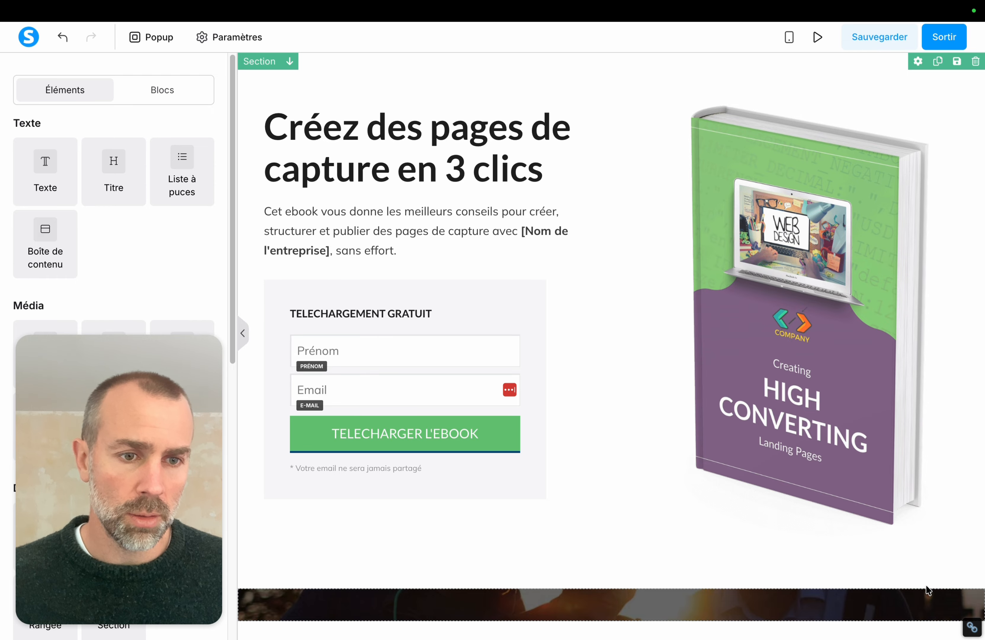
left_click(976, 580)
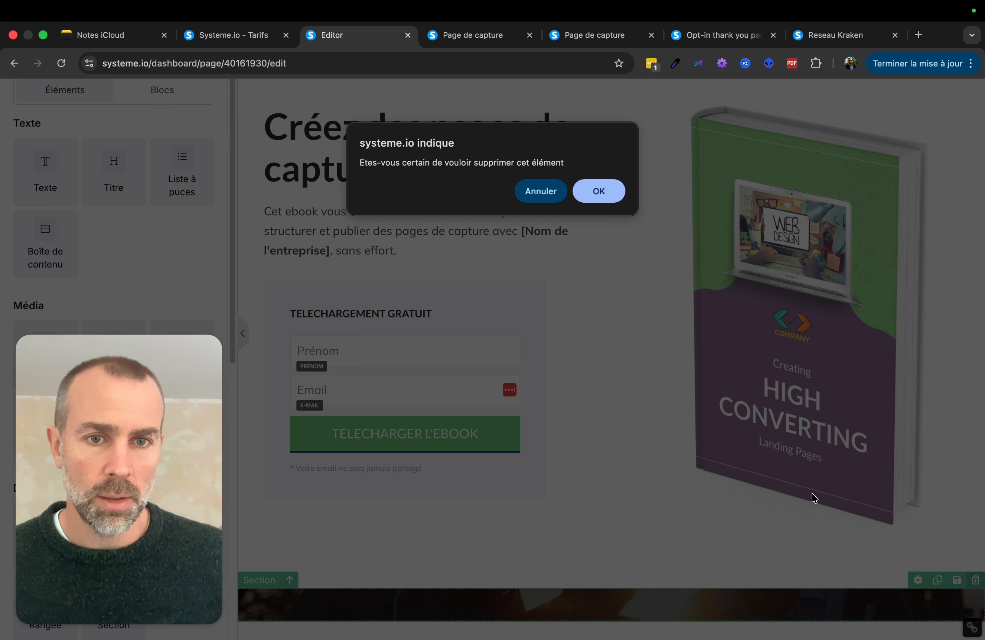
left_click(606, 191)
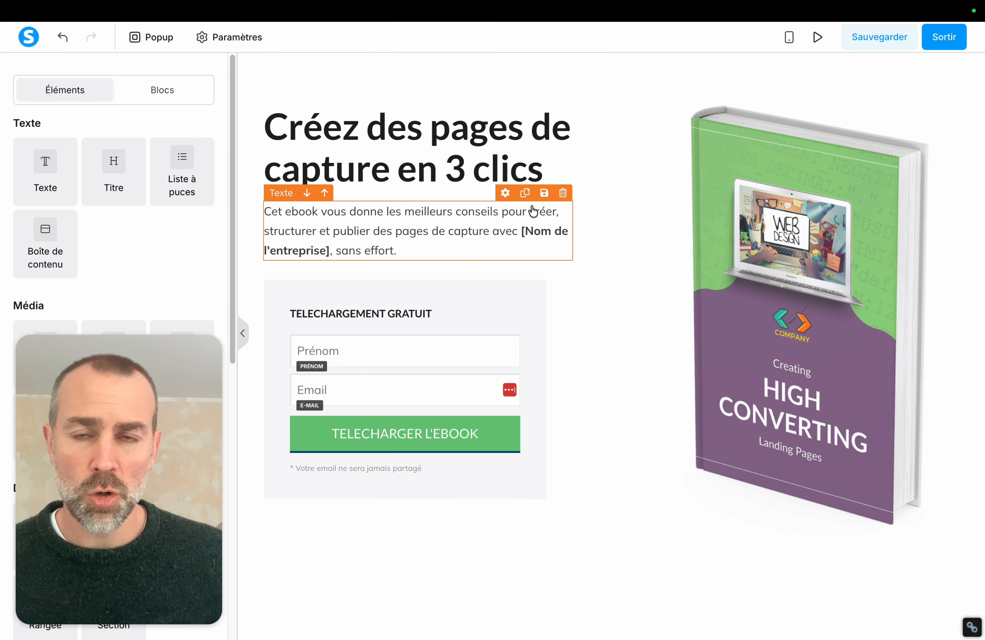
Replace the page headline with "Faites Poussez votre Bonzai comme un moine Zen"
left_click(391, 164)
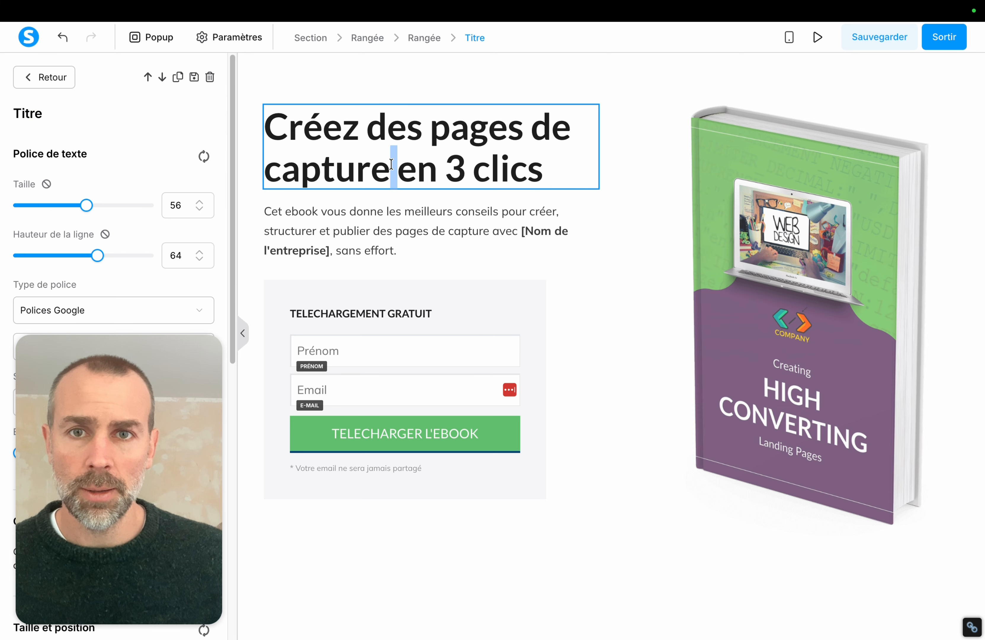
triple_click(441, 152)
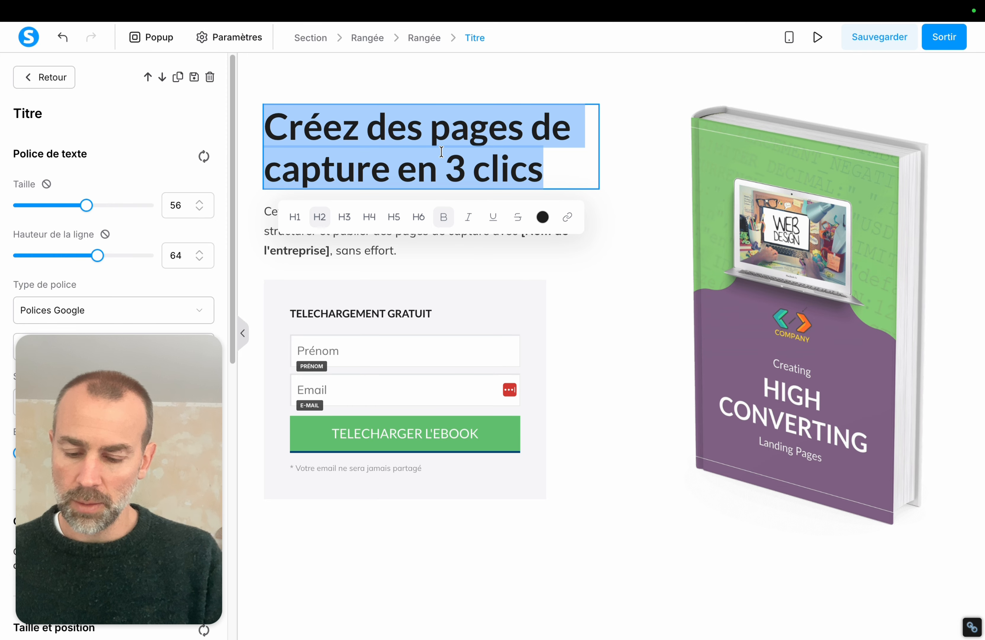
type("Fa")
key("BackSpace")
key("BackSpace")
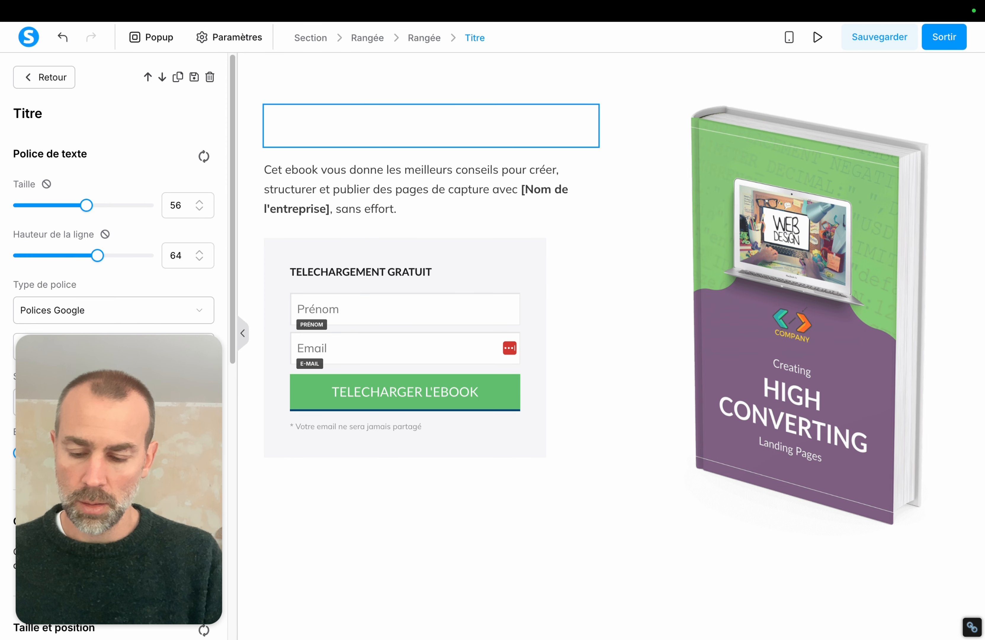
type("Faits Po")
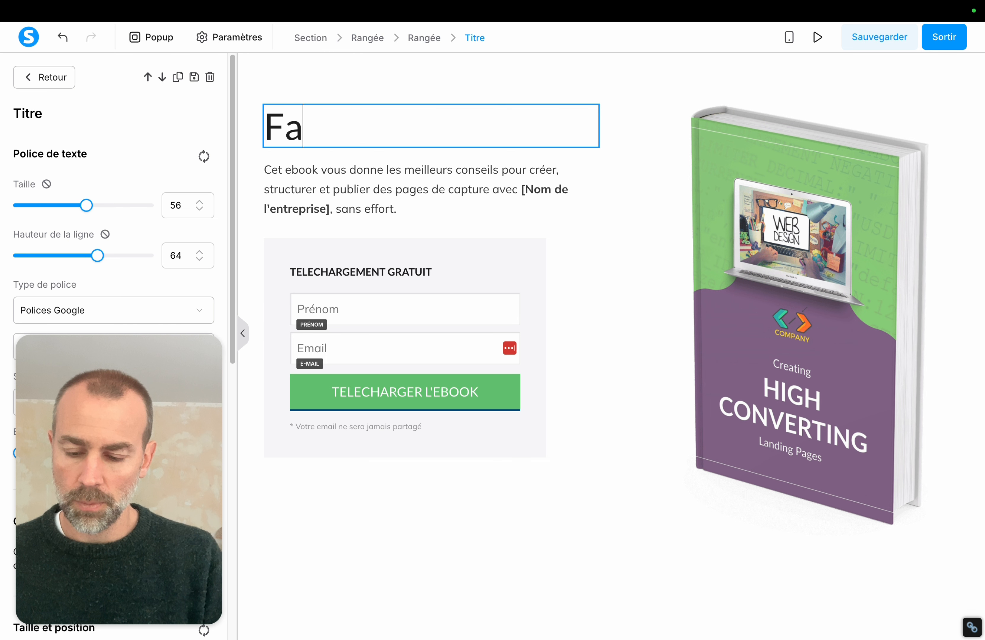
key("BackSpace")
key("BackSpace")
key("BackSpace")
key("BackSpace")
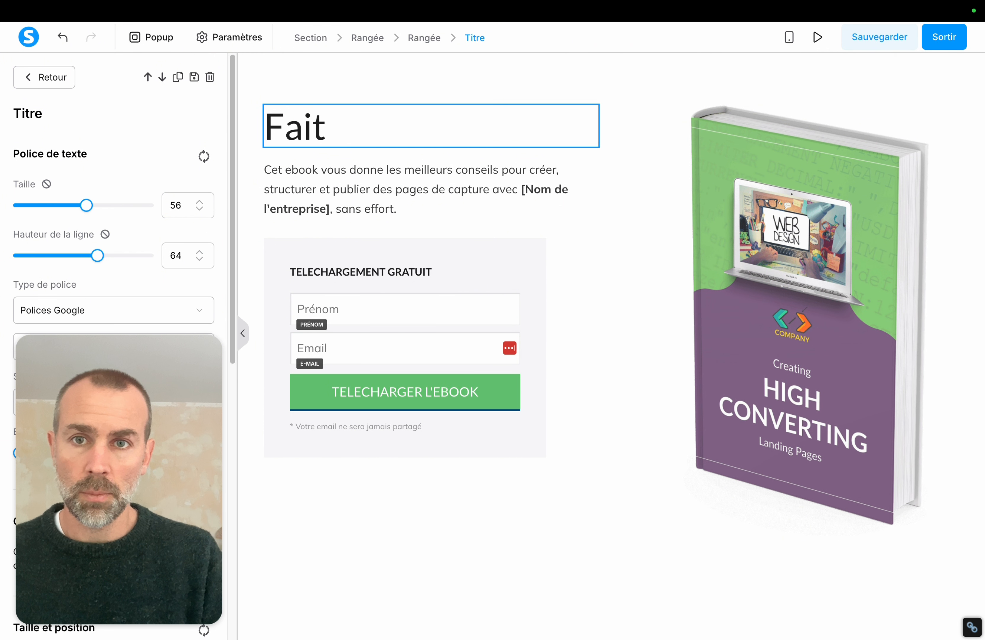
type("es Poussez")
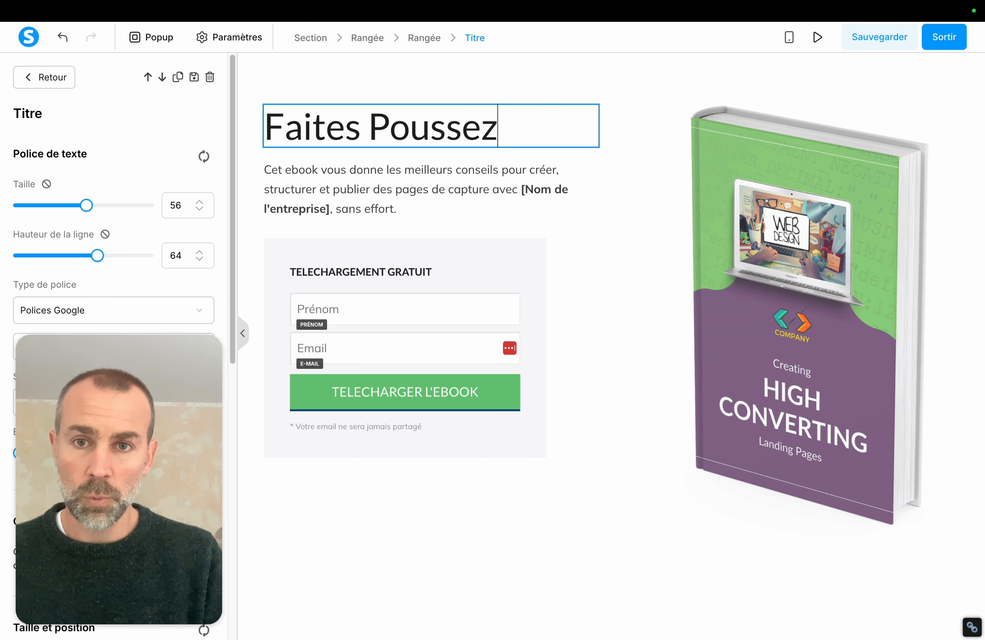
type(" votre ")
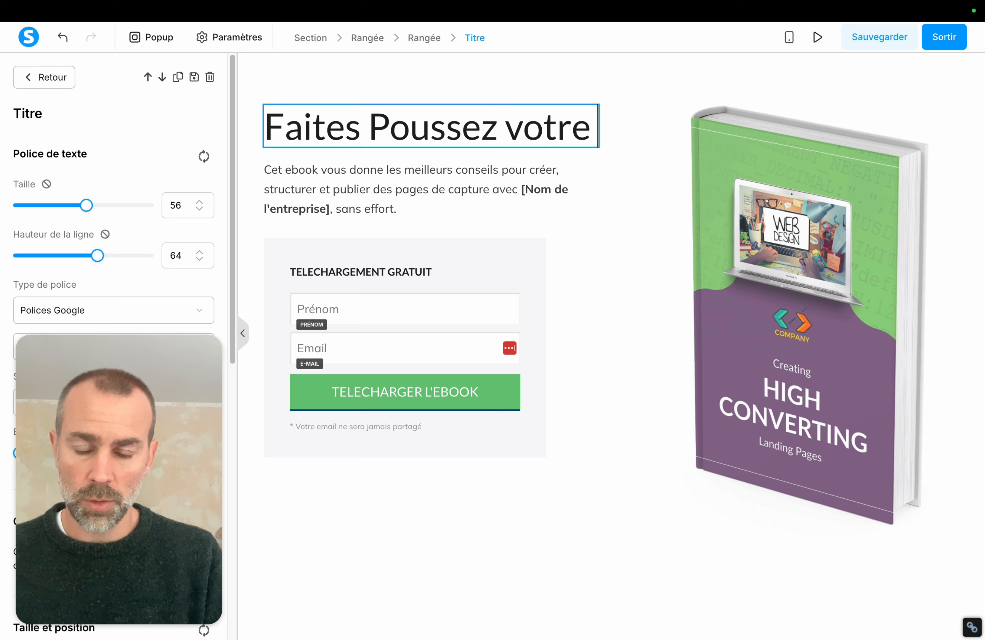
type("BOnzai")
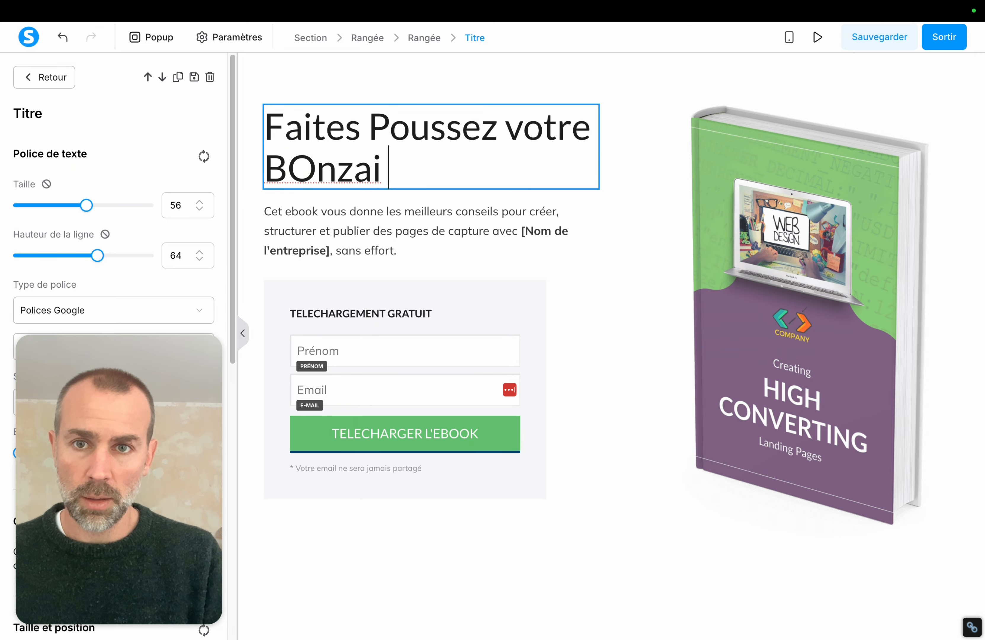
key("BackSpace")
key("BackSpace")
key("BackSpace")
key("BackSpace")
key("BackSpace")
type("onz")
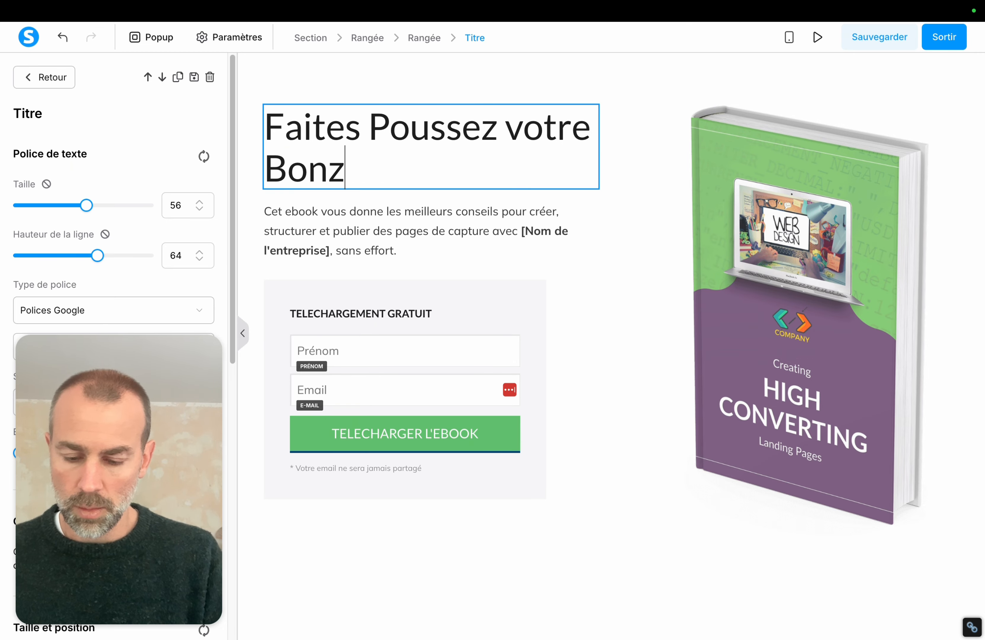
type("ai comme un m")
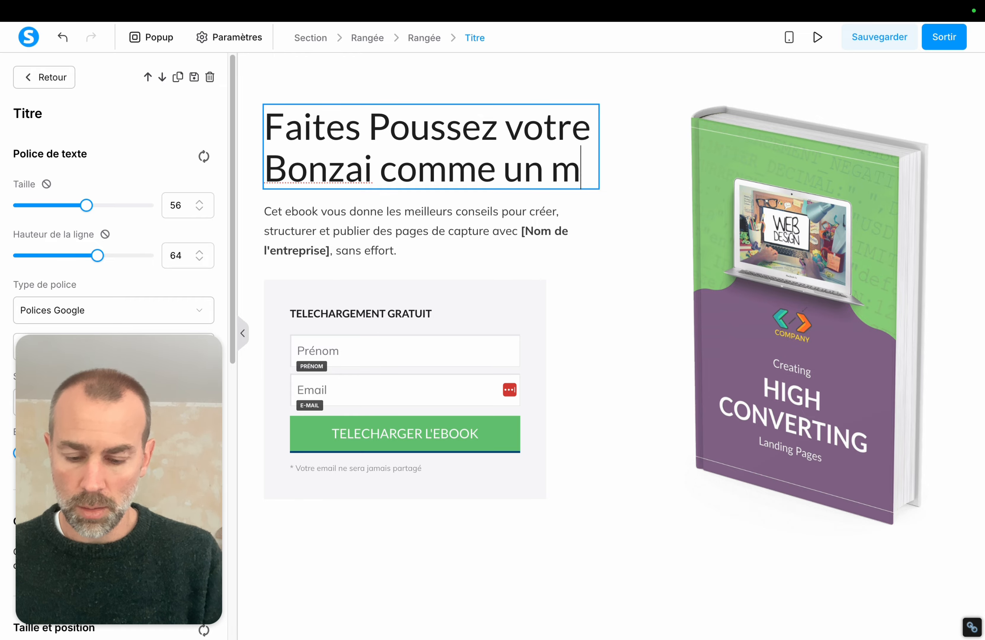
type("oine ZEn")
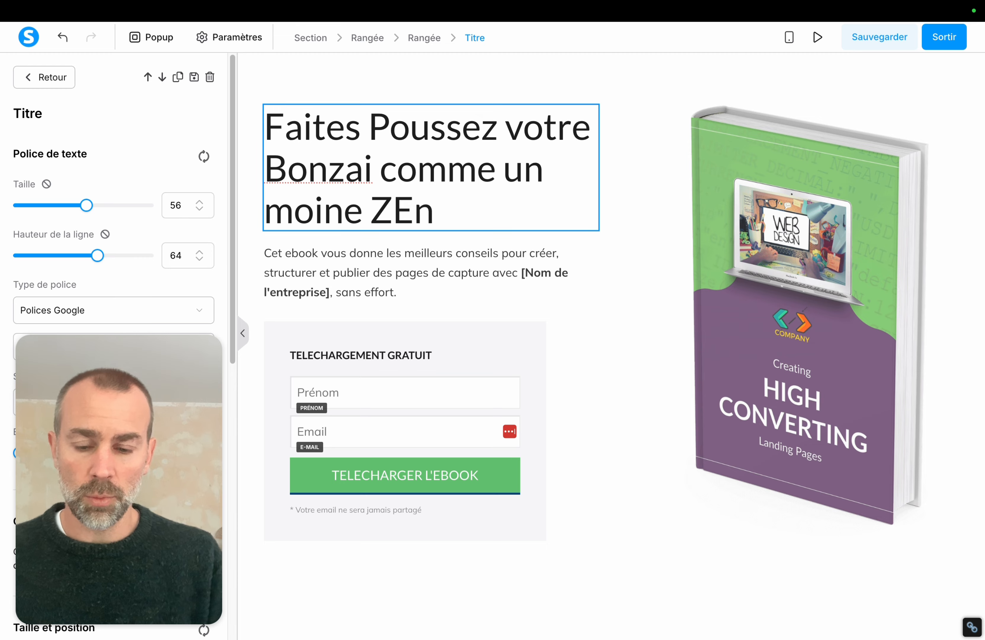
key("BackSpace")
key("BackSpace")
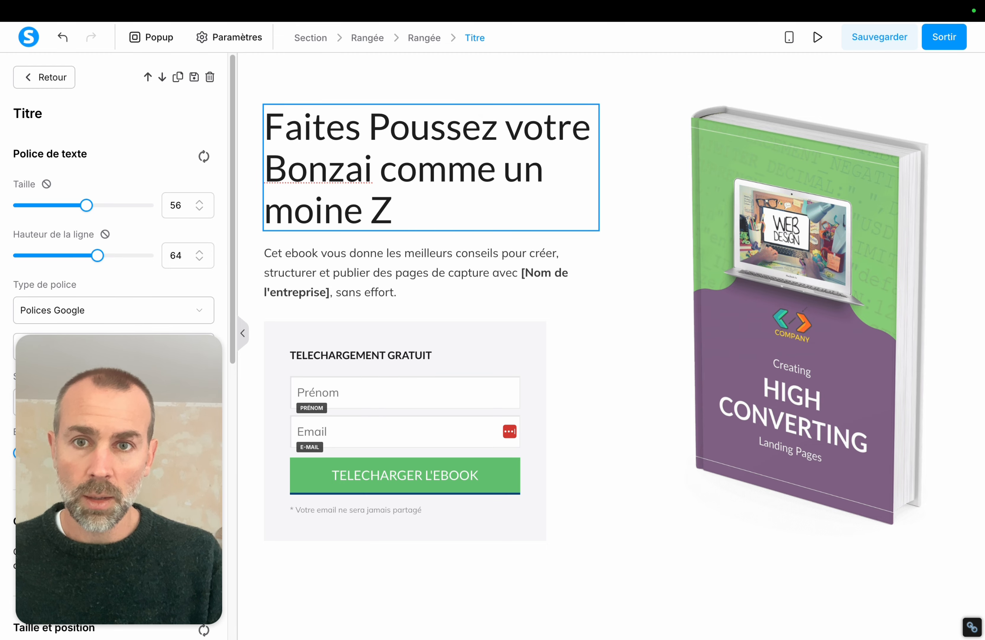
type("en")
left_click(376, 279)
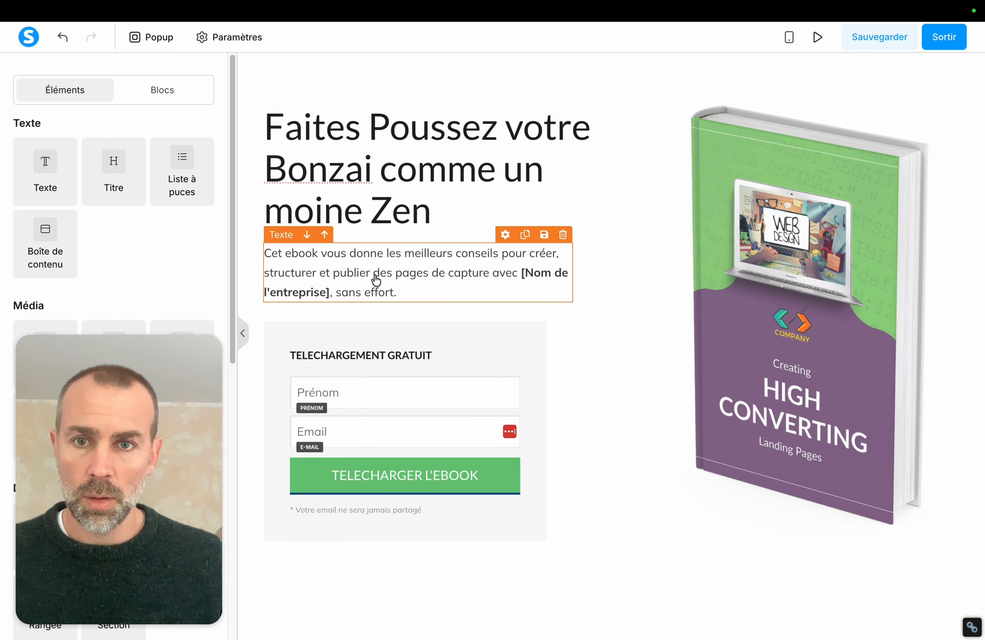
Rewrite the end of the paragraph under the headline so it reads "Cet ebook vous donne les meilleurs conseils pour acheter et entretenir voter Bonzai."
left_click(524, 270)
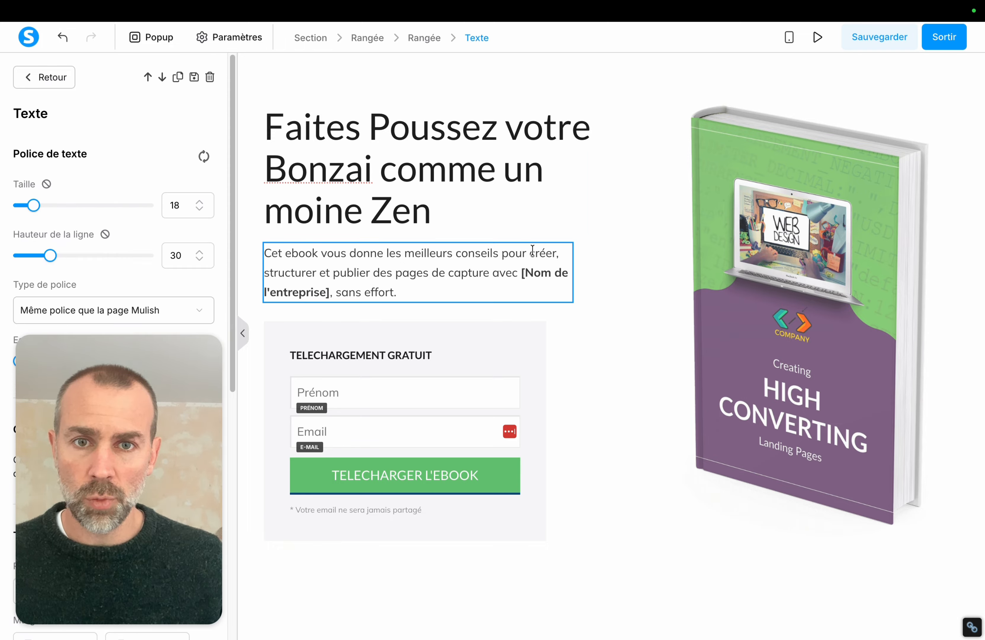
left_click_drag(530, 252, 535, 289)
type("a")
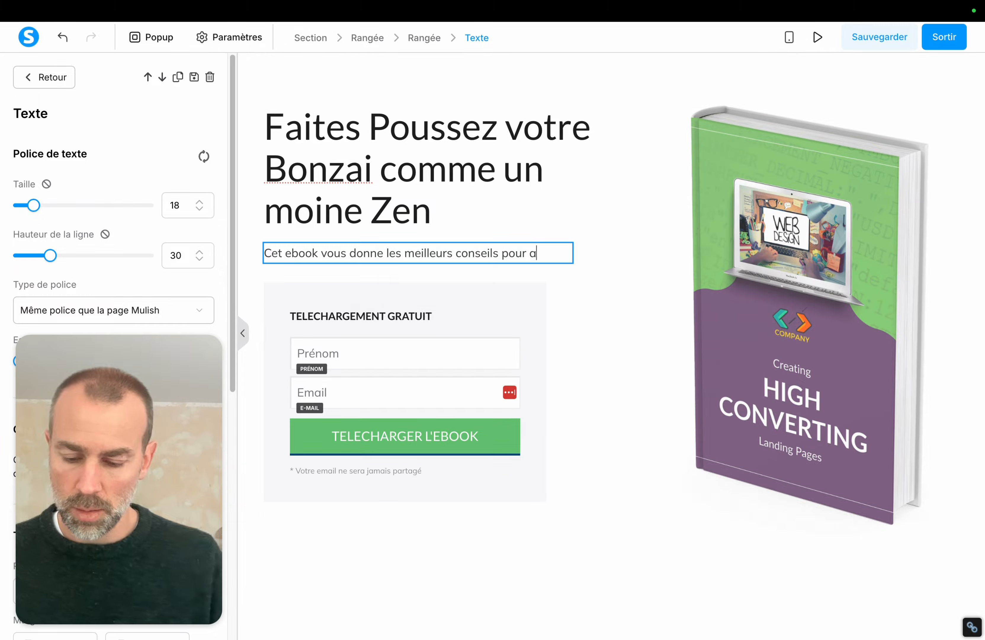
type("cheter et")
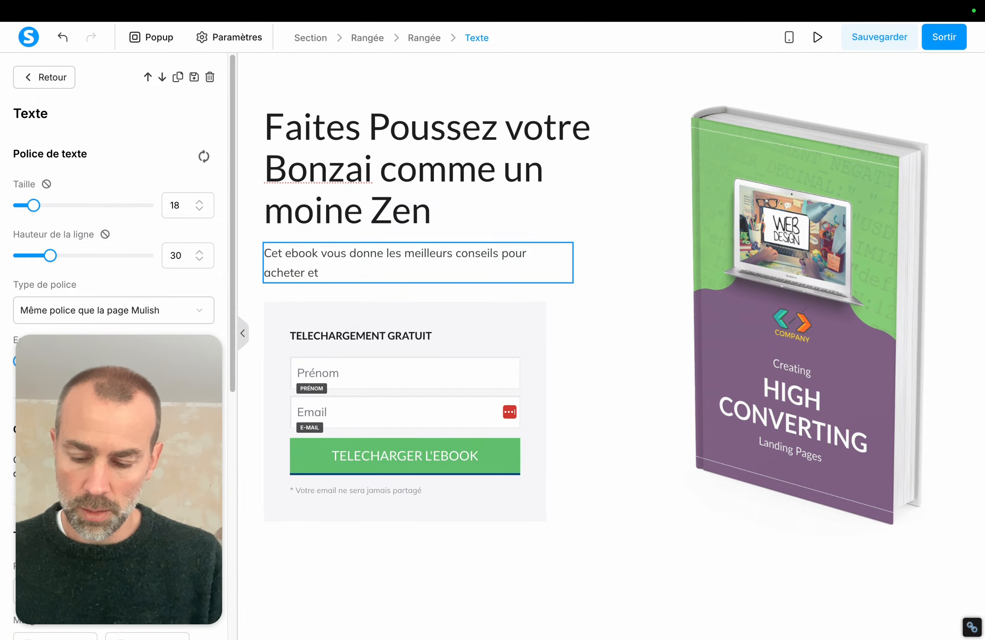
type(" entretenir vo")
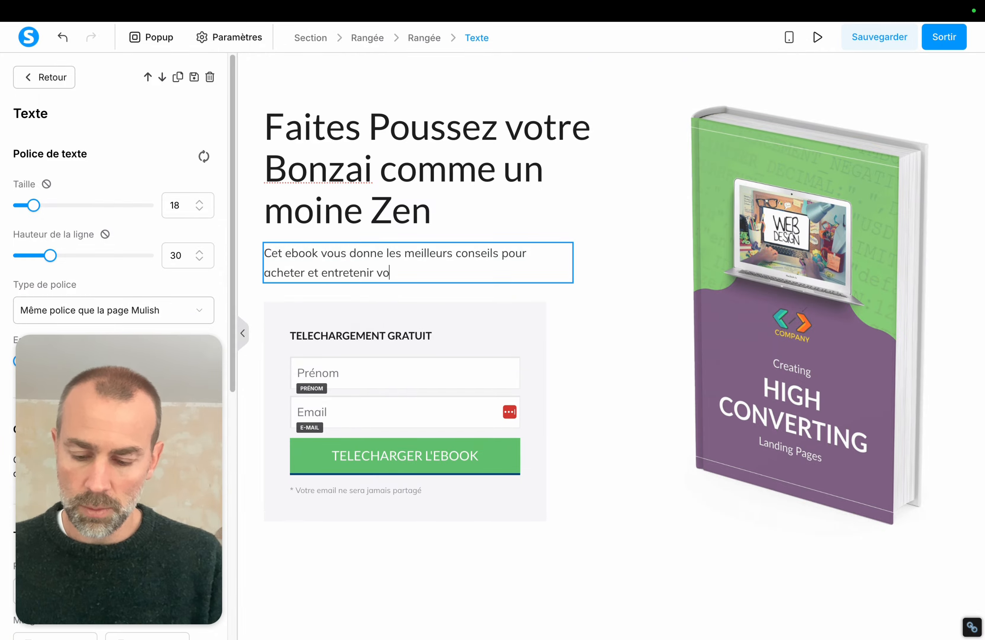
type("ter Bonzai")
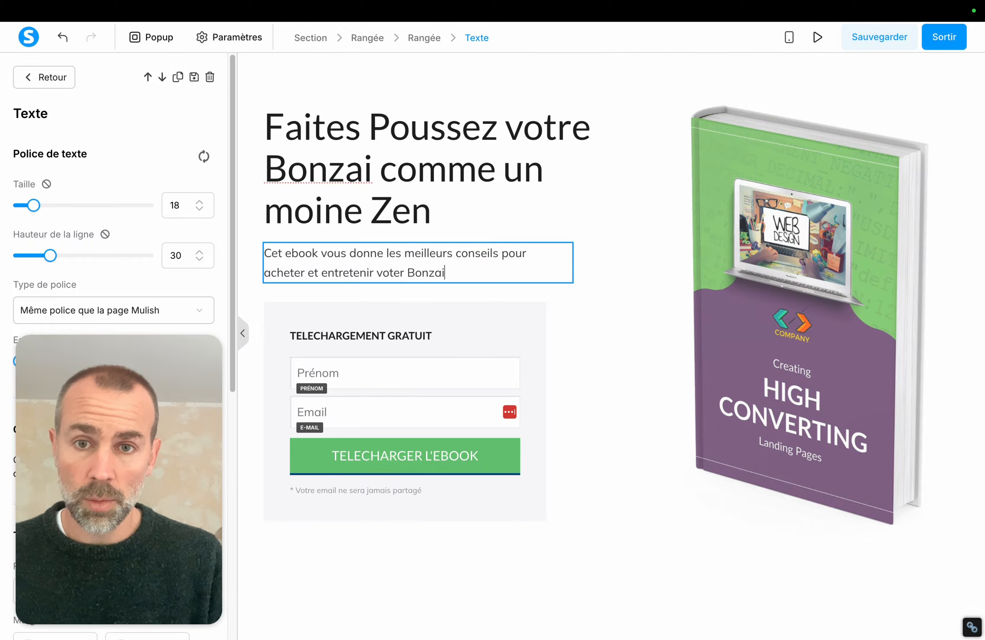
type(".")
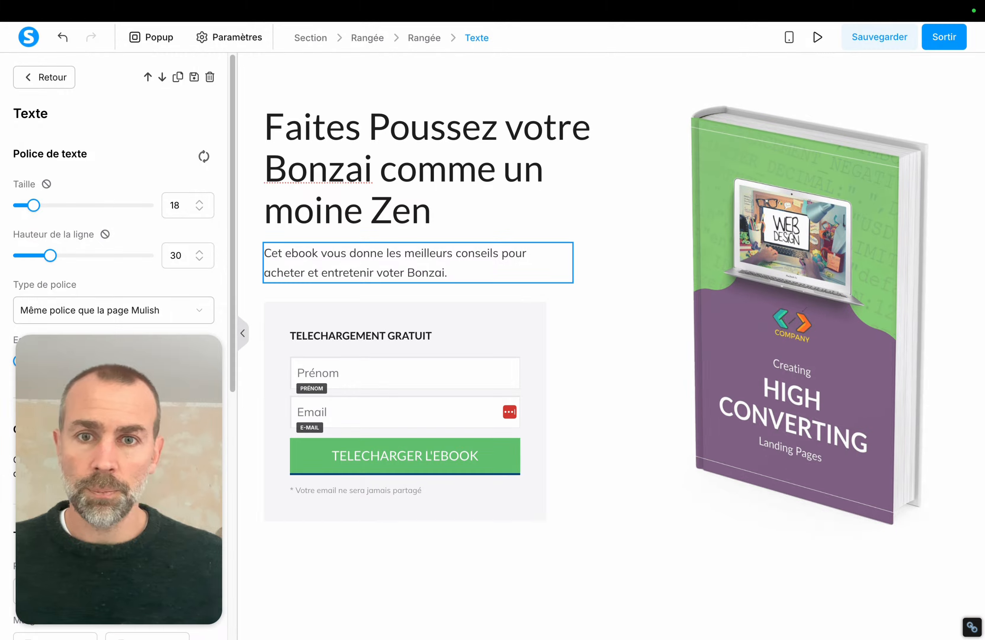
left_click(611, 356)
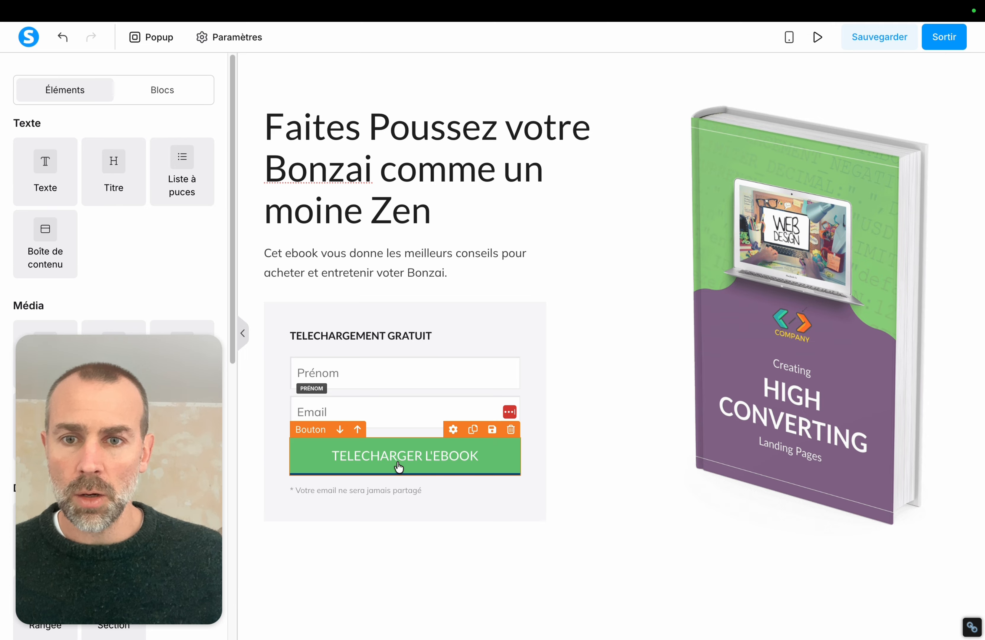
left_click_drag(181, 440, 790, 463)
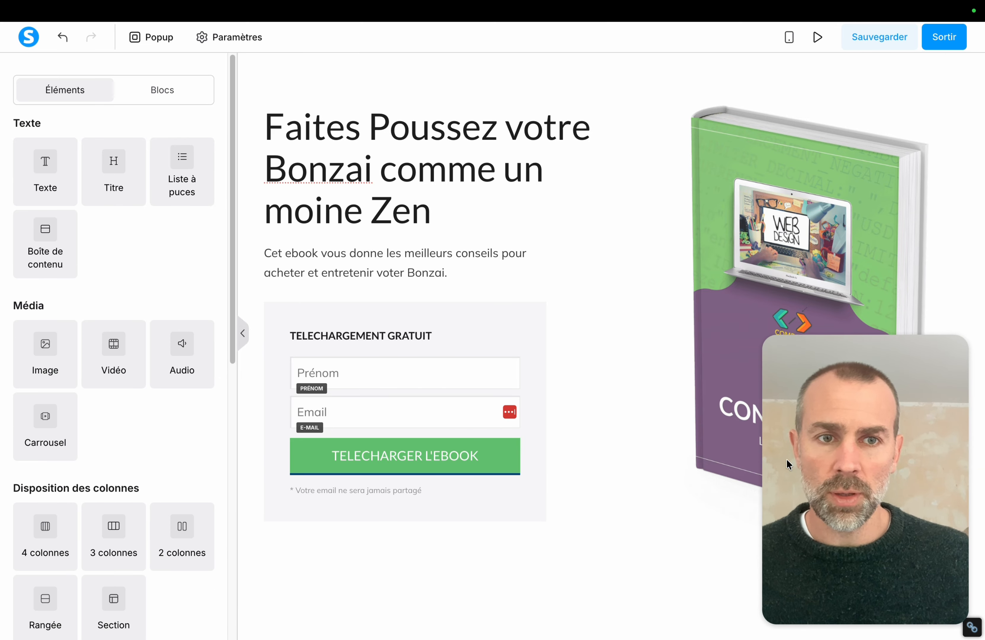
Add an automation rule to the "TELECHARGER L'EBOOK" button that adds the tag pguidebyt, and save the rule
left_click(415, 456)
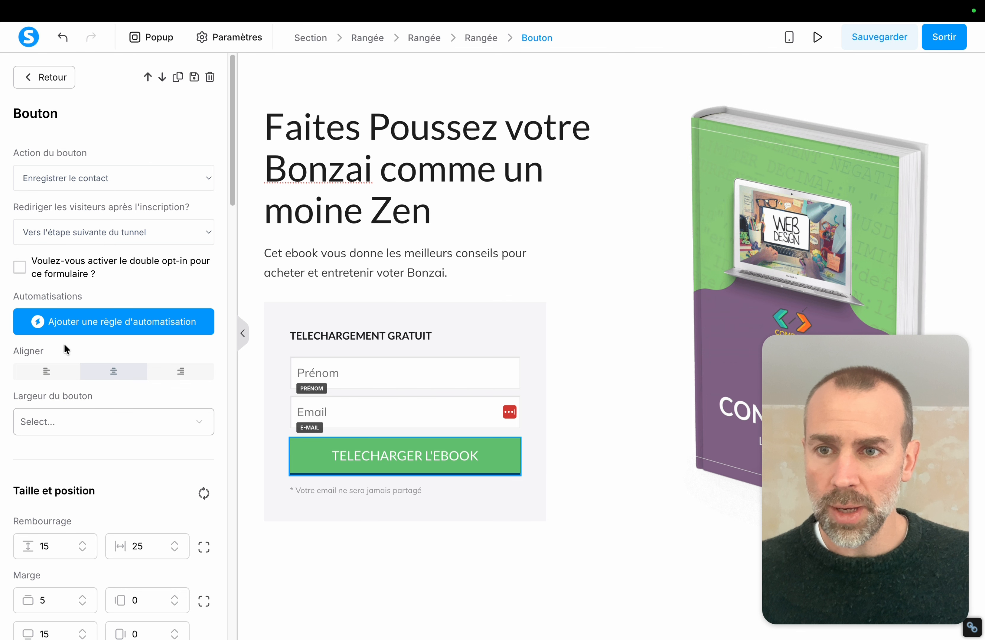
left_click(143, 327)
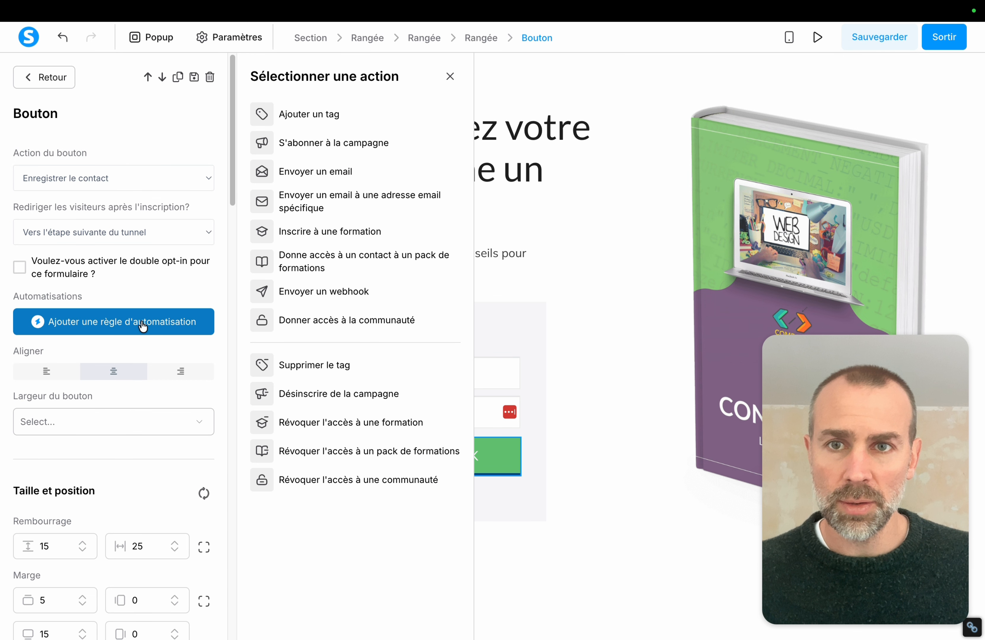
left_click(318, 116)
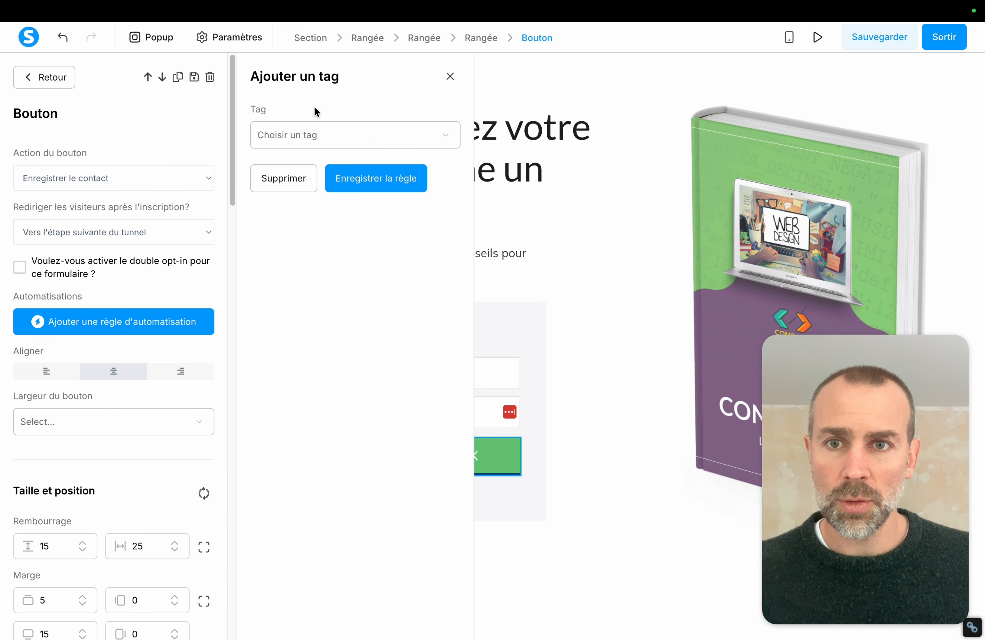
left_click(321, 134)
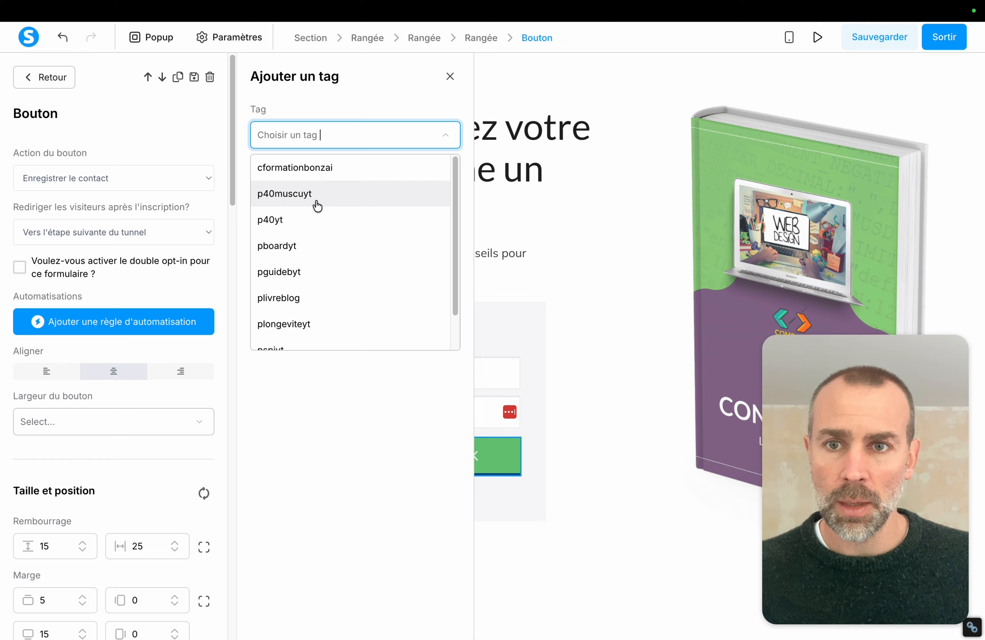
left_click(364, 272)
left_click(375, 179)
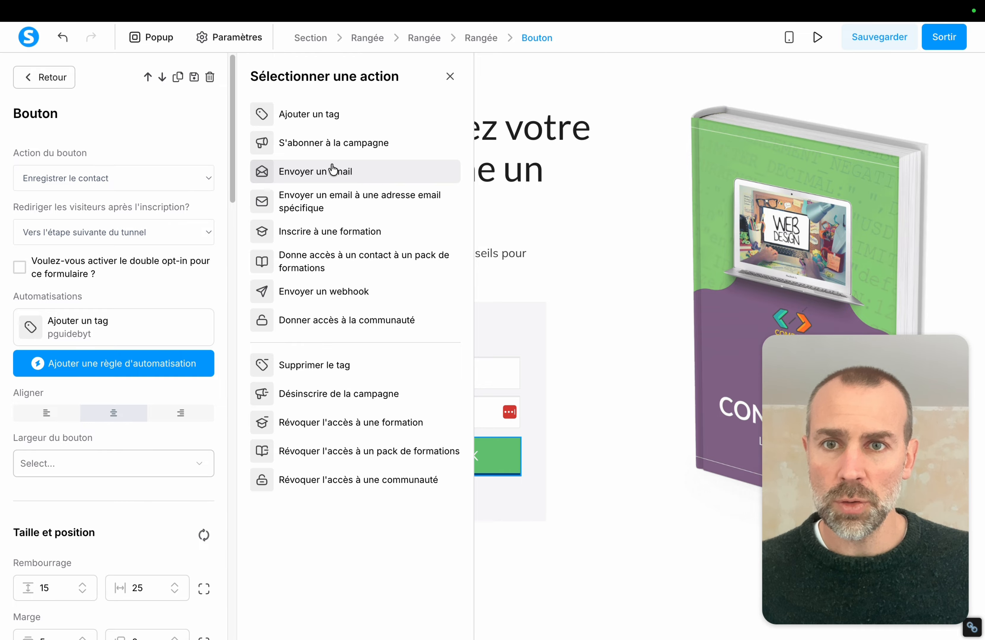
Add a second automation rule to the download button that subscribes the contact to the campaign SM Guide Bonzai
left_click(334, 147)
left_click(348, 143)
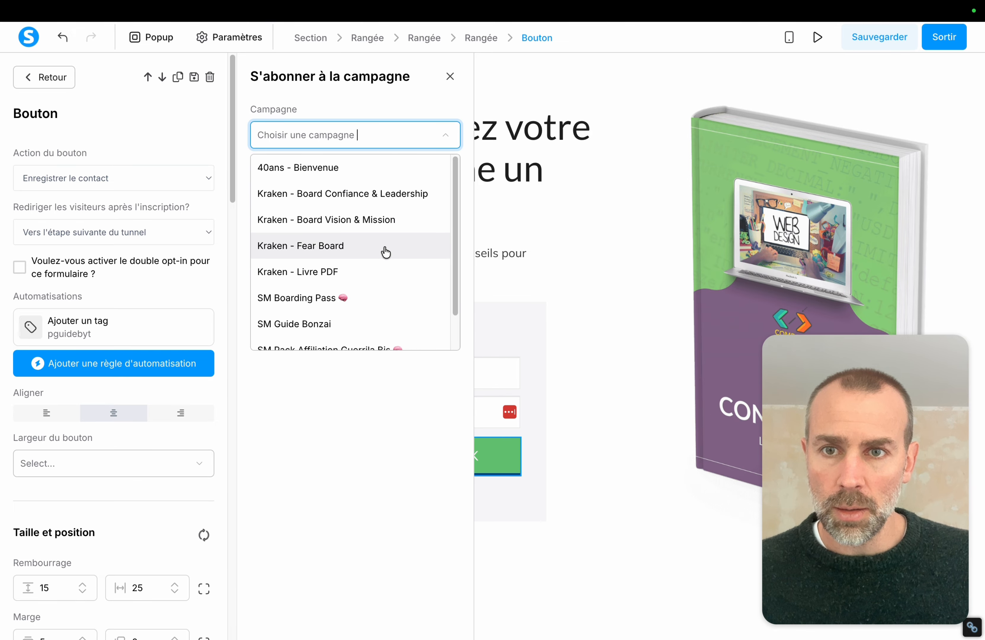
scroll(383, 251, "down", 1)
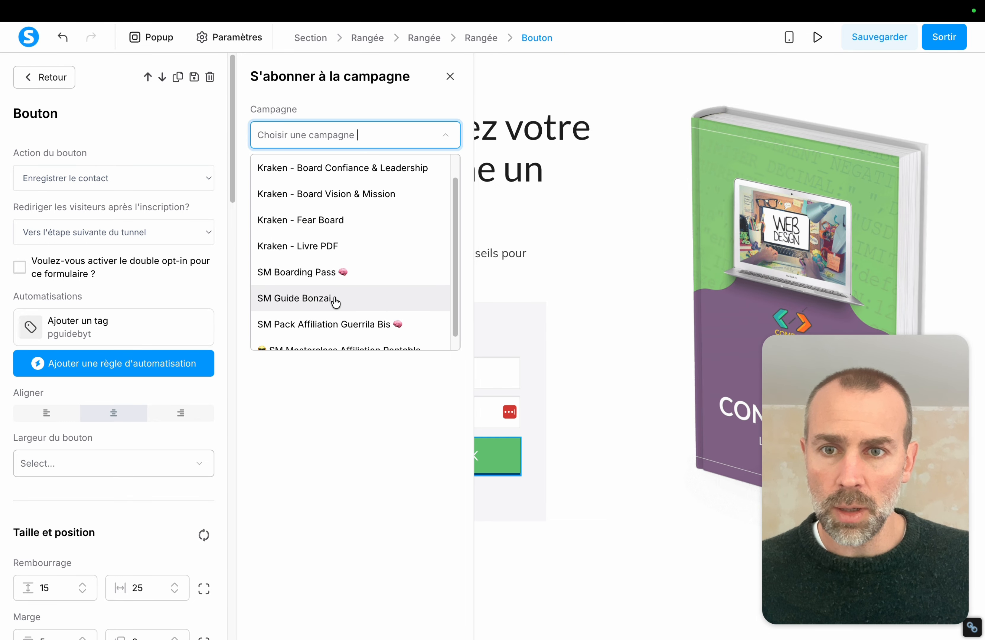
left_click(336, 299)
left_click(375, 177)
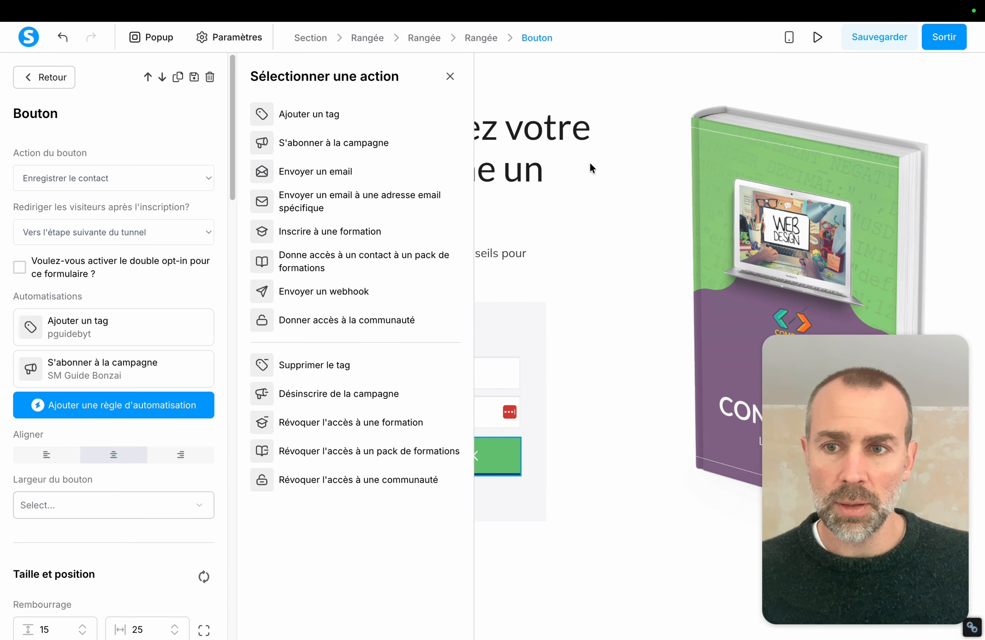
left_click(586, 231)
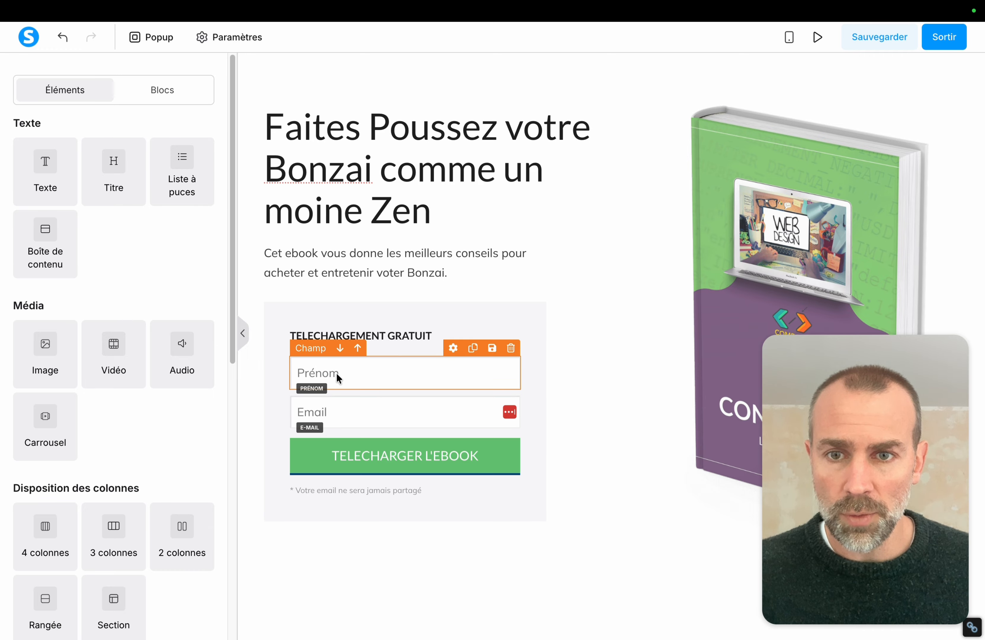
Try a new form field with data type Numéro de téléphone above the Prénom field, and delete it again
left_click(372, 376)
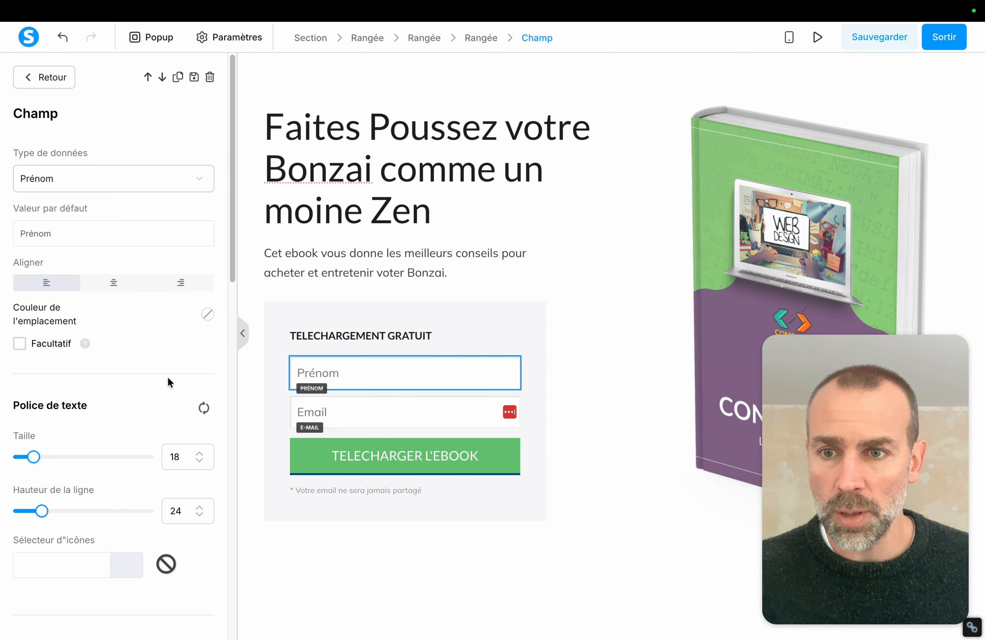
left_click(632, 336)
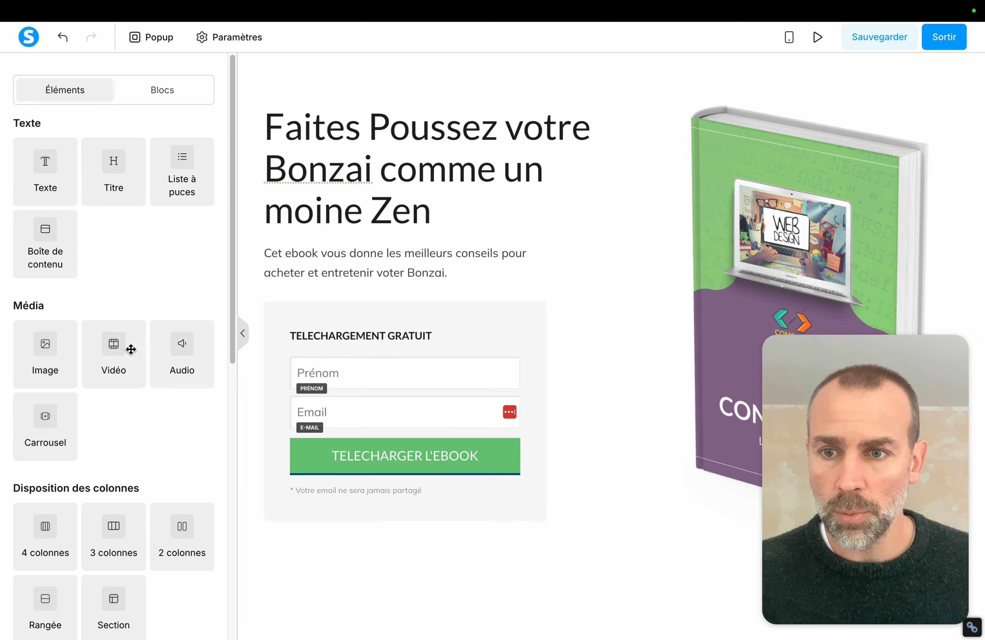
scroll(129, 350, "down", 10)
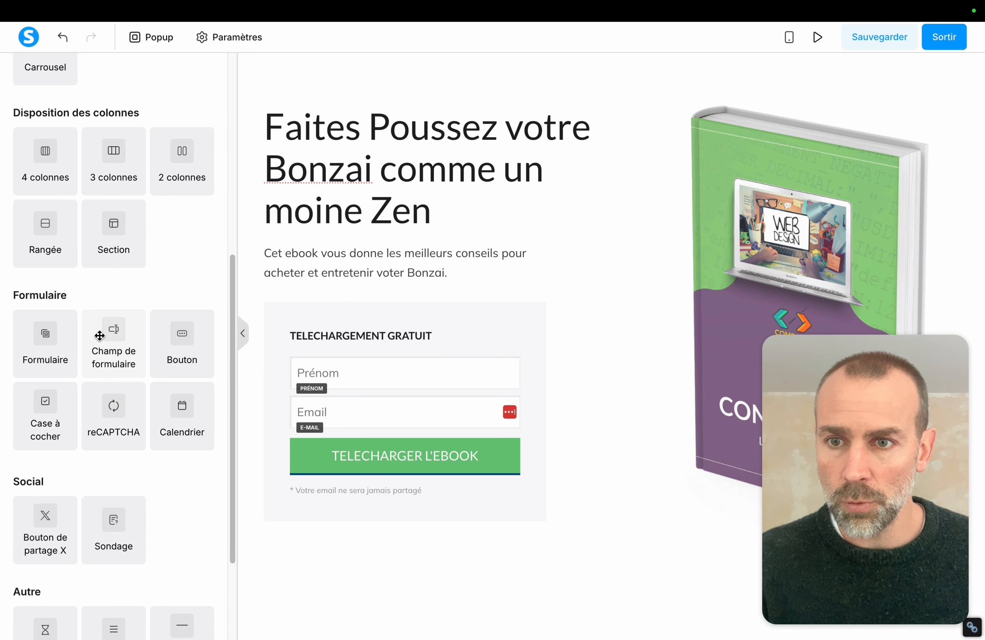
left_click_drag(113, 336, 354, 362)
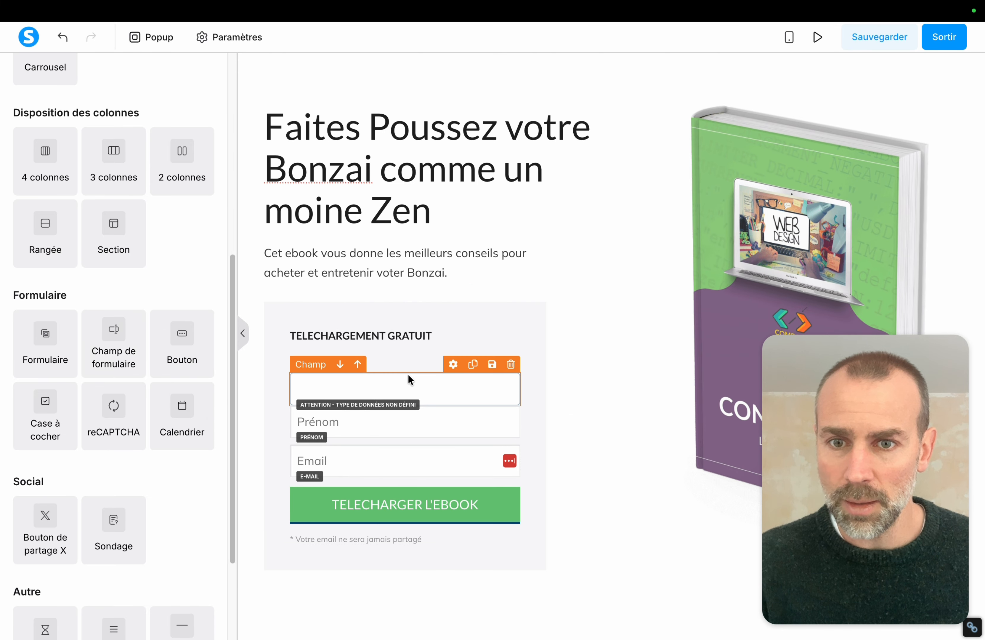
left_click(439, 388)
left_click(54, 178)
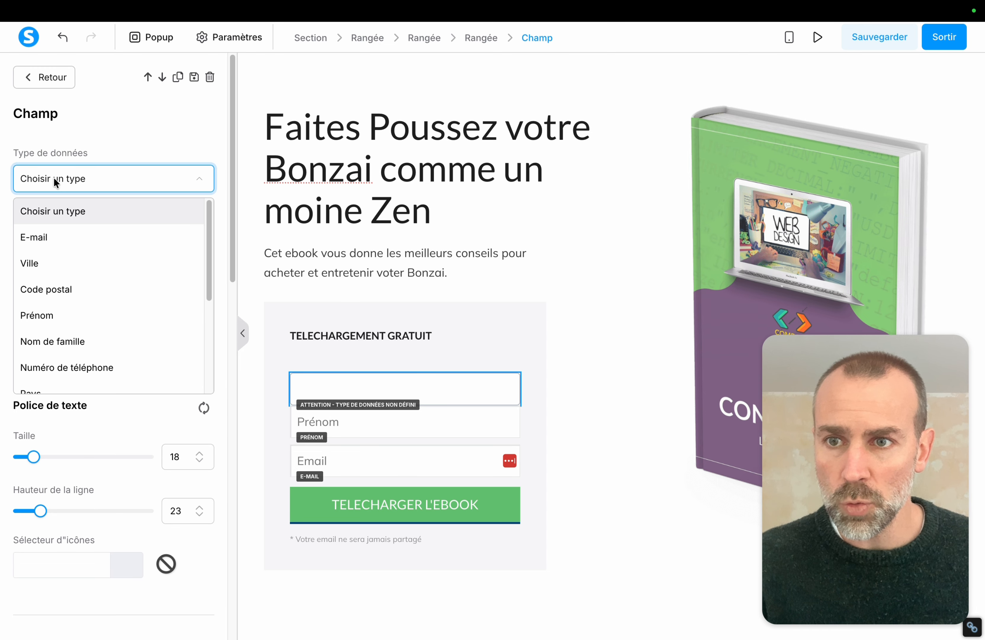
left_click(109, 366)
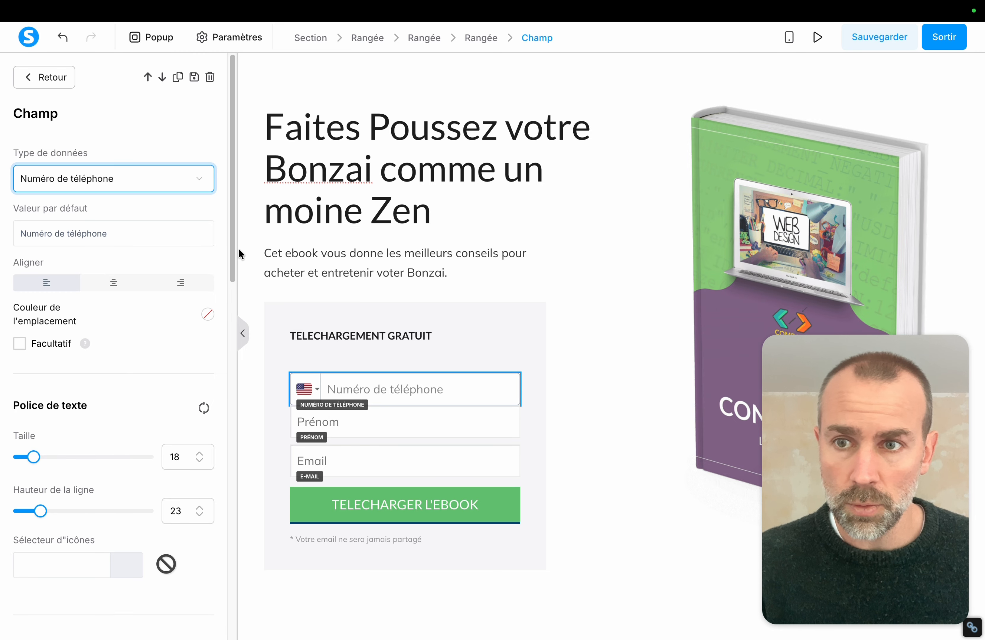
left_click(546, 285)
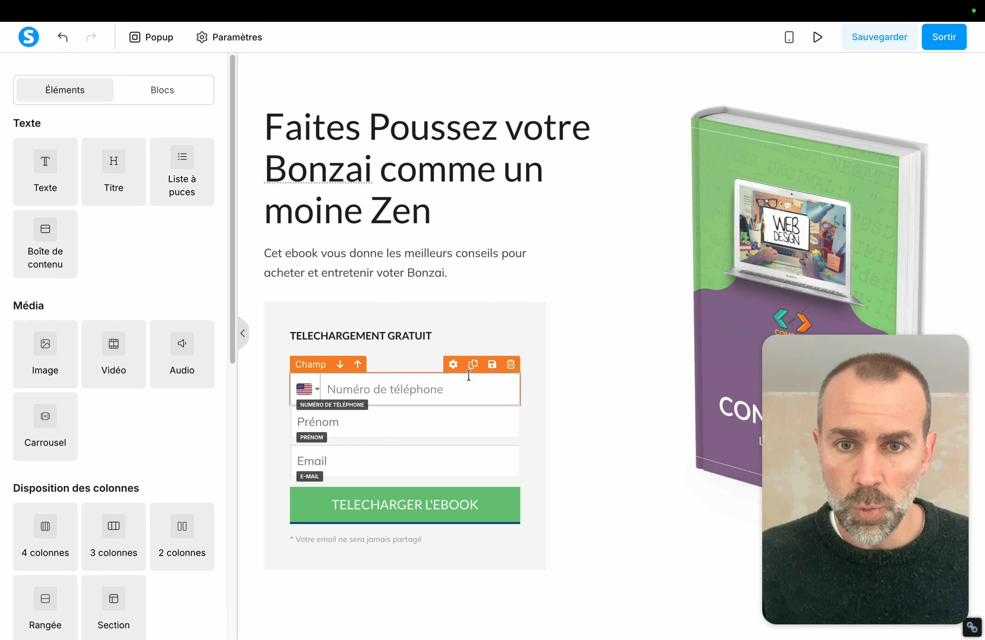
left_click_drag(449, 365, 460, 472)
left_click(511, 435)
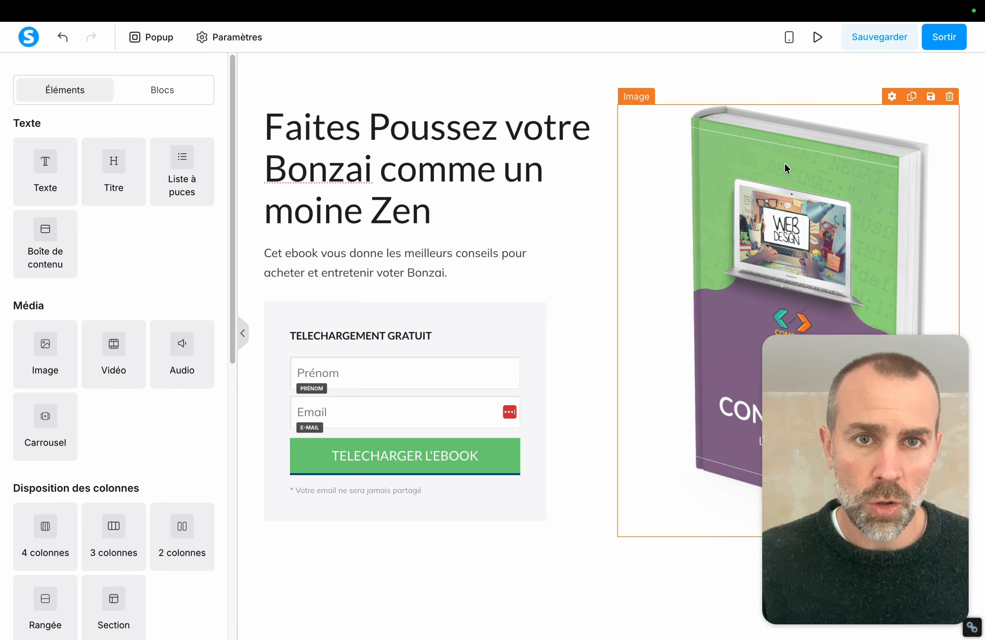
Browse the previously uploaded images as possible replacements for the book cover image, and close the picker without inserting one
left_click(742, 172)
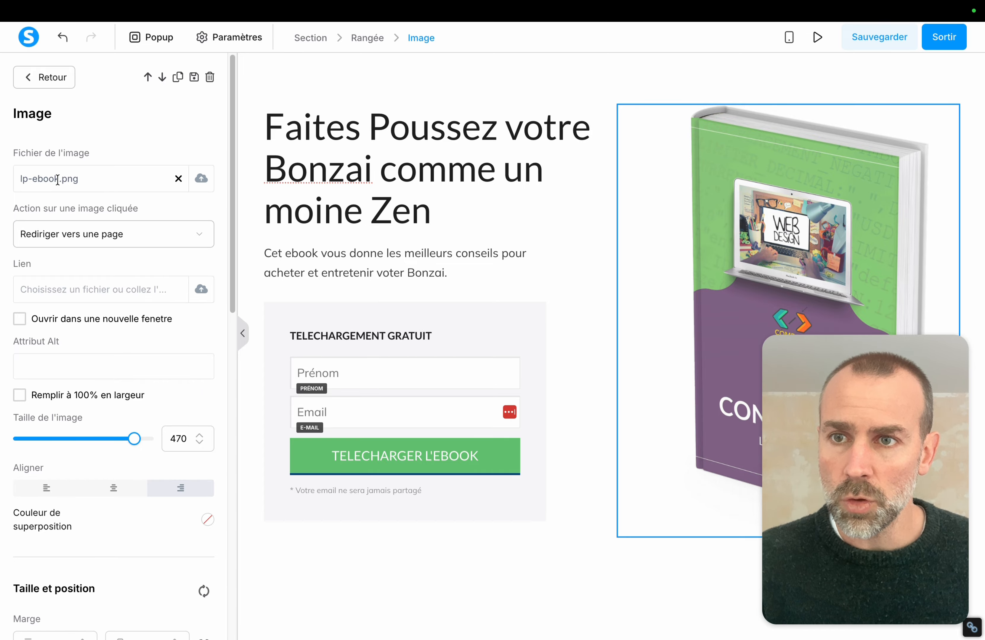
left_click(202, 180)
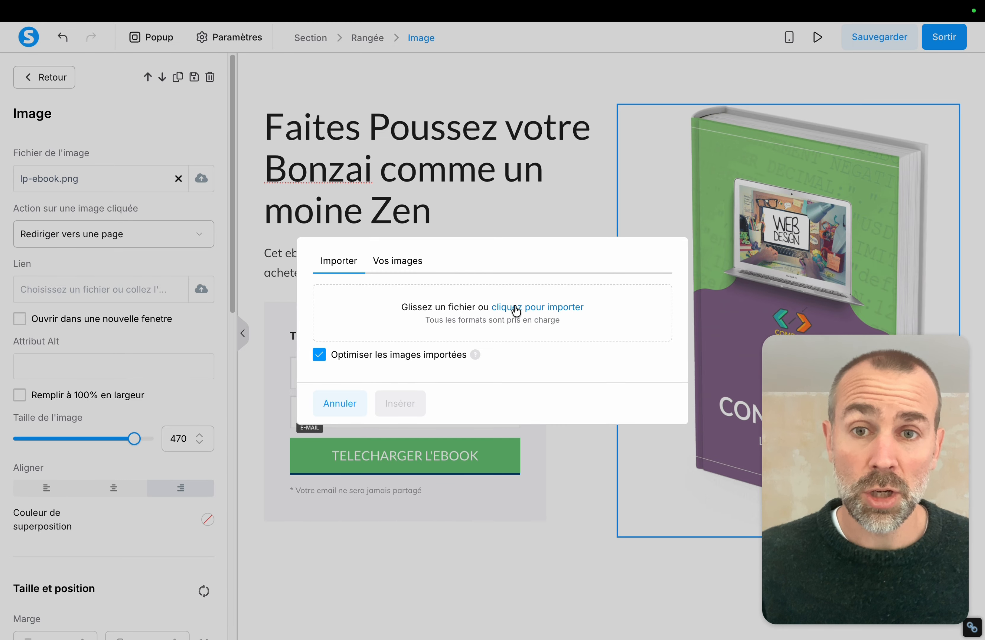
left_click(406, 262)
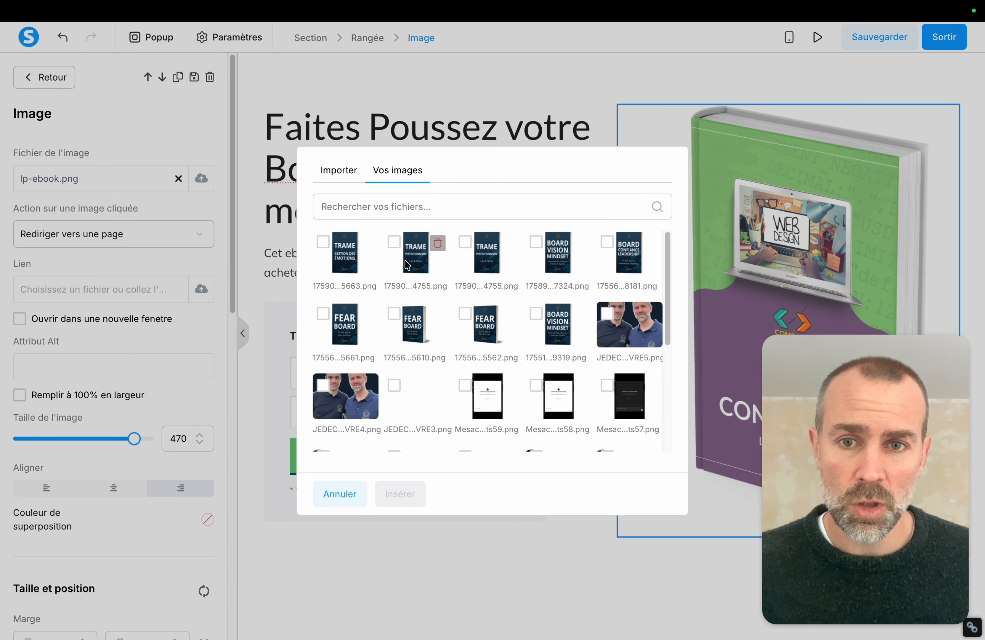
left_click(340, 494)
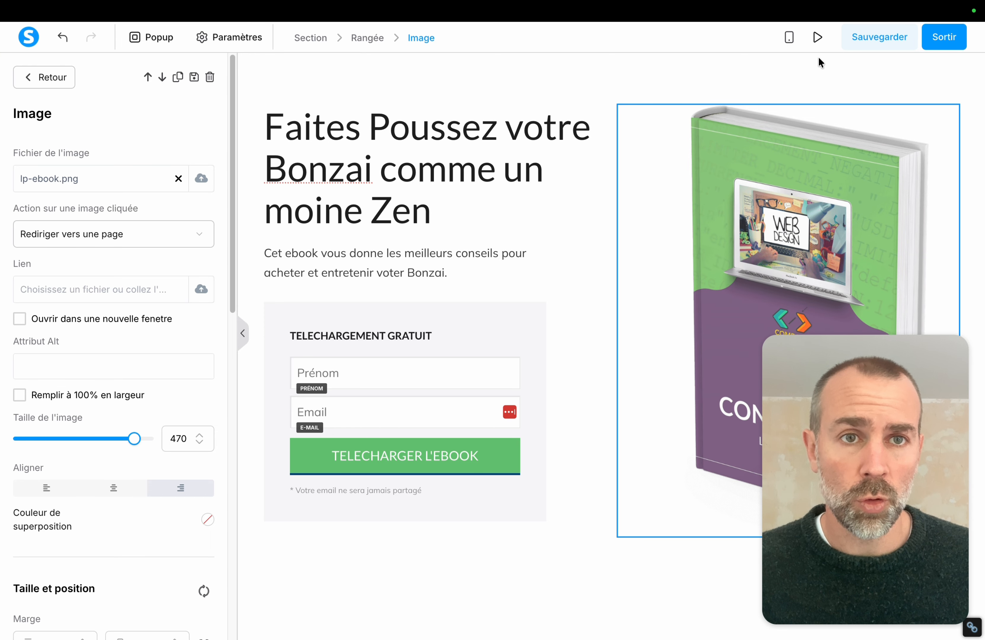
Set the headline's Google font to Montserrat for the mobile version, review its spacing and alignment settings, and return to the desktop version
left_click(789, 37)
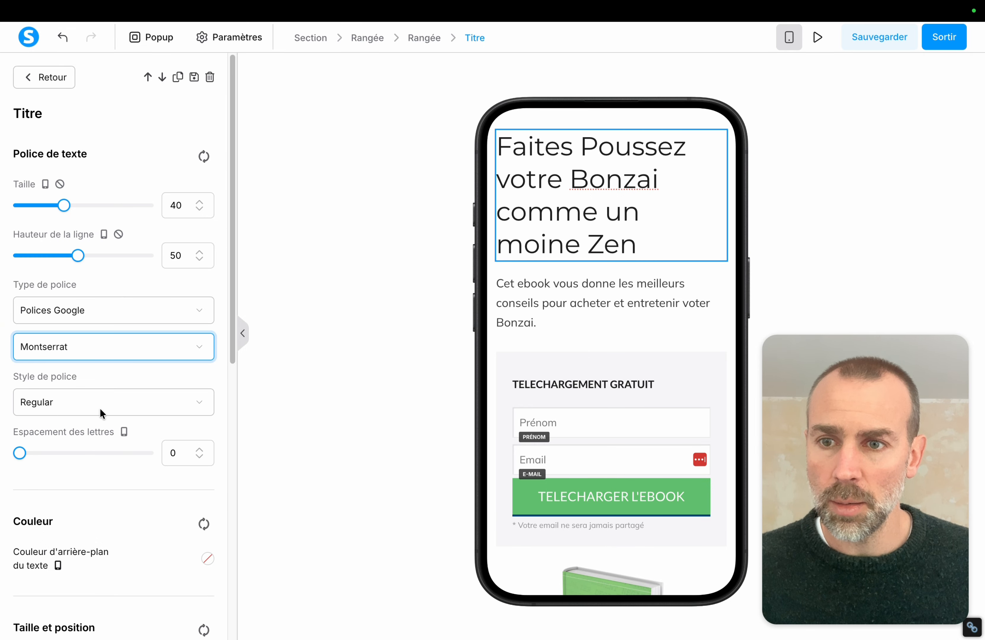
scroll(132, 476, "down", 2)
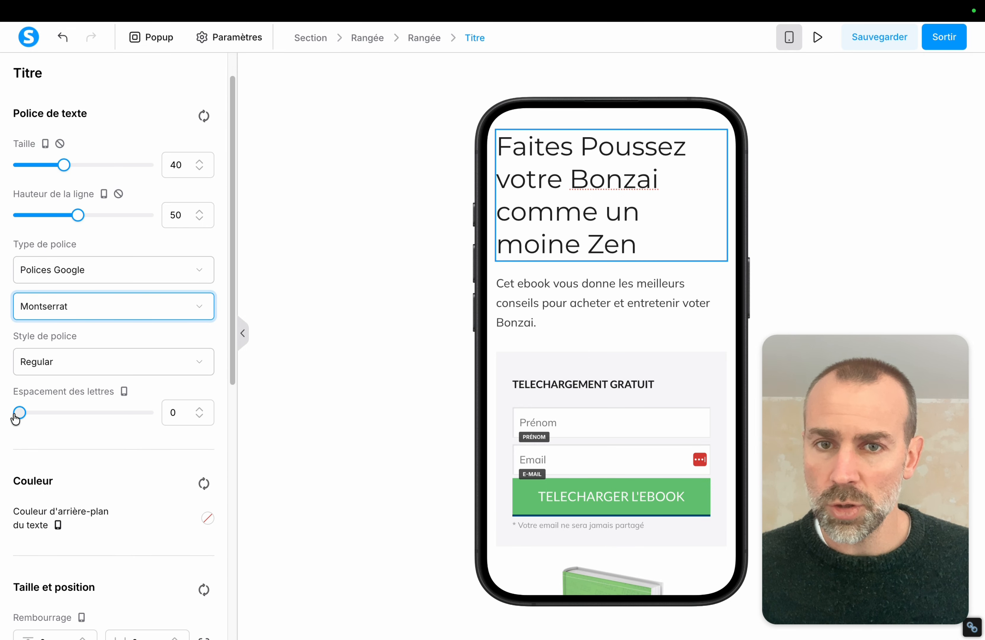
mouse_move(19, 413)
left_mouse_down()
mouse_move(73, 413)
mouse_move(18, 413)
left_mouse_up()
scroll(124, 441, "down", 5)
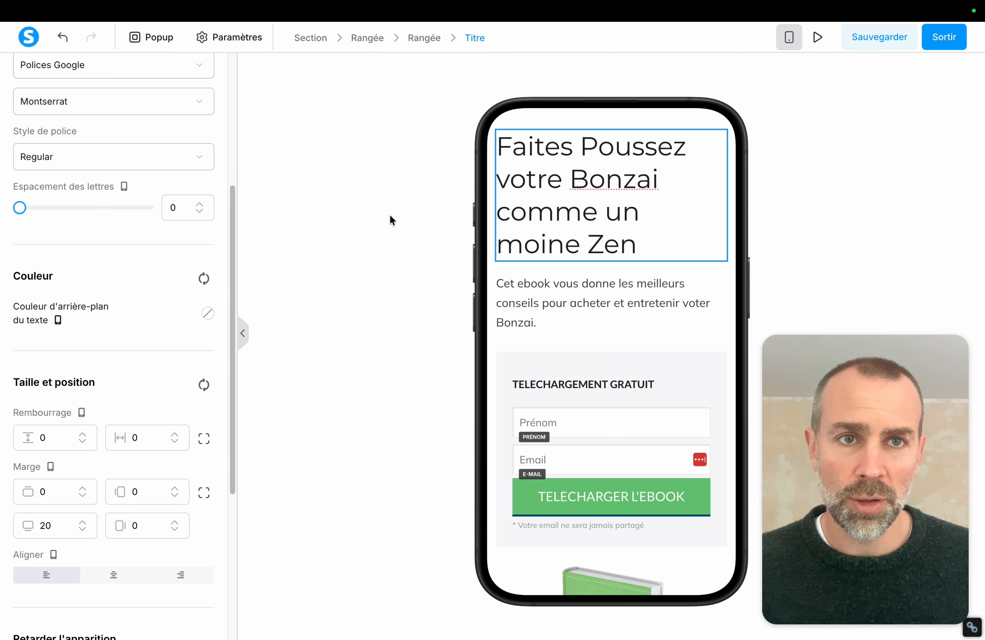
left_click(789, 41)
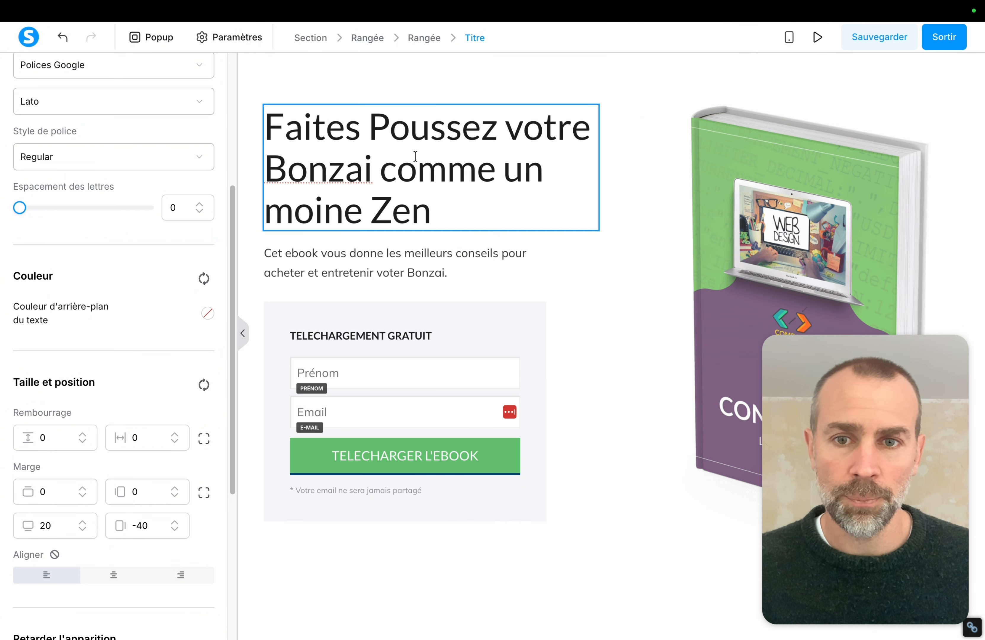
Preview the capture page as visitors see it, and return to the editor
left_click(817, 37)
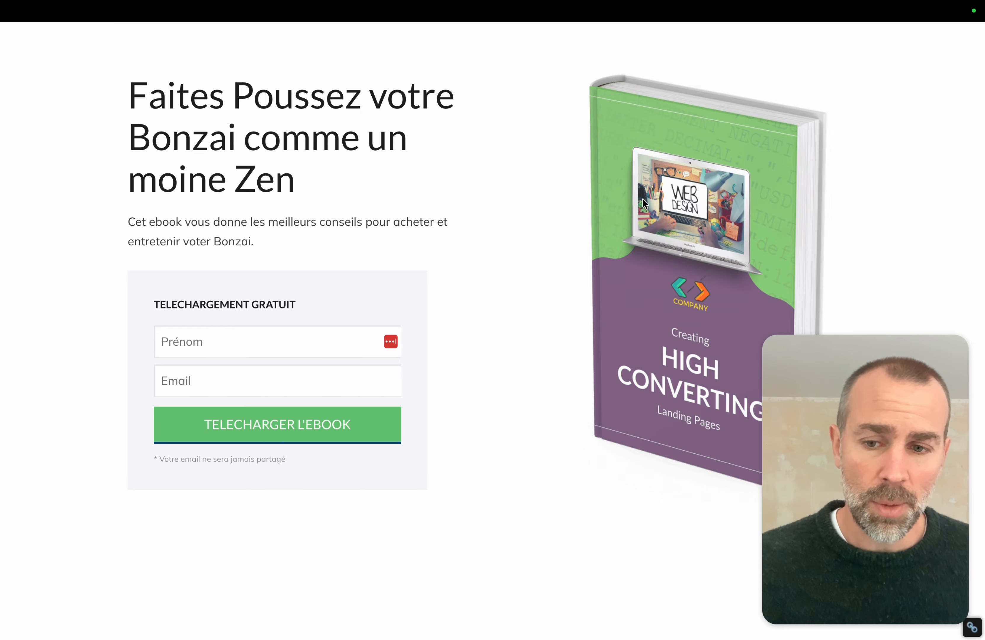
left_click(312, 44)
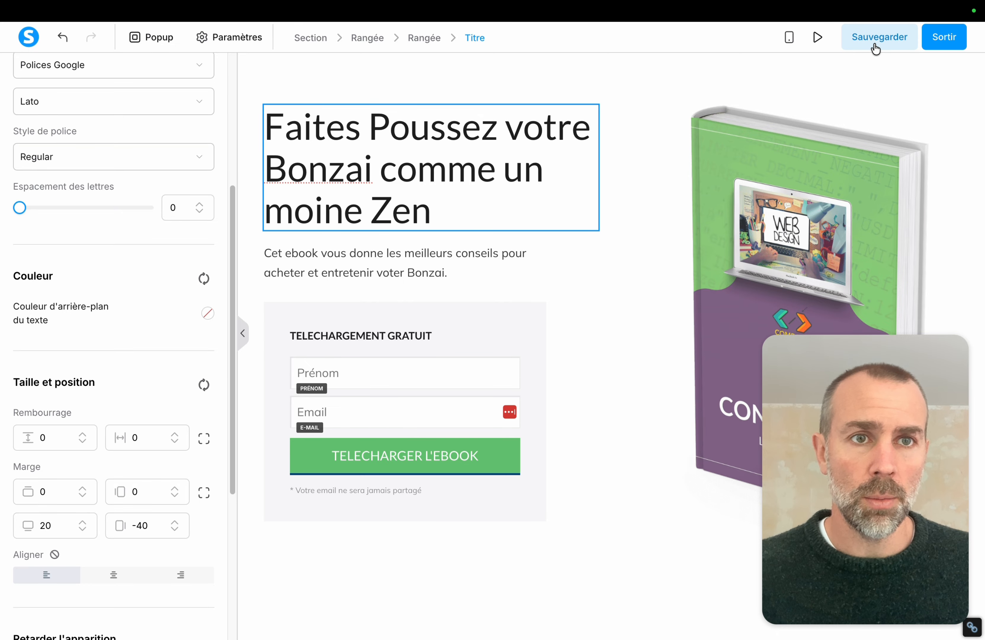
Save the capture page and leave the page editor, confirming the save
left_click(880, 45)
left_click(944, 45)
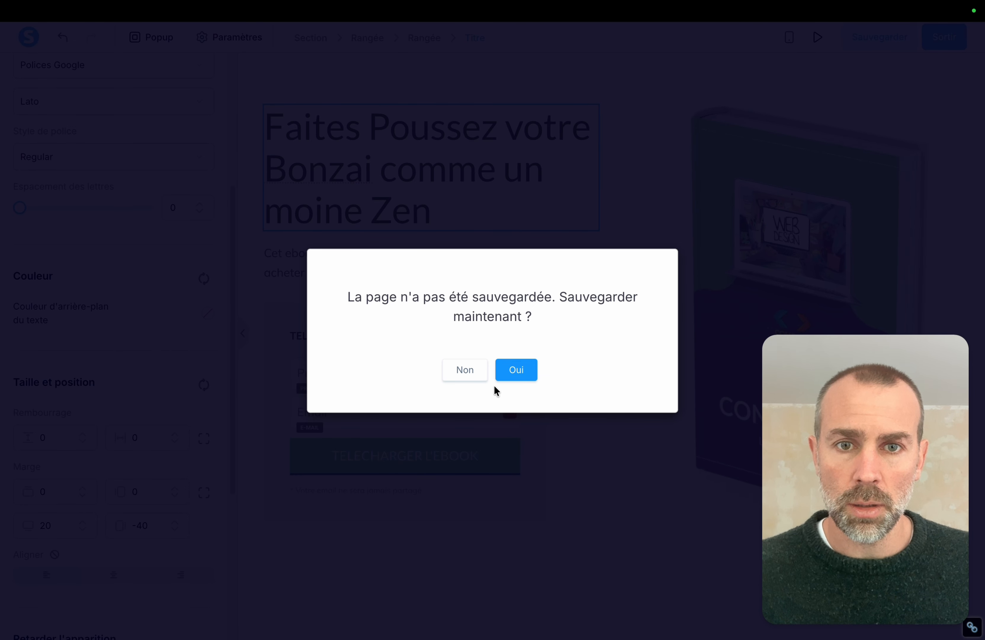
left_click(504, 377)
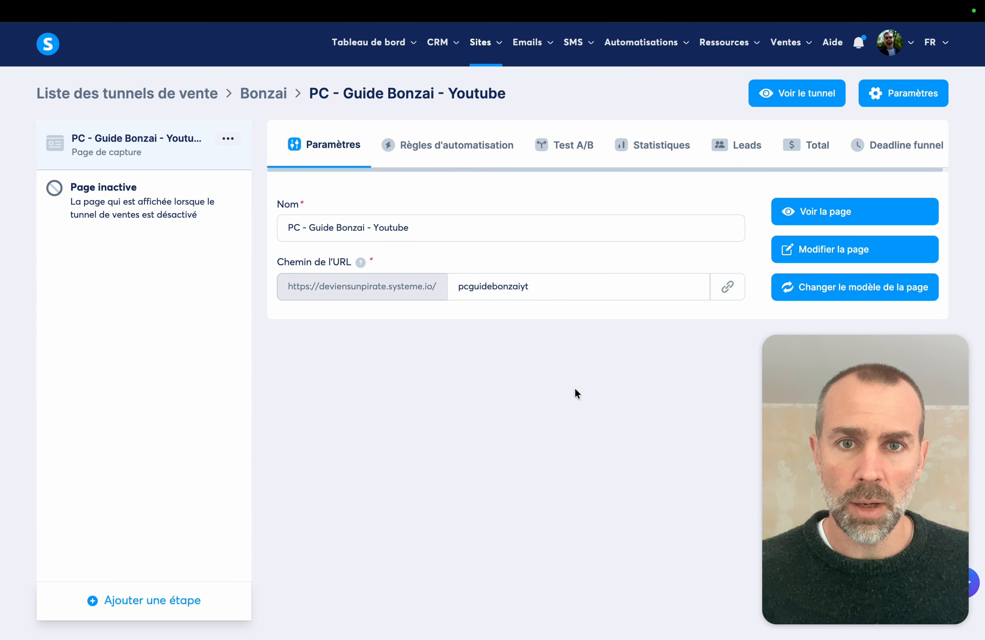
Check the capture page's statistics, looking at its page views and opt-in conversion rate
left_click(672, 150)
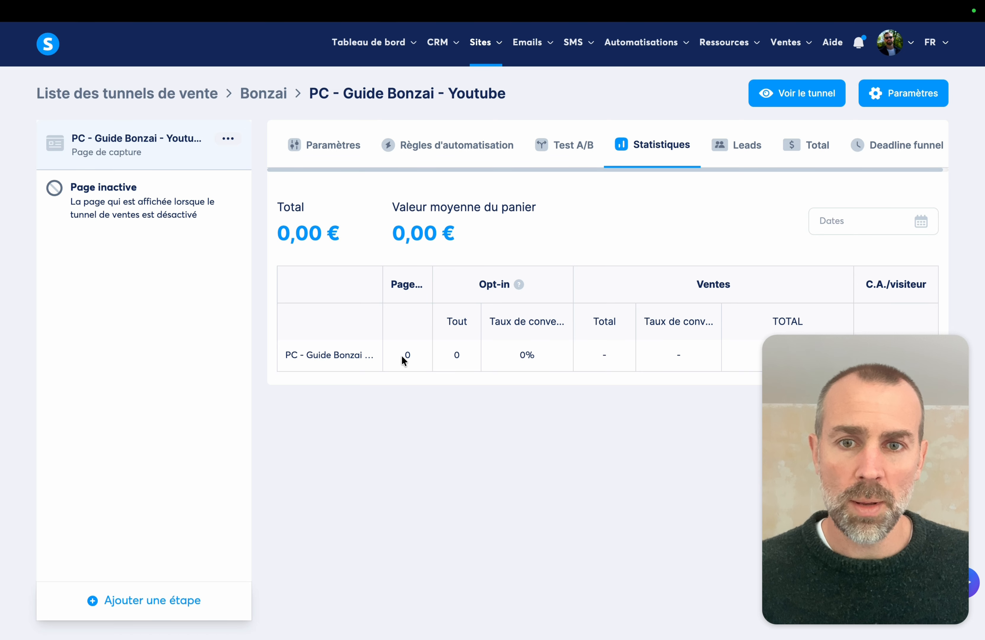
left_click_drag(403, 360, 422, 361)
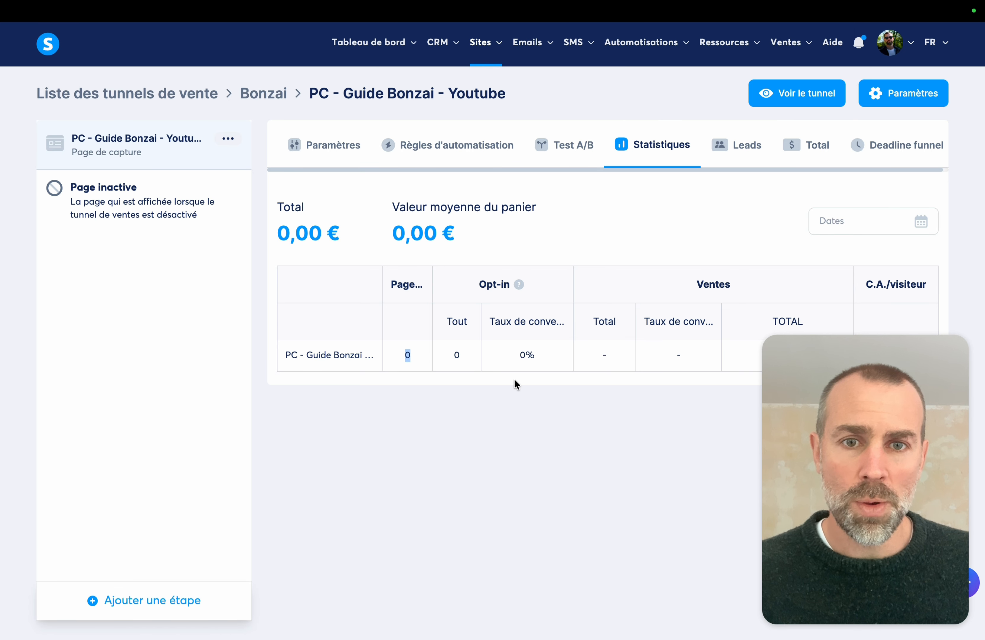
left_click_drag(518, 359, 560, 356)
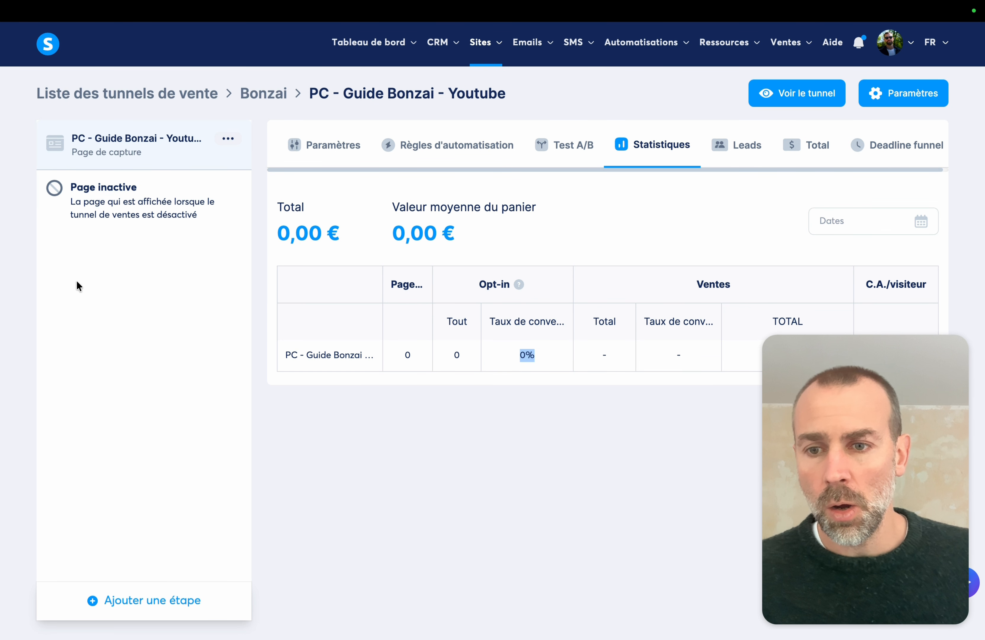
Create a template-based funnel step named "PR - Guide Bonzai" with the opt-in type Page de remerciement
left_click(170, 611)
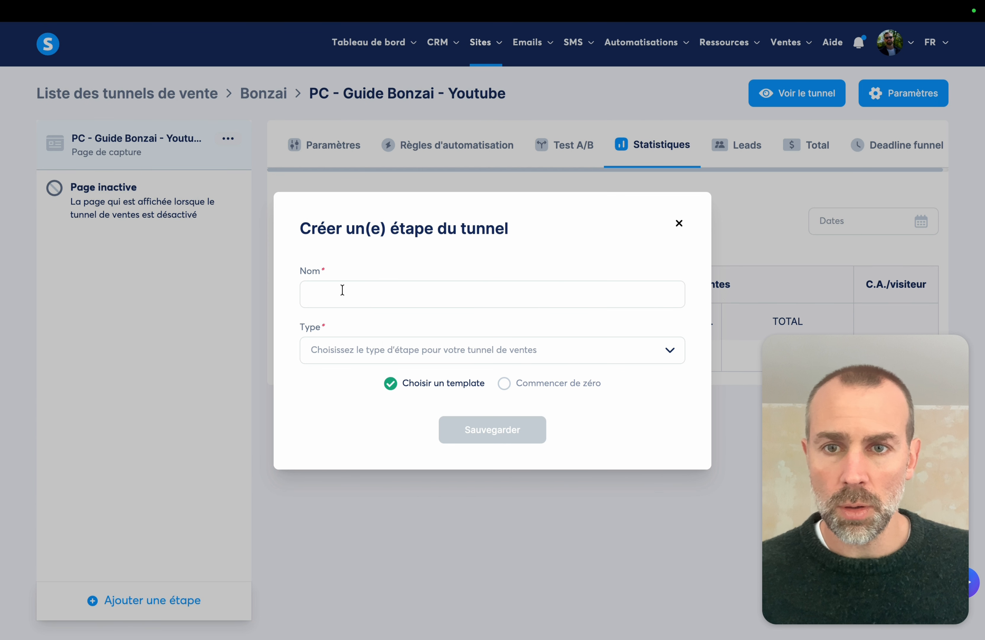
left_click(342, 290)
type("PR - Guide B")
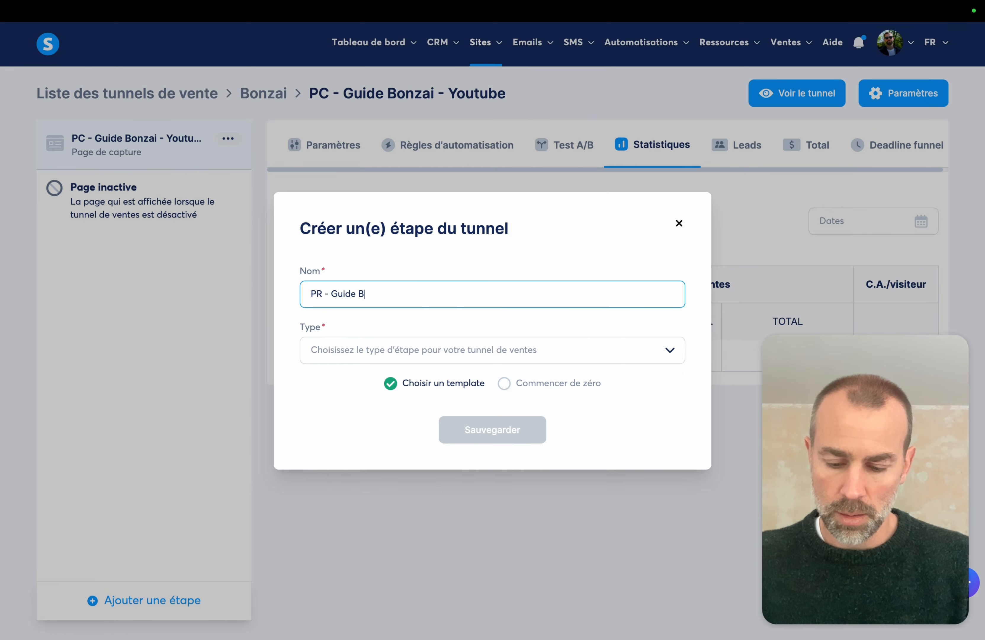
type("Onzai")
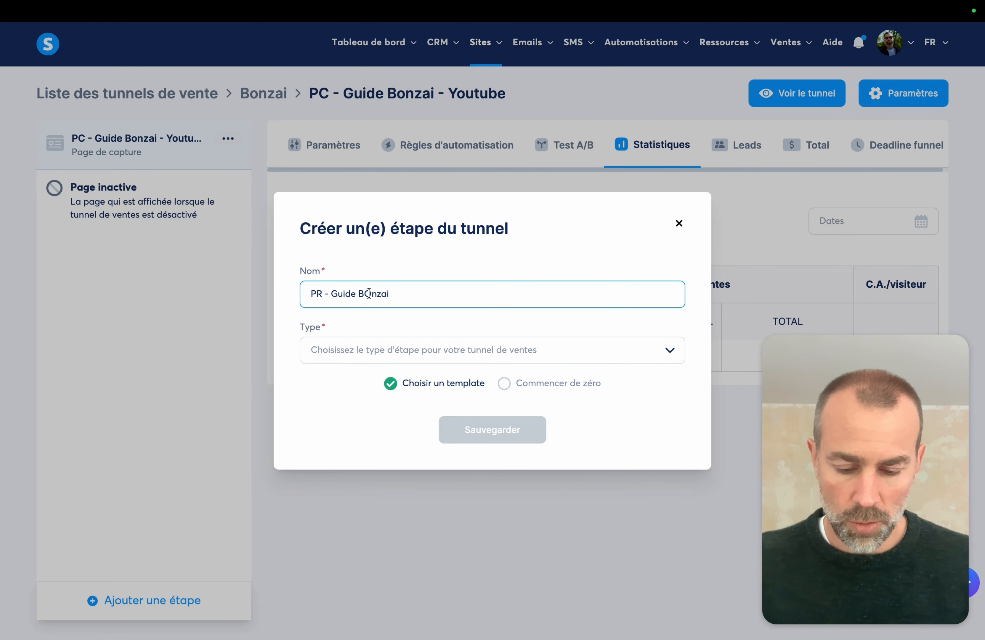
left_click(368, 293)
key("BackSpace")
type("o")
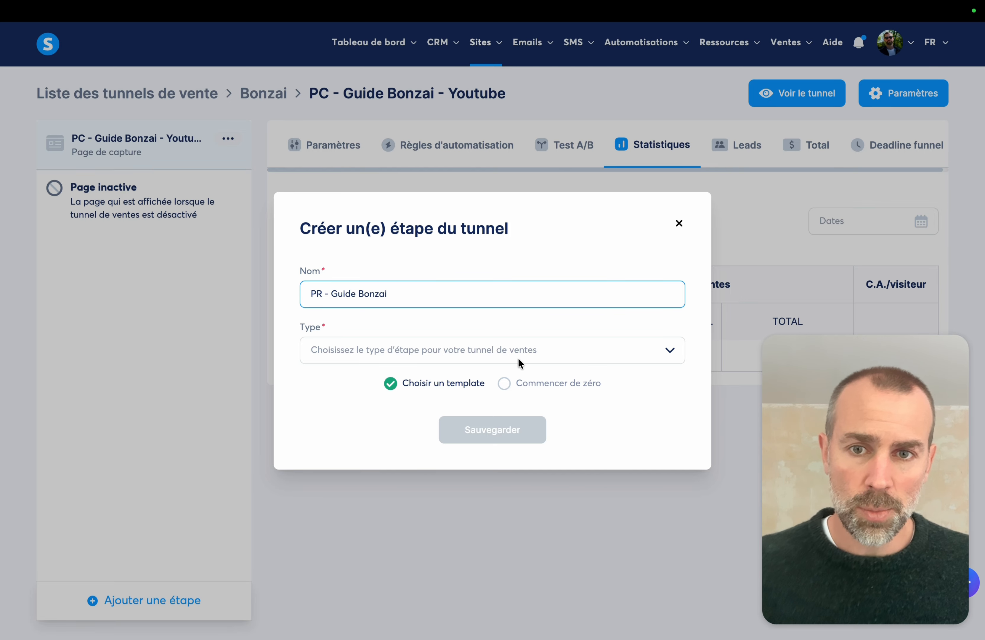
left_click(490, 358)
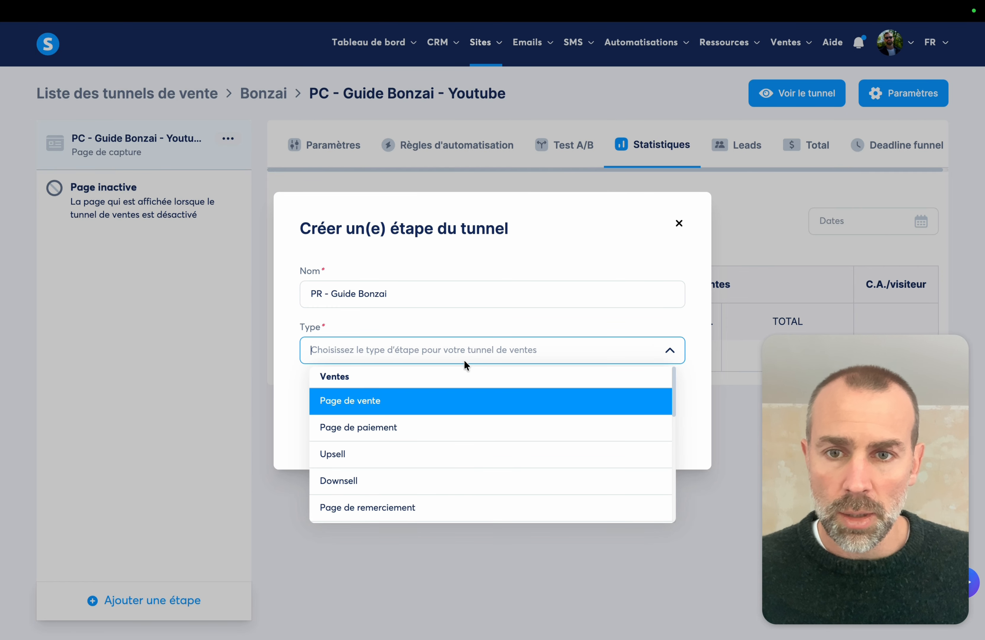
scroll(502, 477, "down", 3)
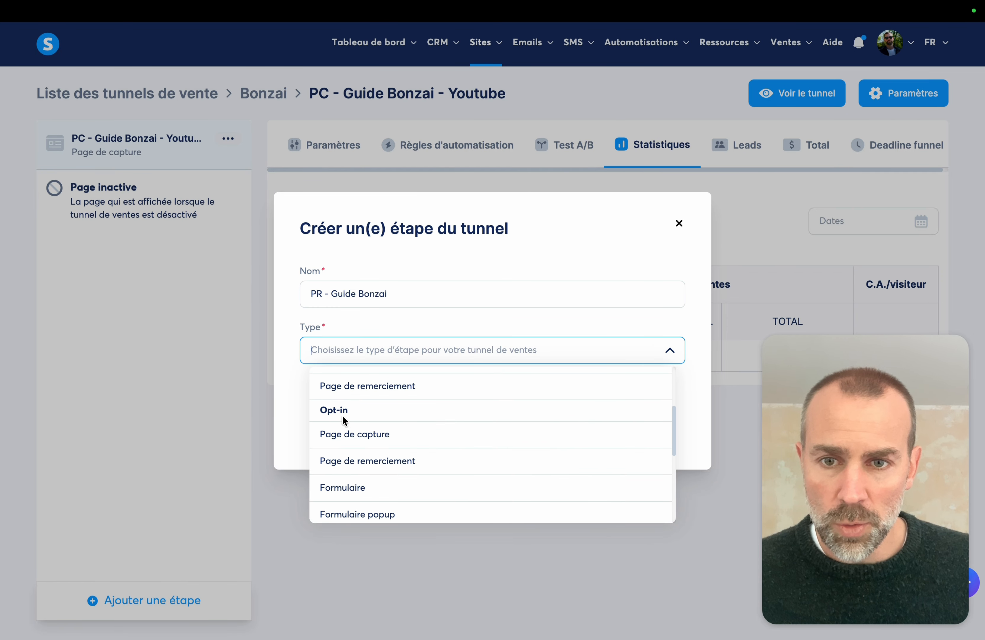
left_click(401, 463)
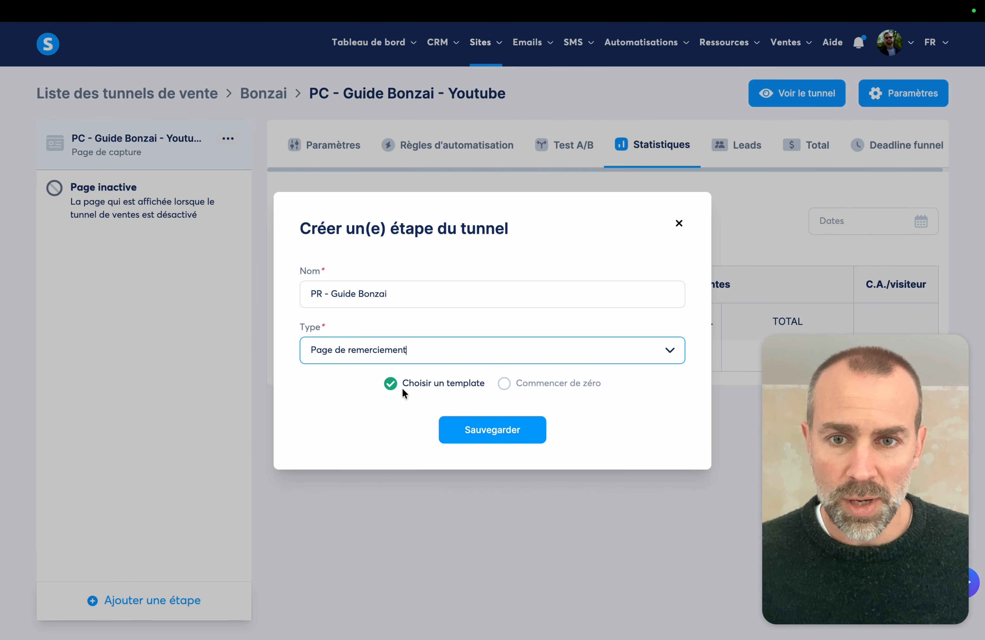
left_click(503, 438)
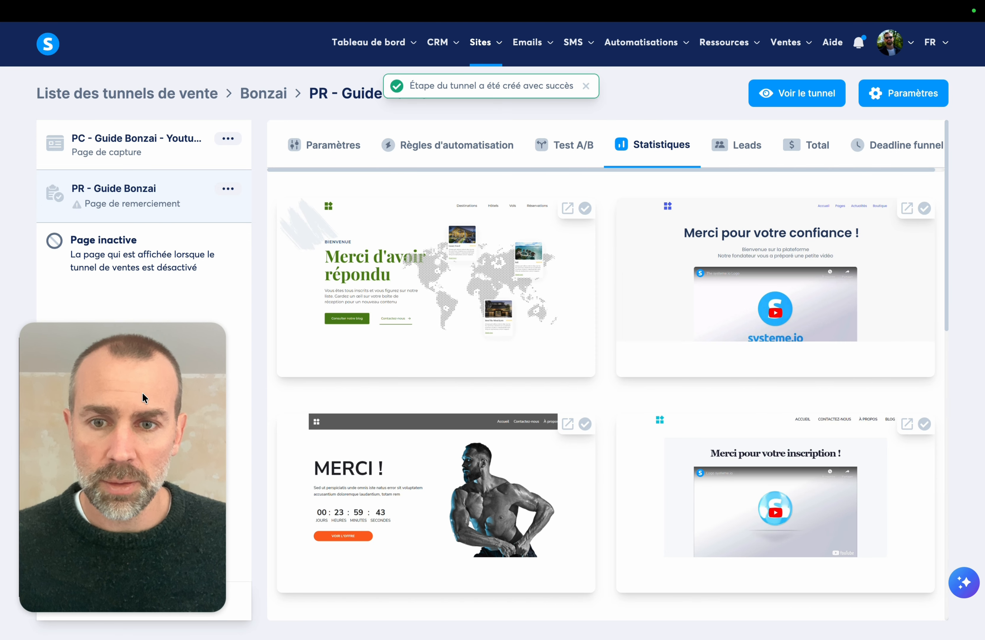
Show 30 thank-you page templates at once and choose the blue "Merci beaucoup !" template with the book cover
scroll(567, 412, "down", 4)
scroll(567, 412, "down", 12)
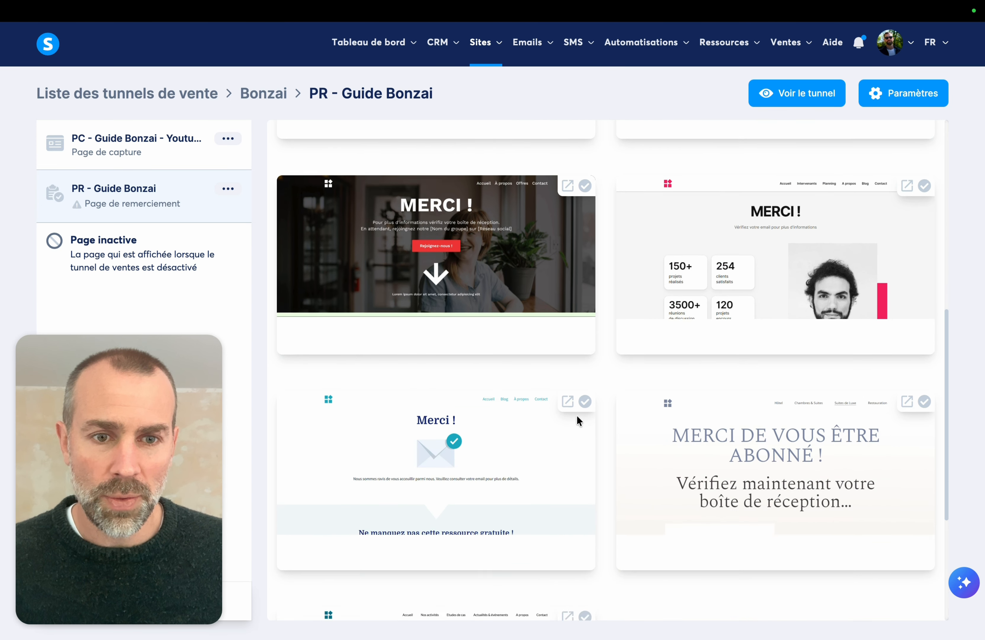
scroll(579, 421, "down", 2)
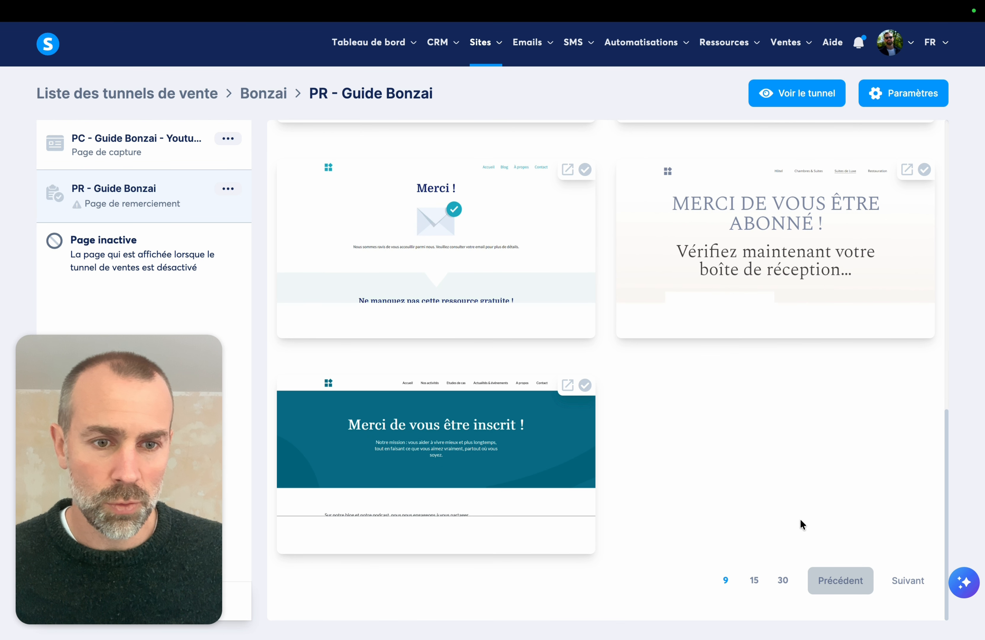
left_click(781, 581)
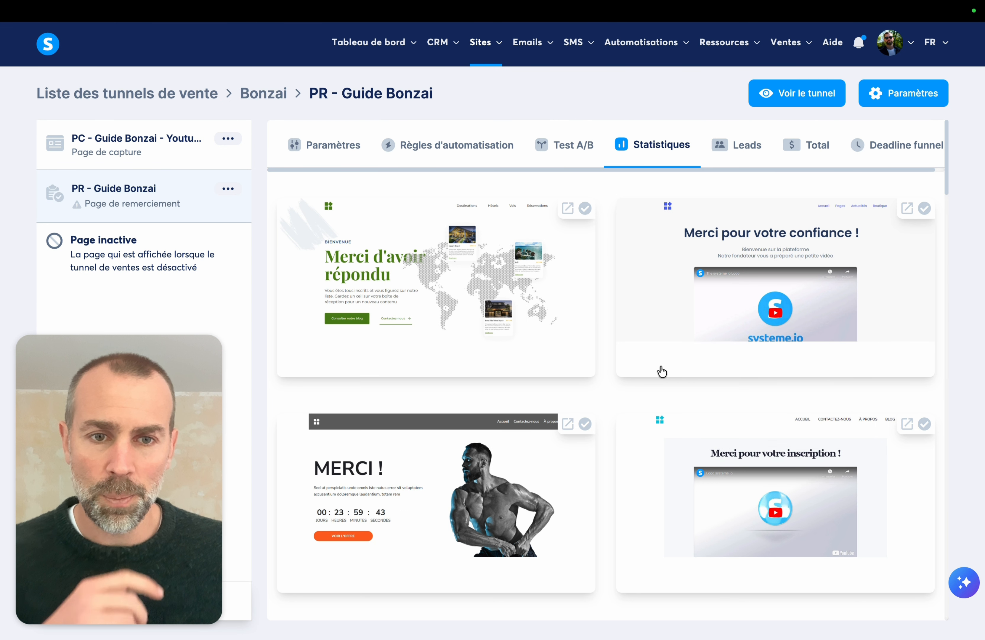
scroll(660, 369, "down", 12)
scroll(654, 378, "down", 20)
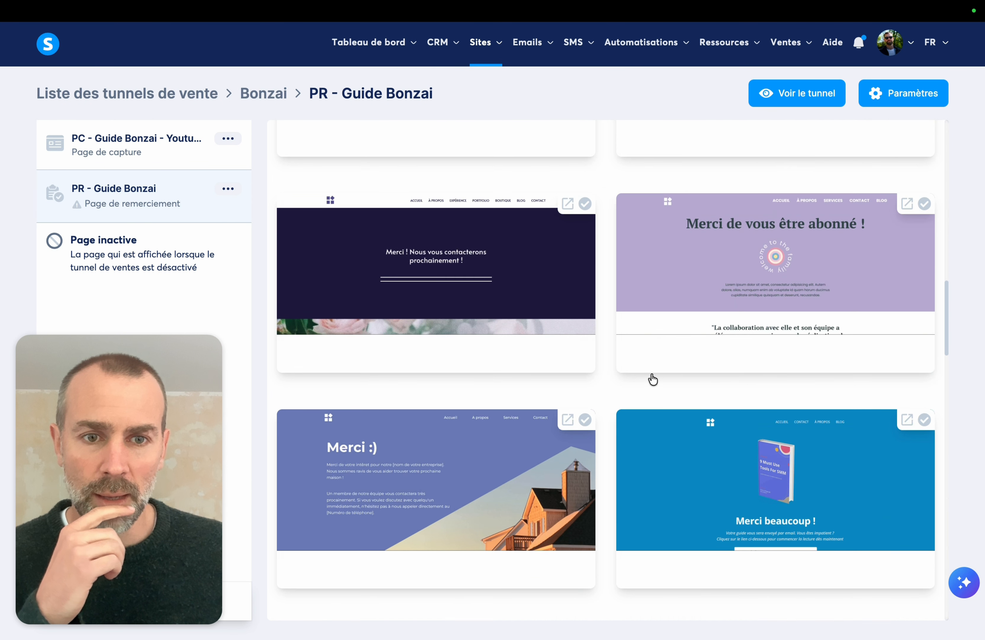
scroll(645, 410, "down", 14)
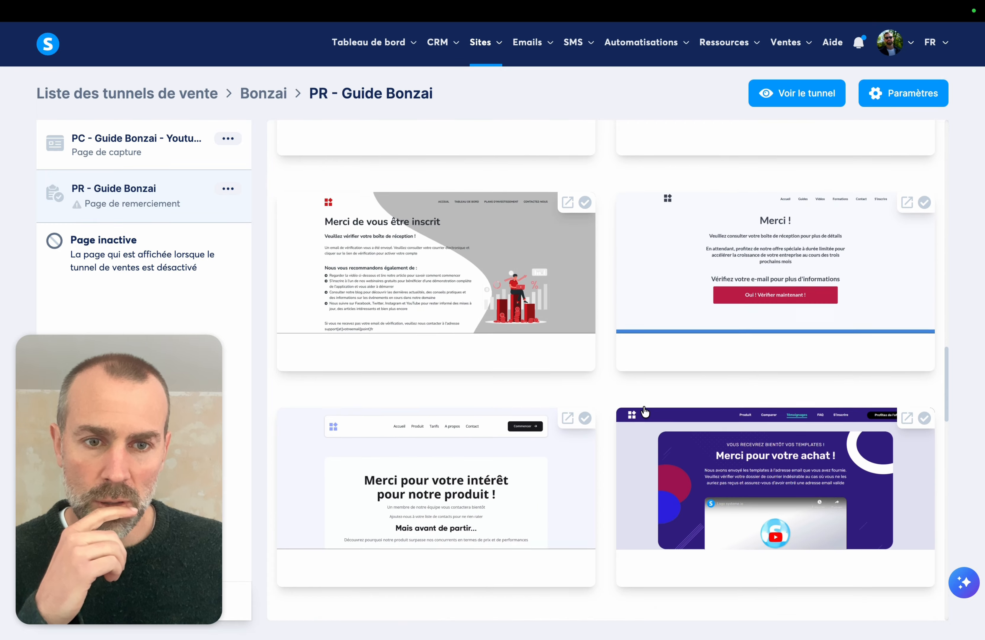
scroll(645, 412, "down", 15)
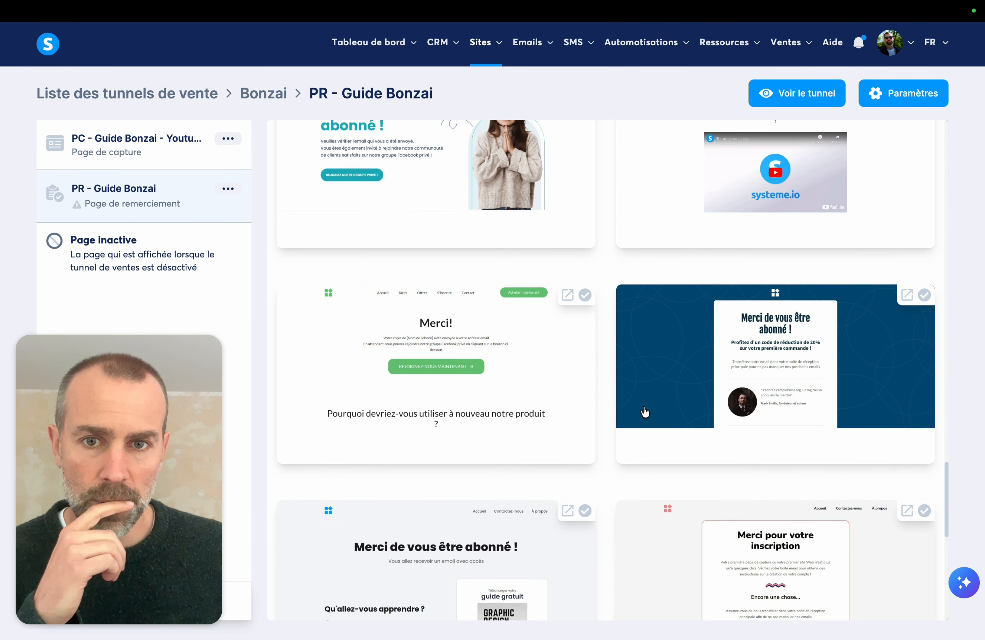
scroll(645, 412, "up", 3)
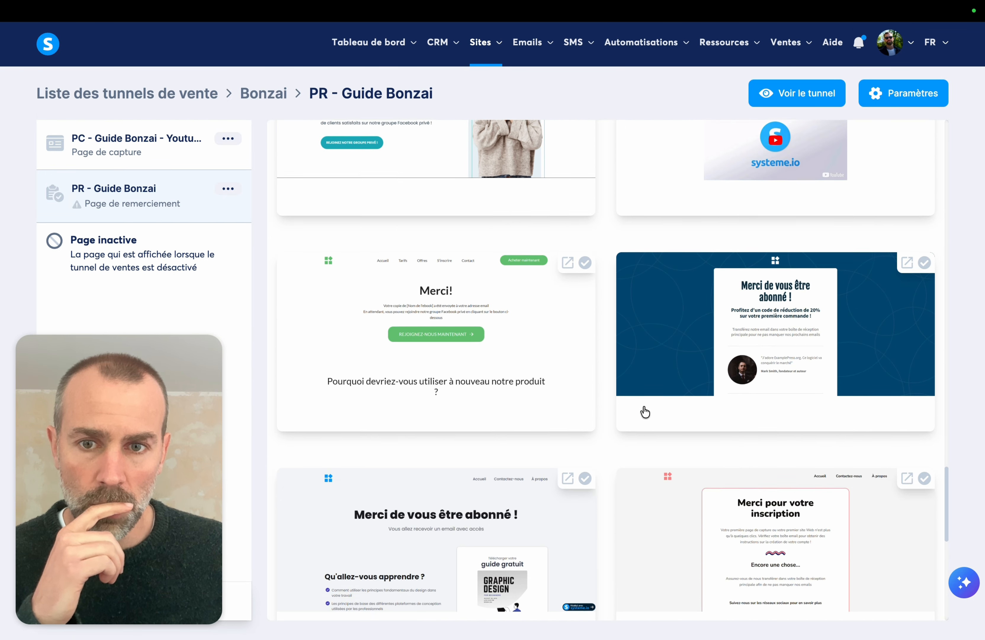
scroll(646, 412, "down", 1)
scroll(645, 411, "down", 12)
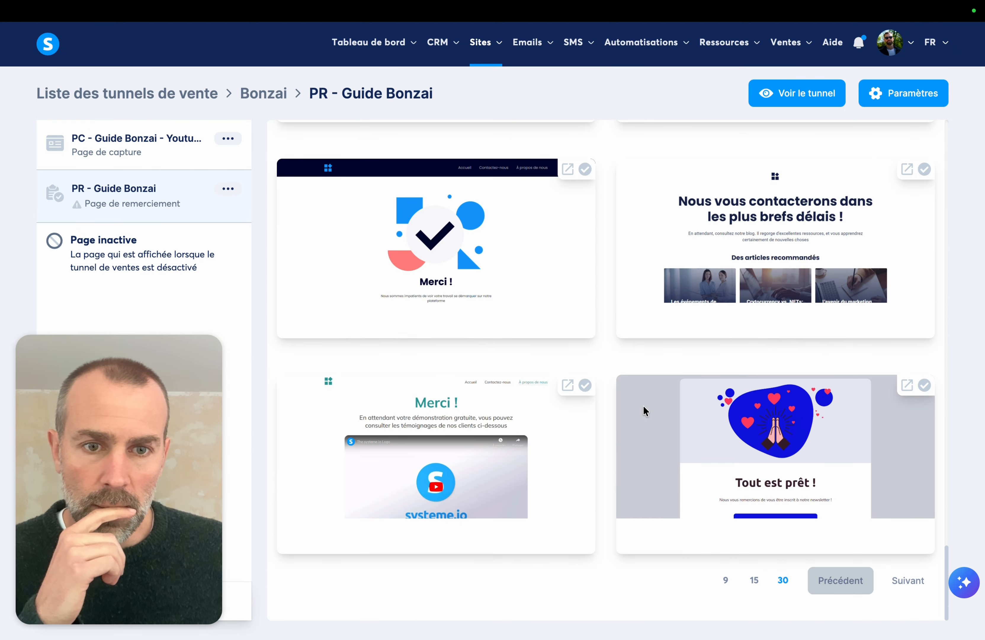
scroll(646, 410, "up", 20)
scroll(645, 412, "up", 20)
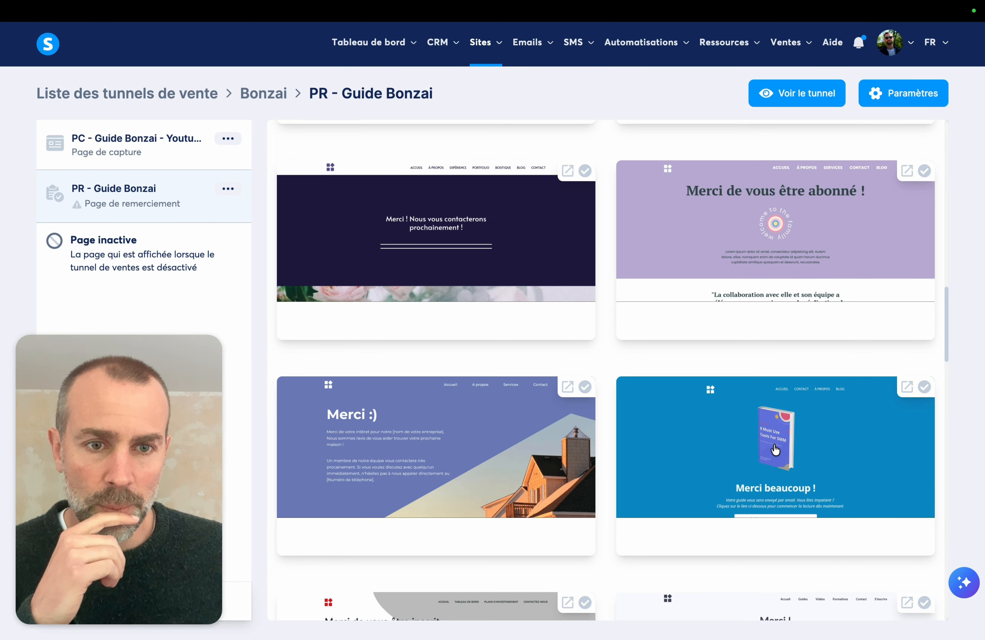
left_click(789, 456)
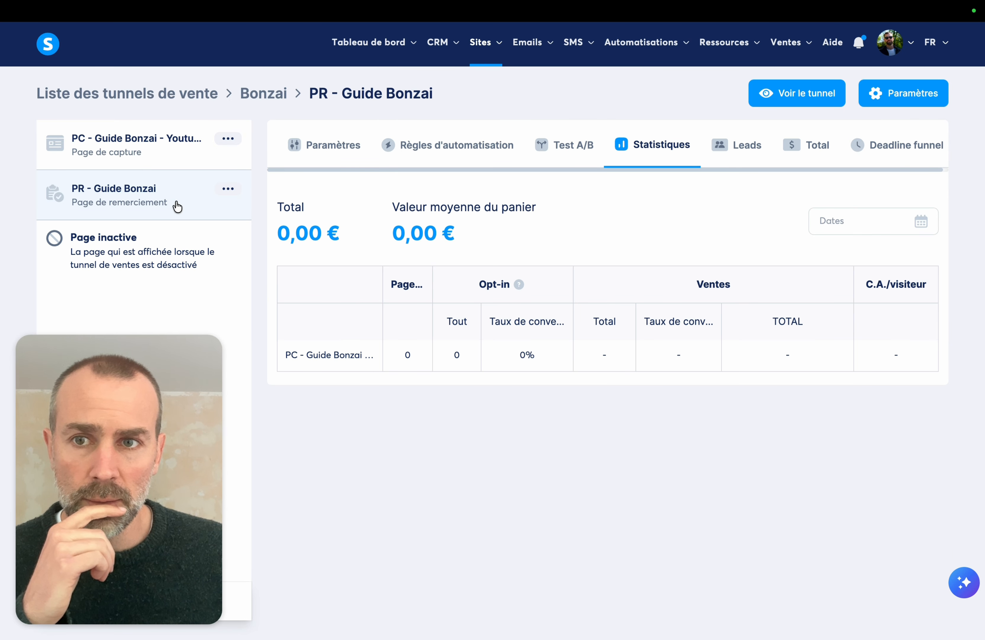
Set the thank-you page's URL path to prguidebonzai
left_click(342, 150)
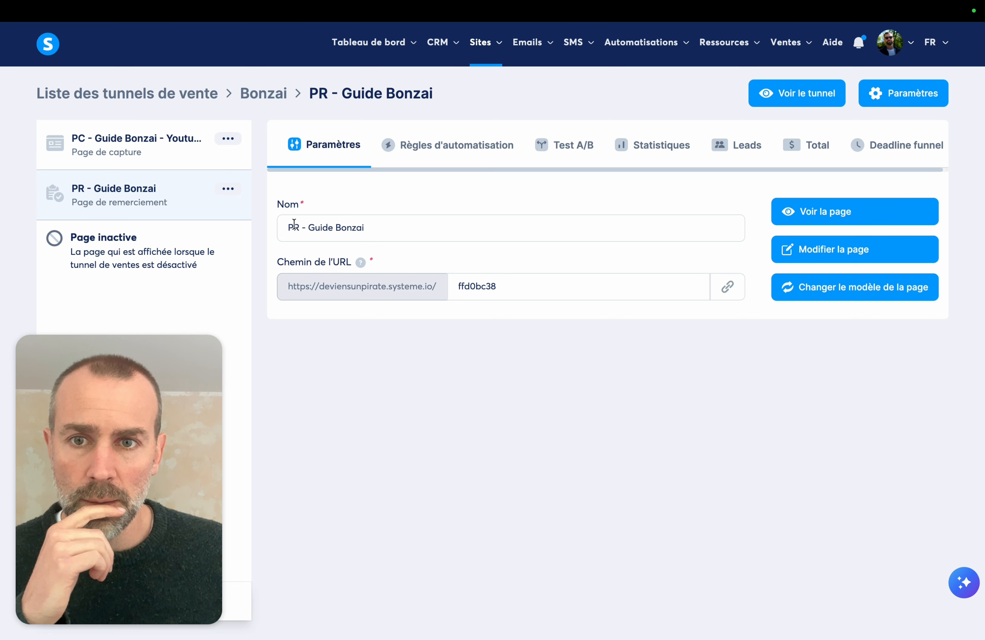
left_click_drag(463, 288, 541, 266)
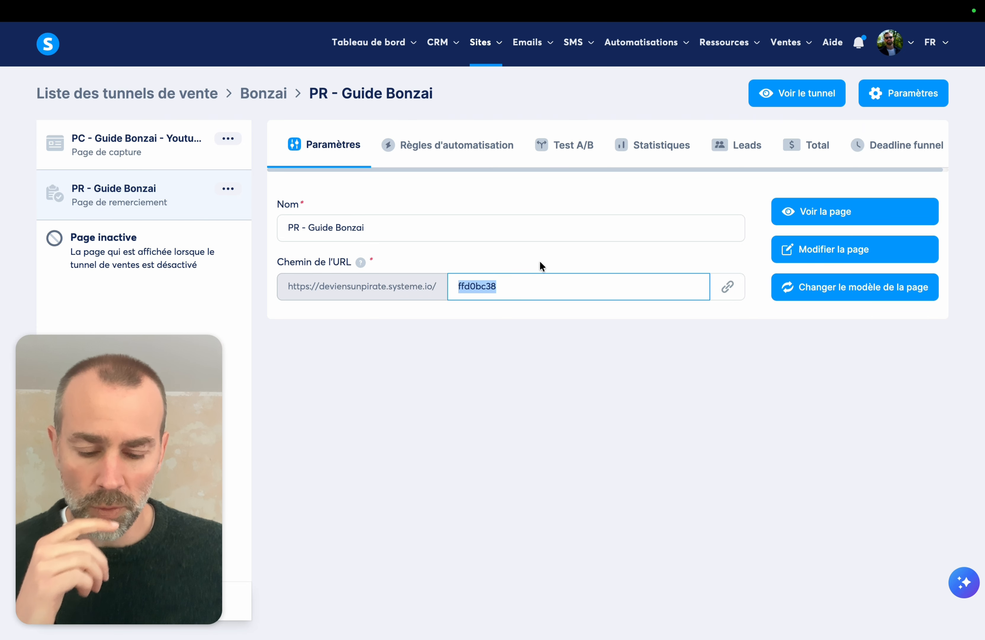
type("pr")
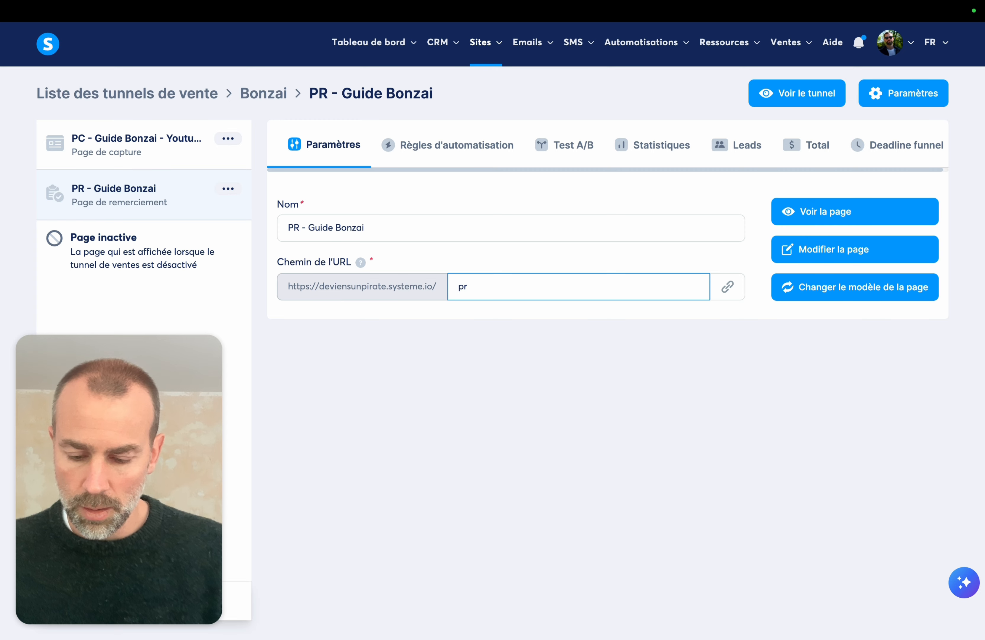
type("guidebonz")
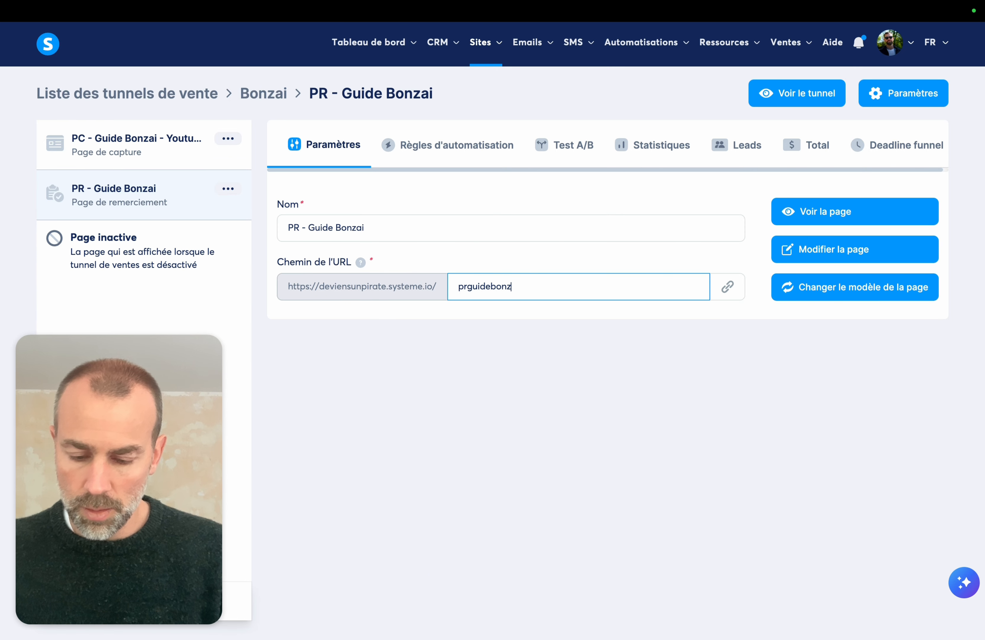
type("ai")
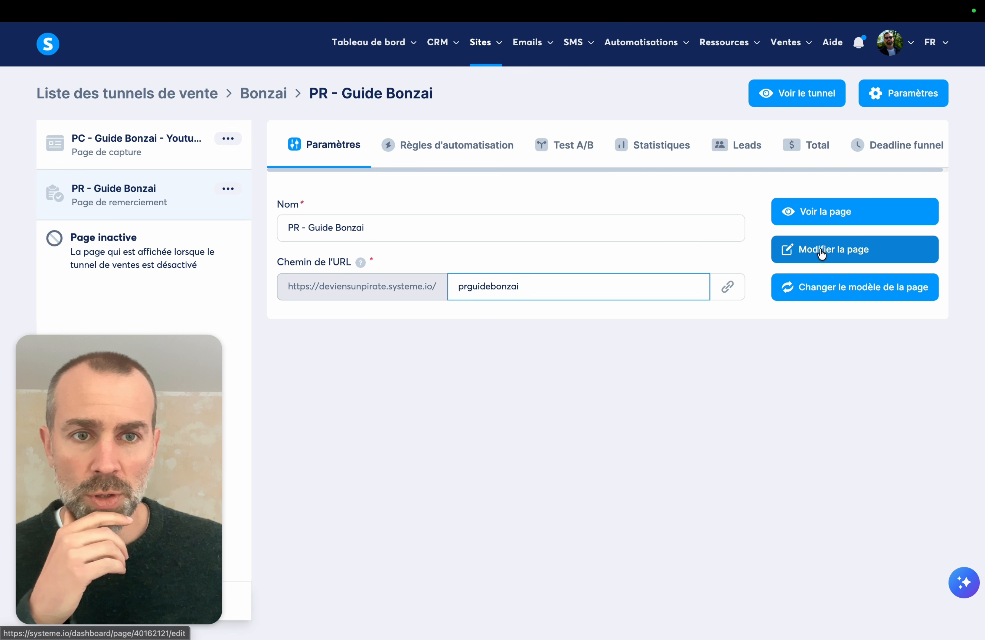
Open the thank-you page for editing and delete its navigation menu and the header row with the logo
left_click(821, 253)
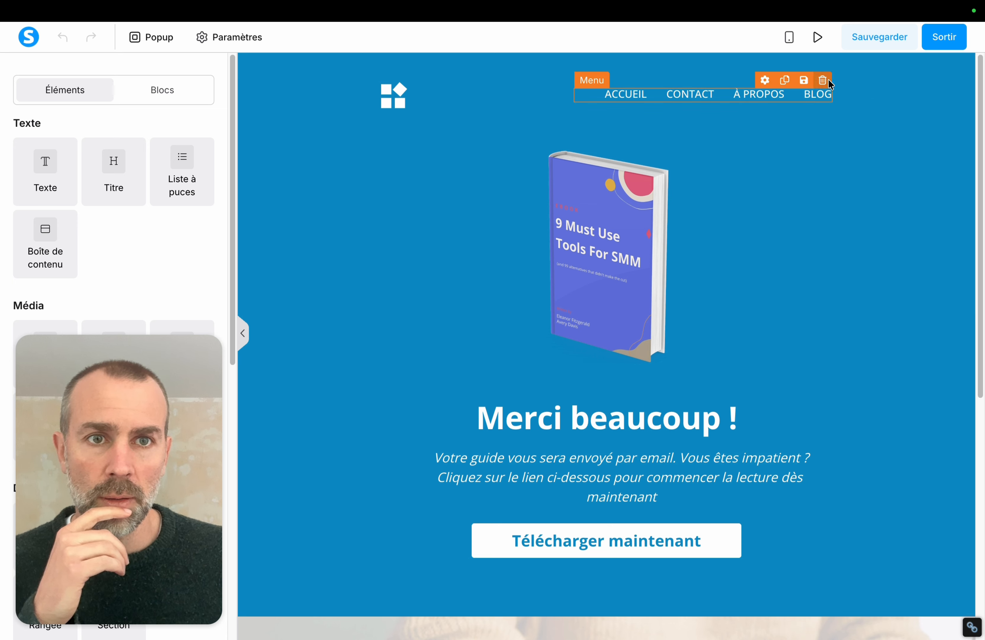
left_click(823, 80)
left_click(598, 189)
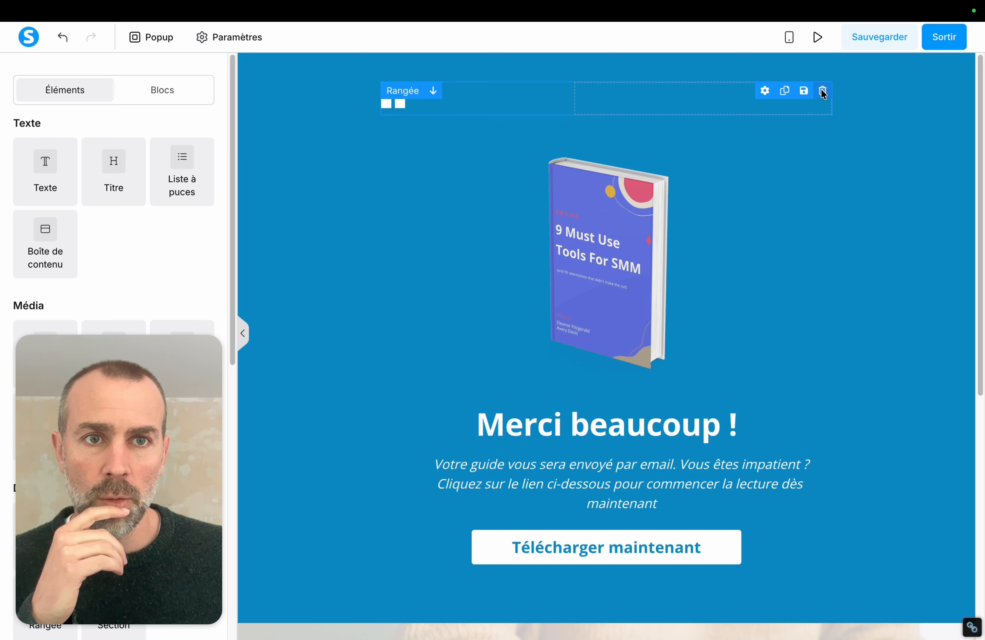
left_click(823, 90)
left_click(604, 192)
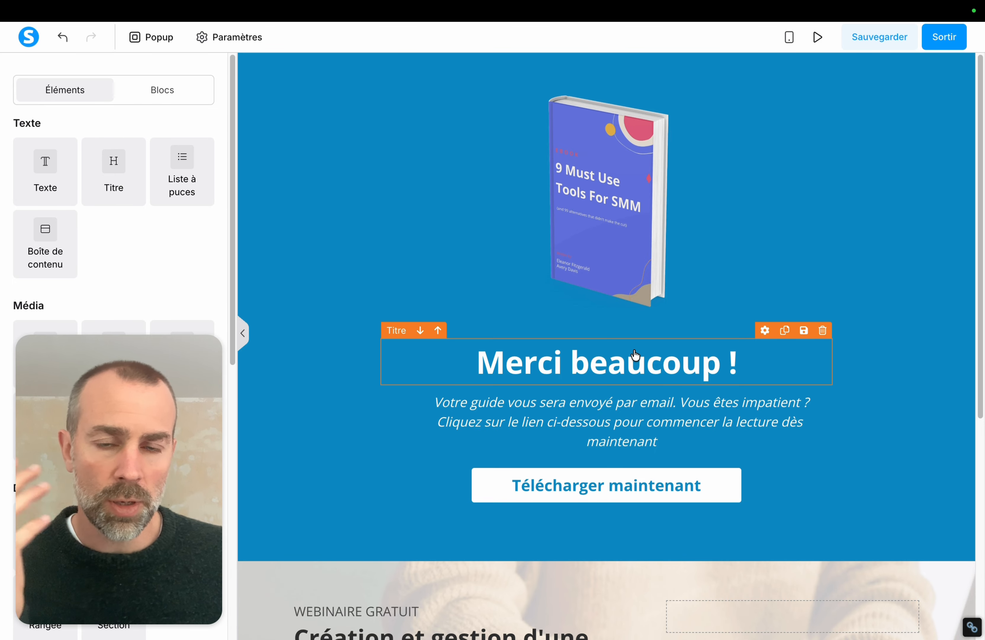
Delete the free webinar section and the dark footer section below the download button
scroll(843, 488, "down", 4)
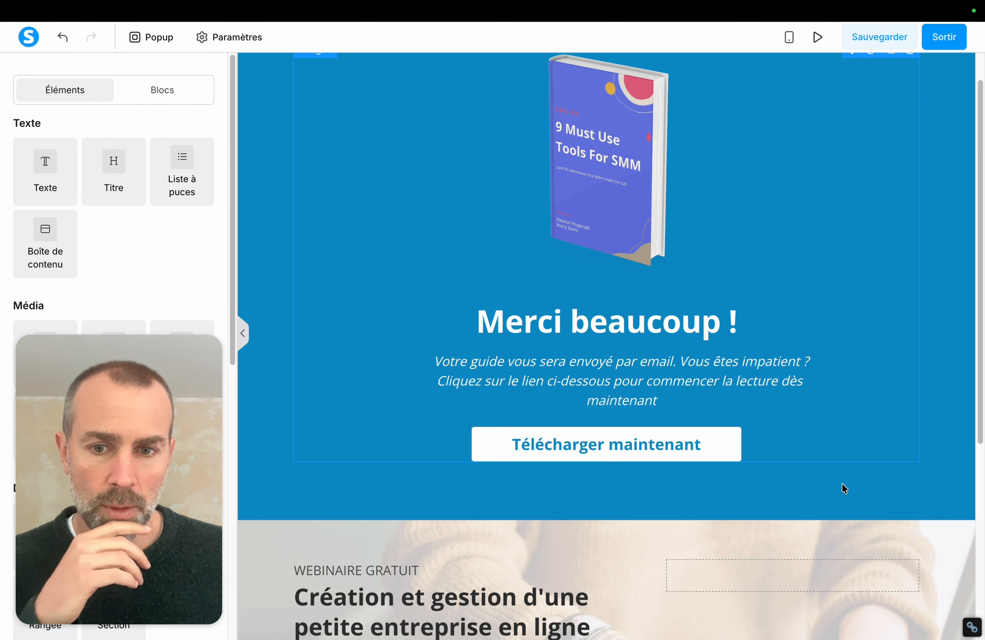
left_click(966, 390)
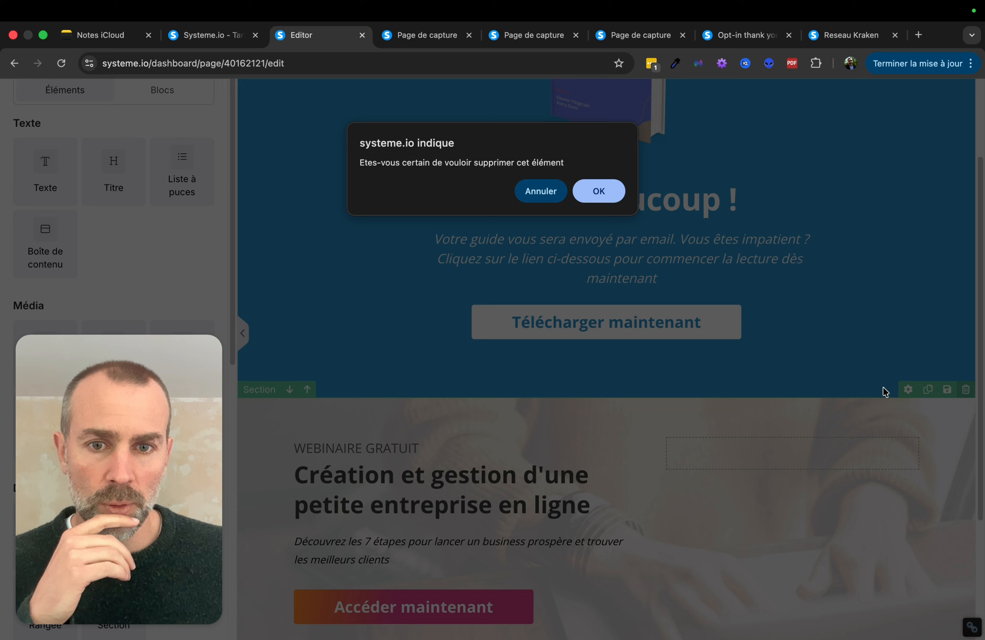
left_click(599, 191)
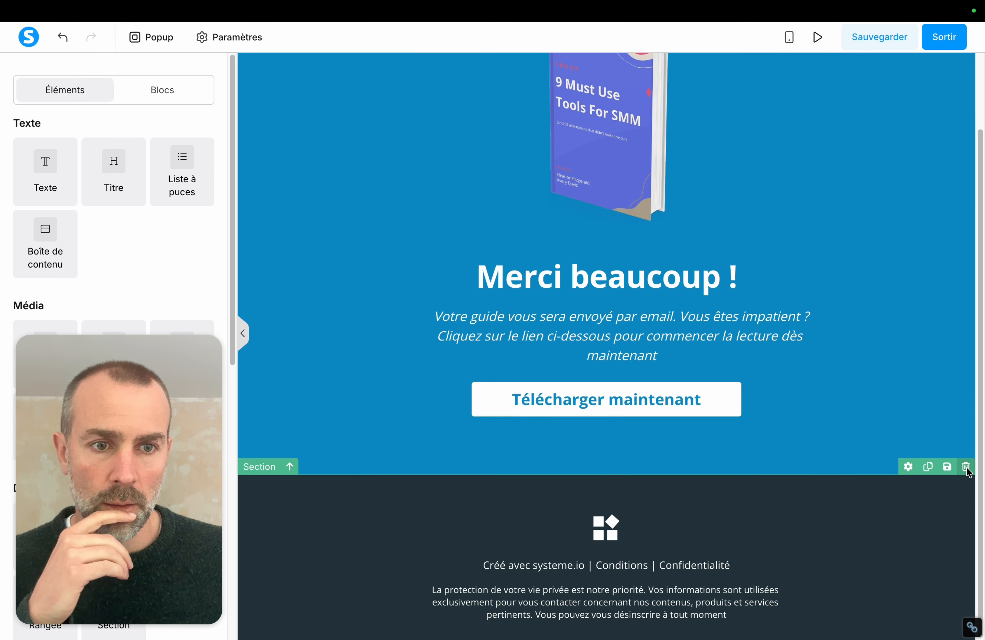
left_click(966, 466)
left_click(602, 201)
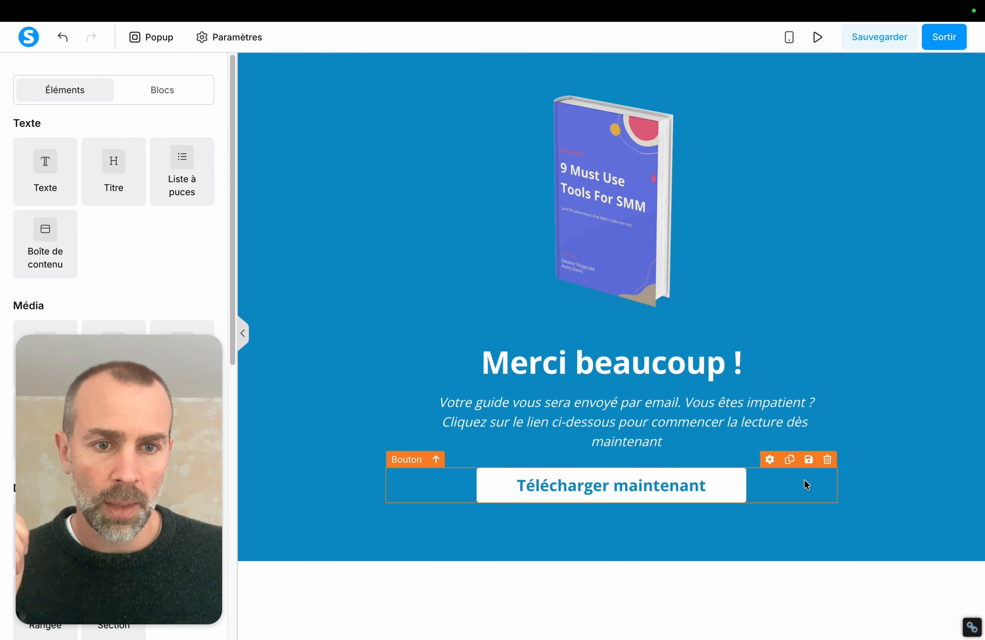
Delete the "Télécharger maintenant" button and insert "vient de vous être envoyé par email" after "Votre guide" in the text below the title
left_click(826, 460)
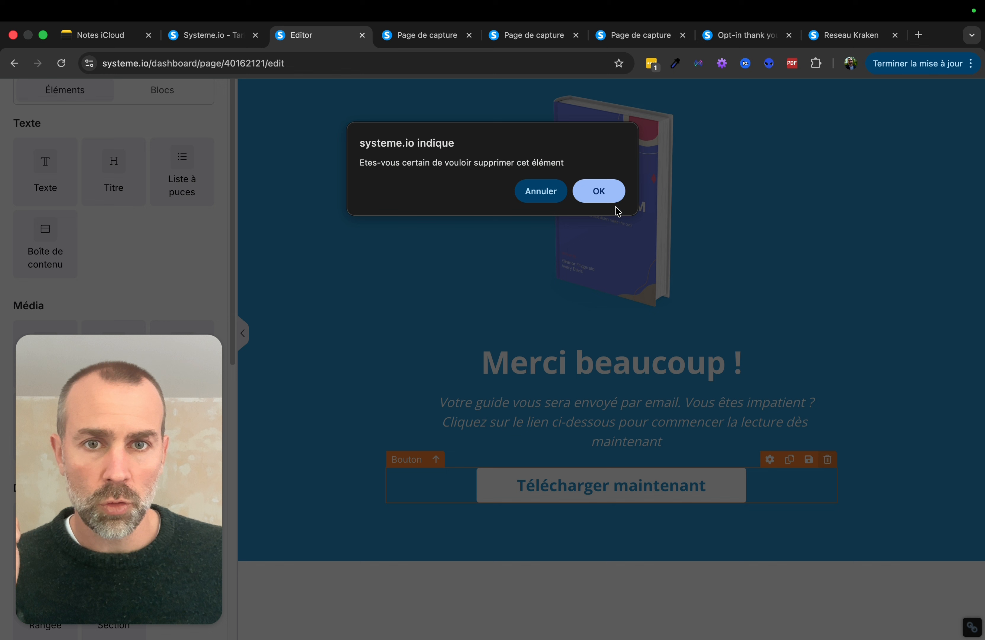
left_click(601, 192)
double_click(611, 407)
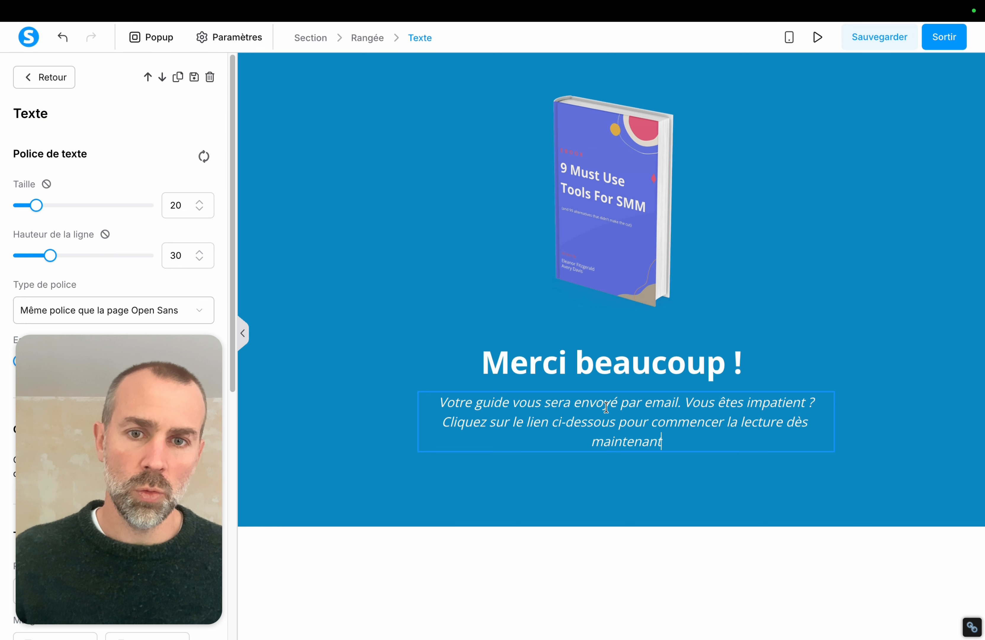
left_click(627, 411)
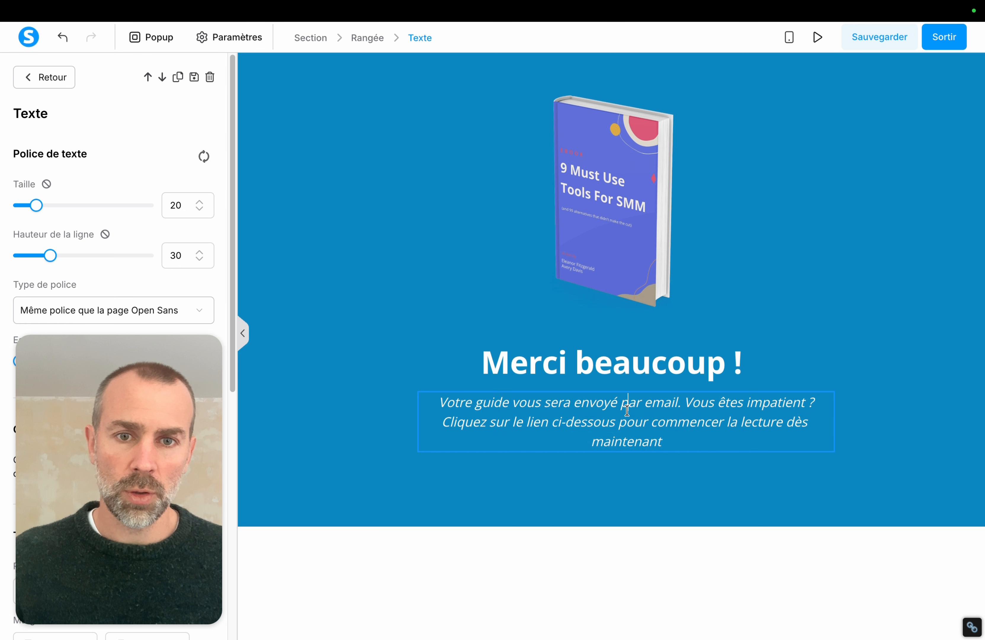
double_click(522, 405)
type("vient de vous")
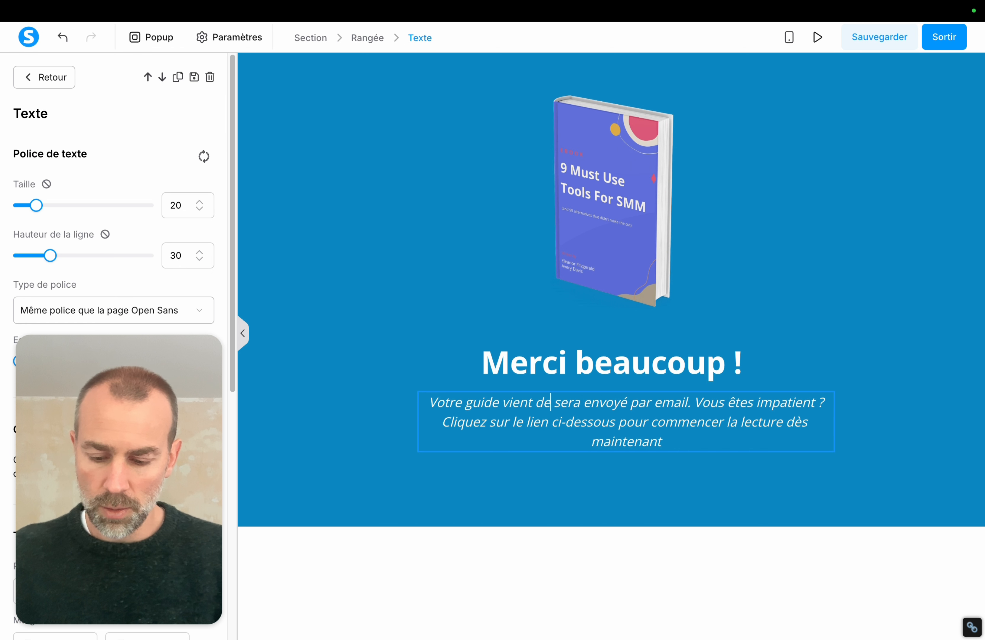
type(" être envo")
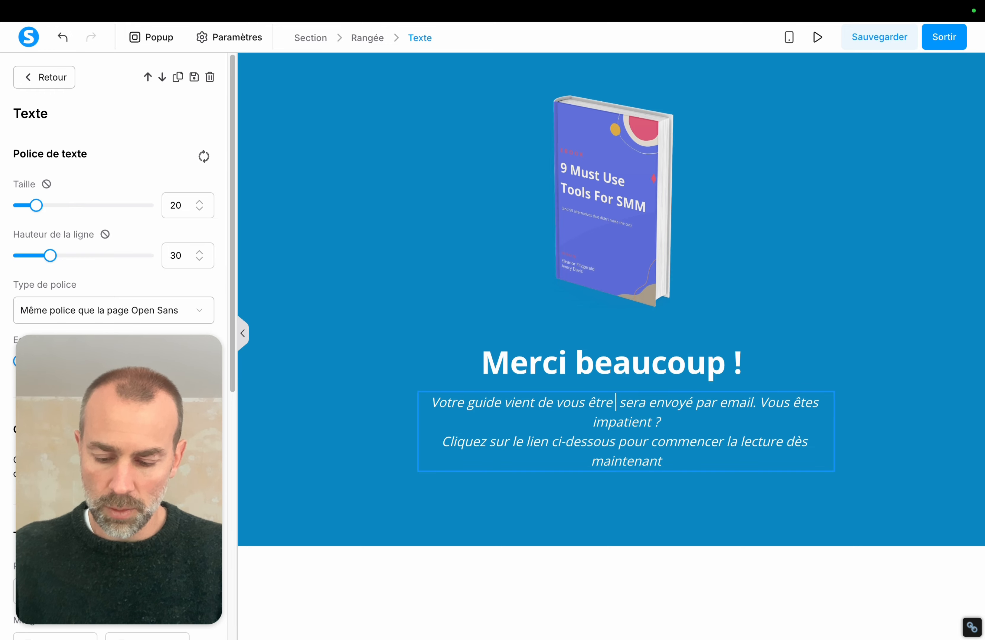
type("yé par email")
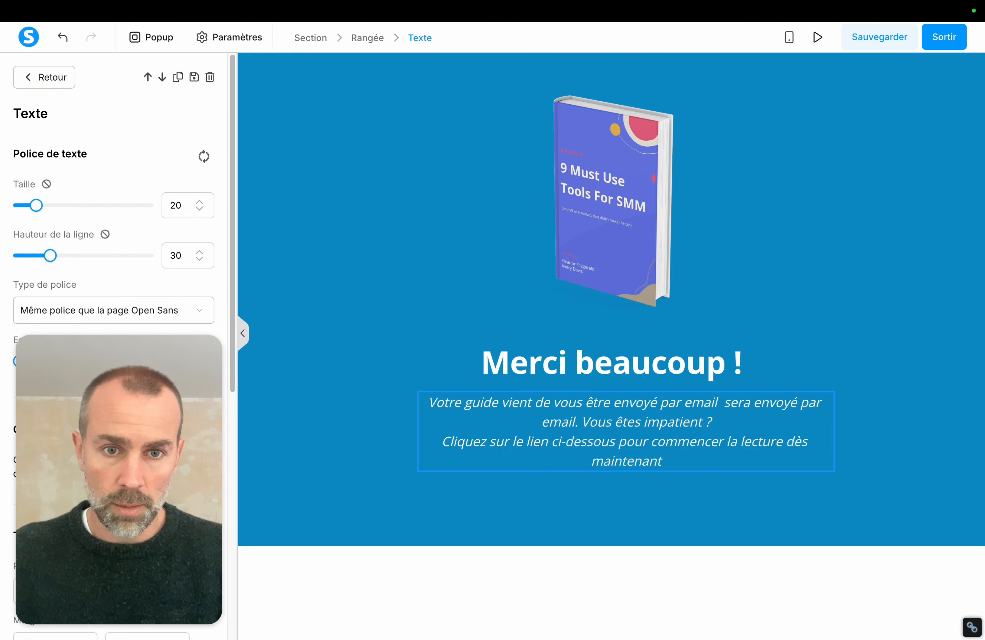
Continue the inserted sentence with intitulé "NOM DE LEMAIL" after the word email
key("BackSpace")
key("BackSpace")
key("BackSpace")
key("BackSpace")
type("ail in")
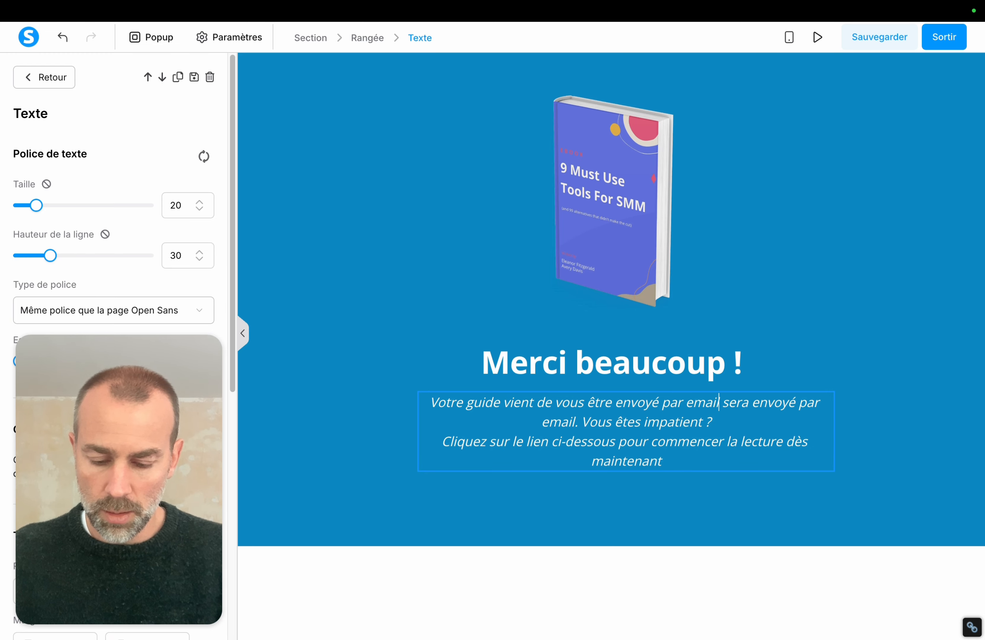
type("tiu")
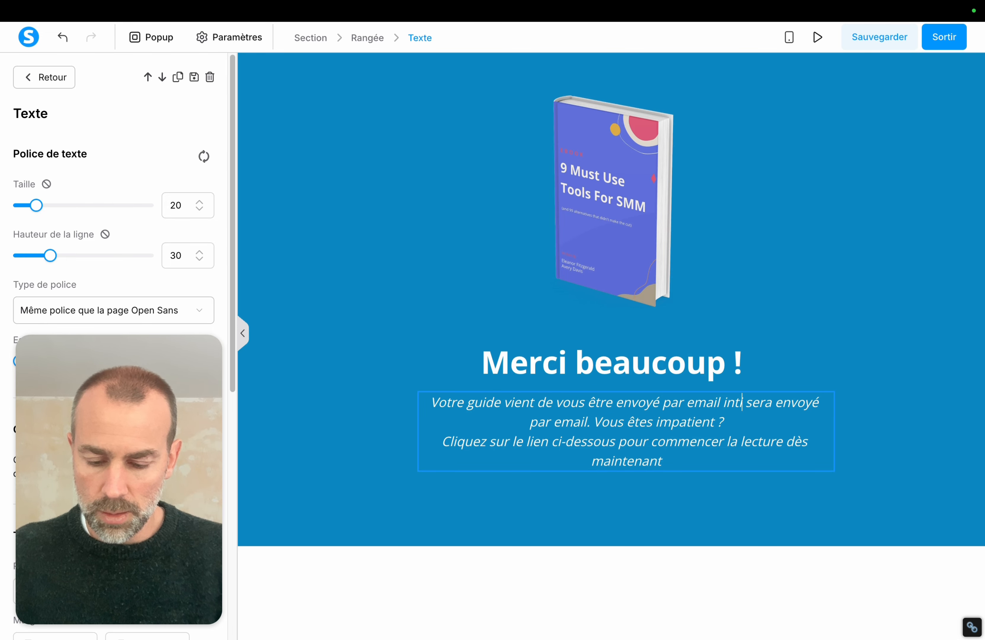
key("BackSpace")
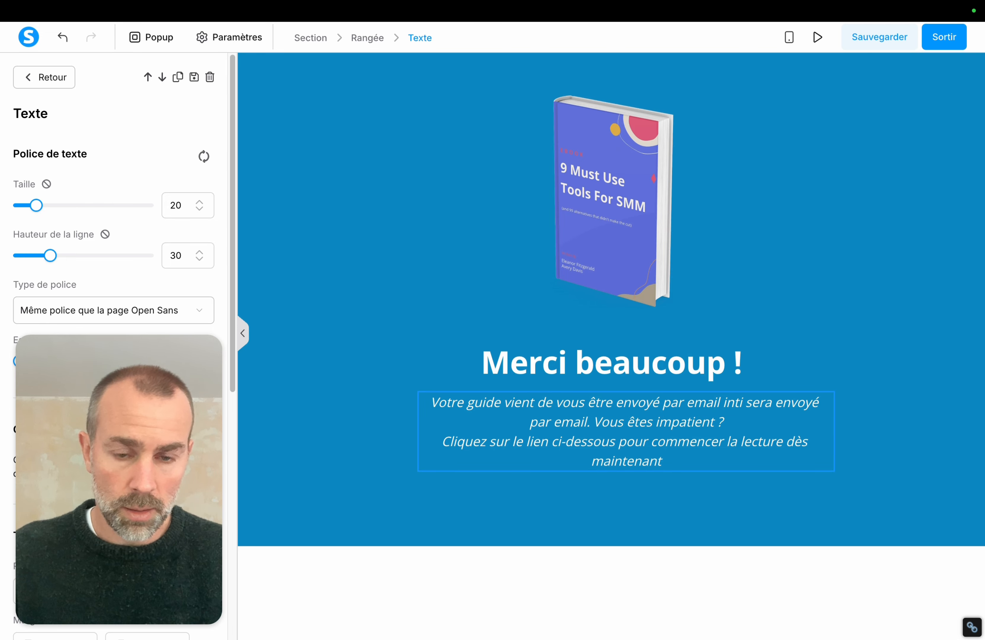
type("tulé \"")
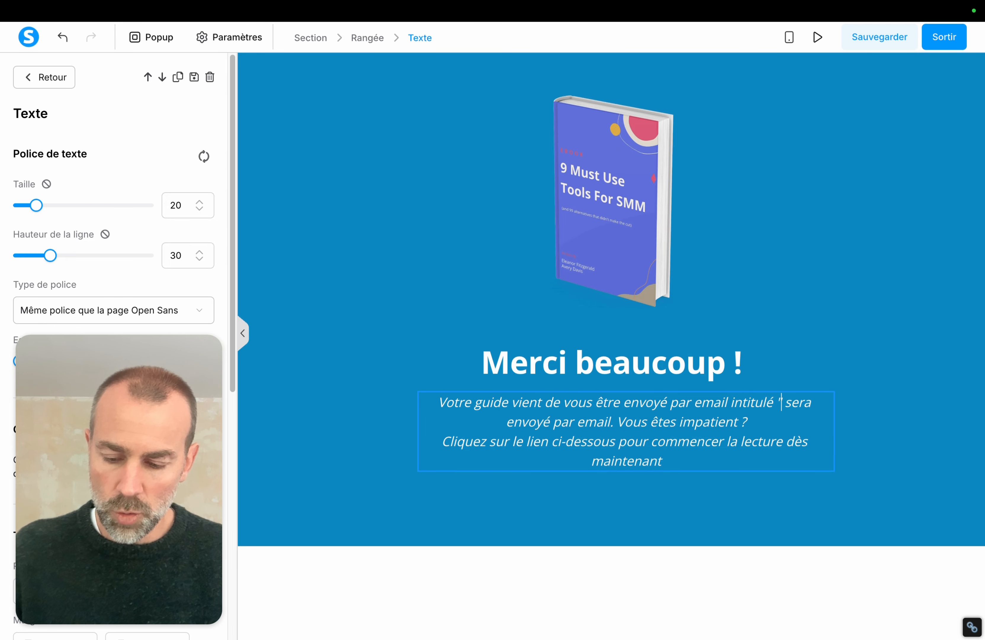
type("NOM DE")
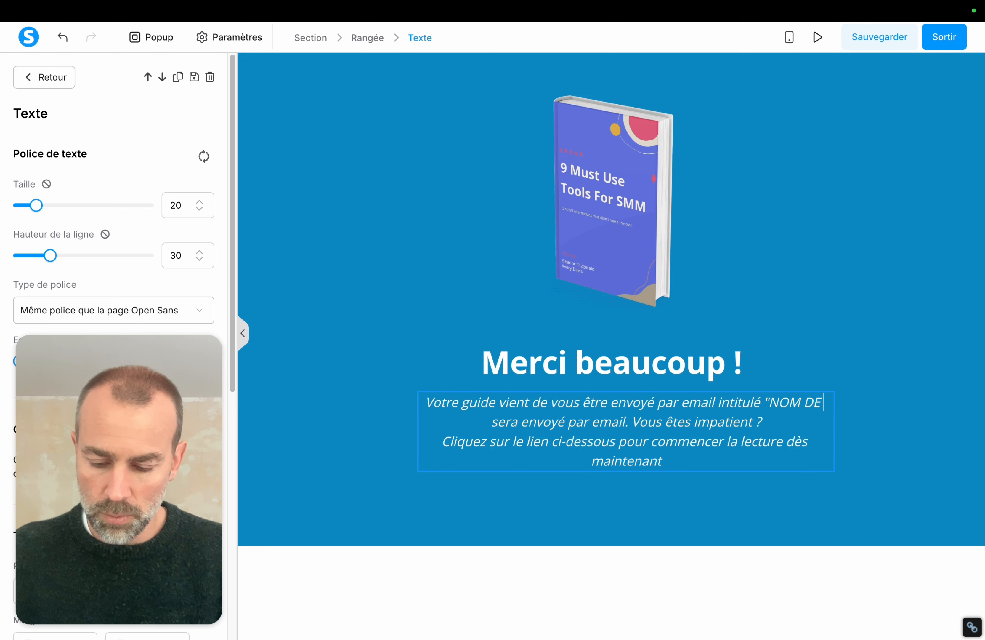
type(" LEMAIL")
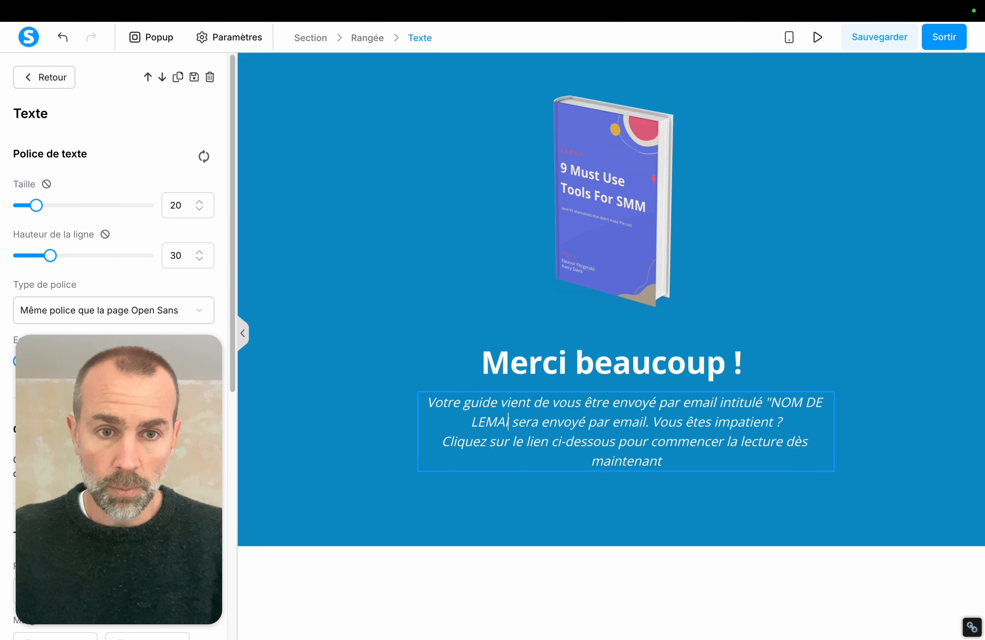
type("\"")
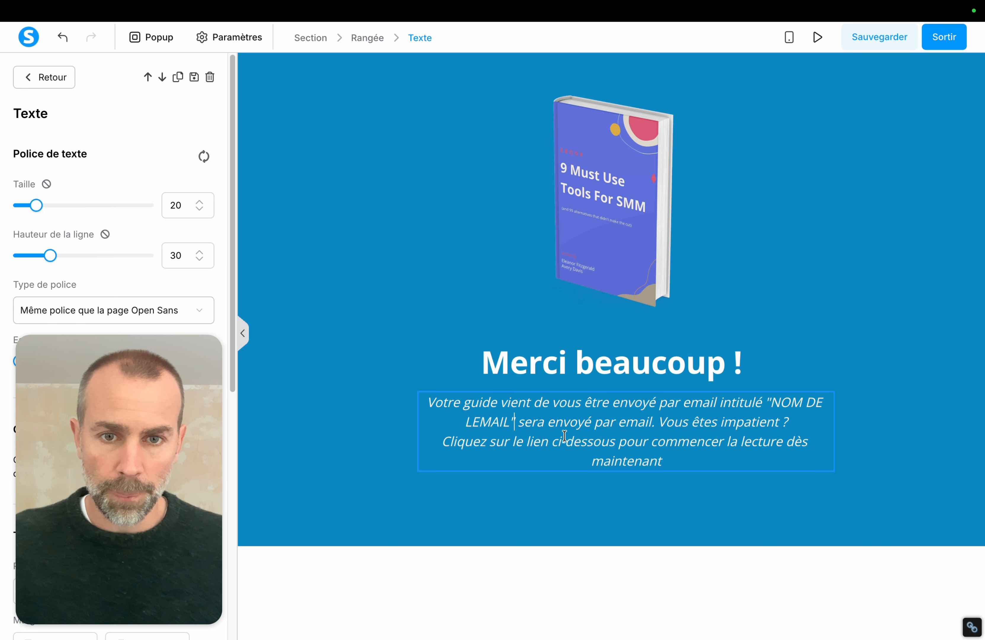
Delete the remaining original wording after the email title and correct LEMAIL to L'EMAIL
left_click_drag(517, 421, 696, 458)
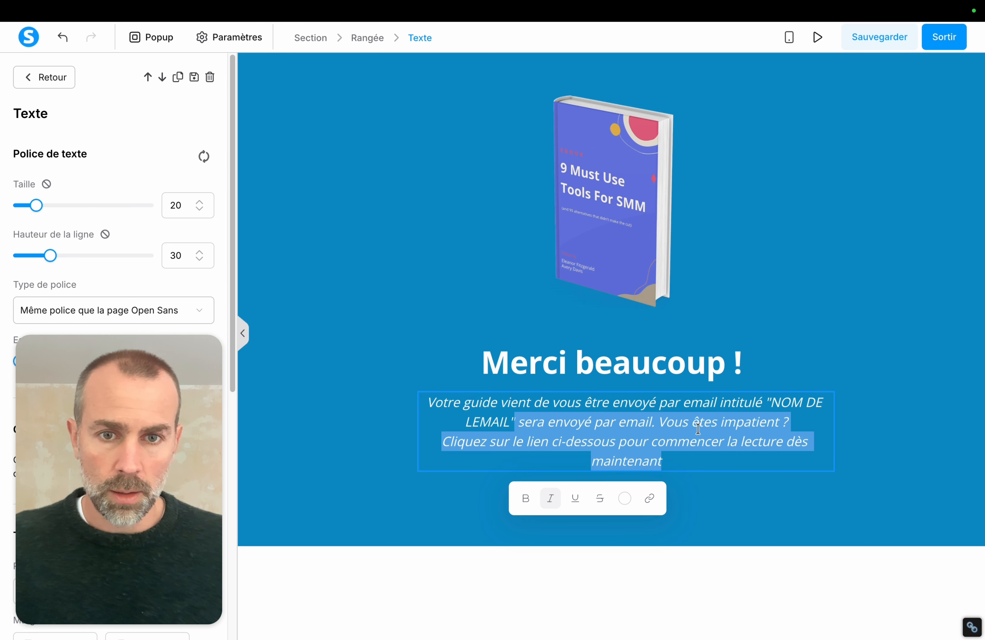
key("BackSpace")
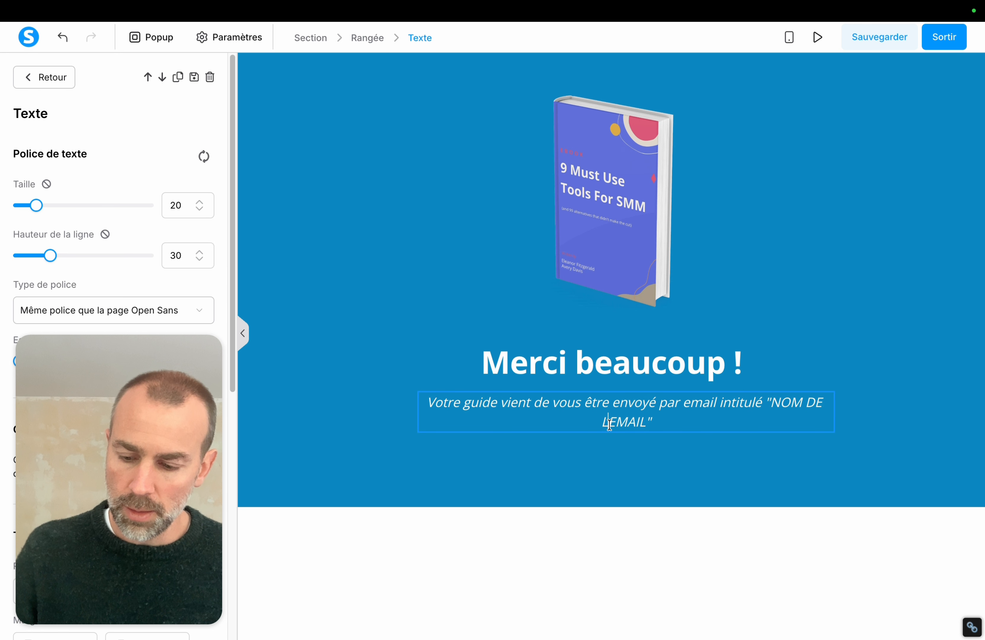
type("'")
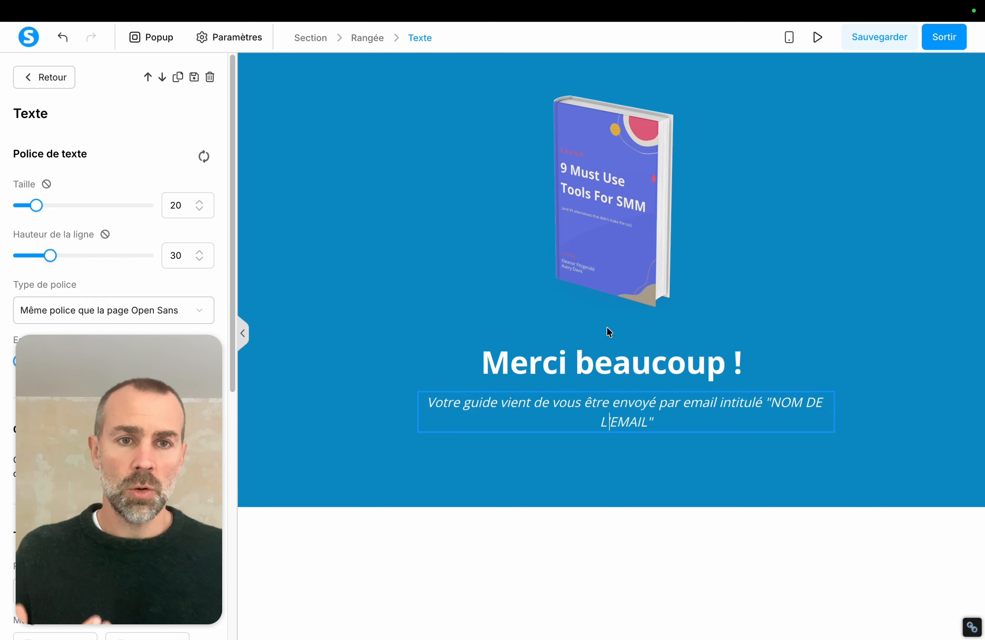
left_click(596, 545)
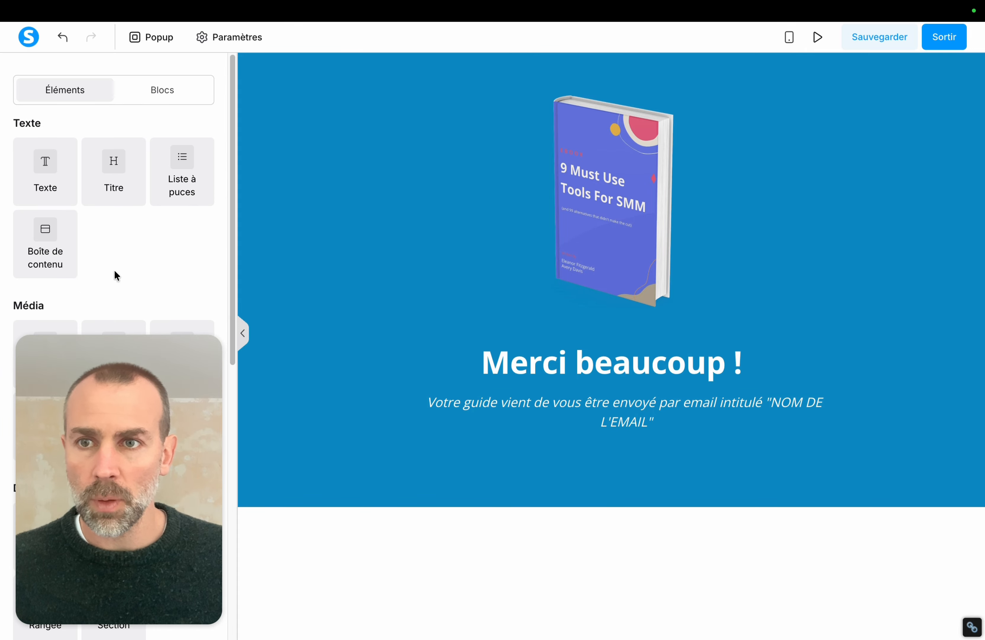
Try to add a new section below the blue thank-you section
left_click_drag(114, 444, 860, 290)
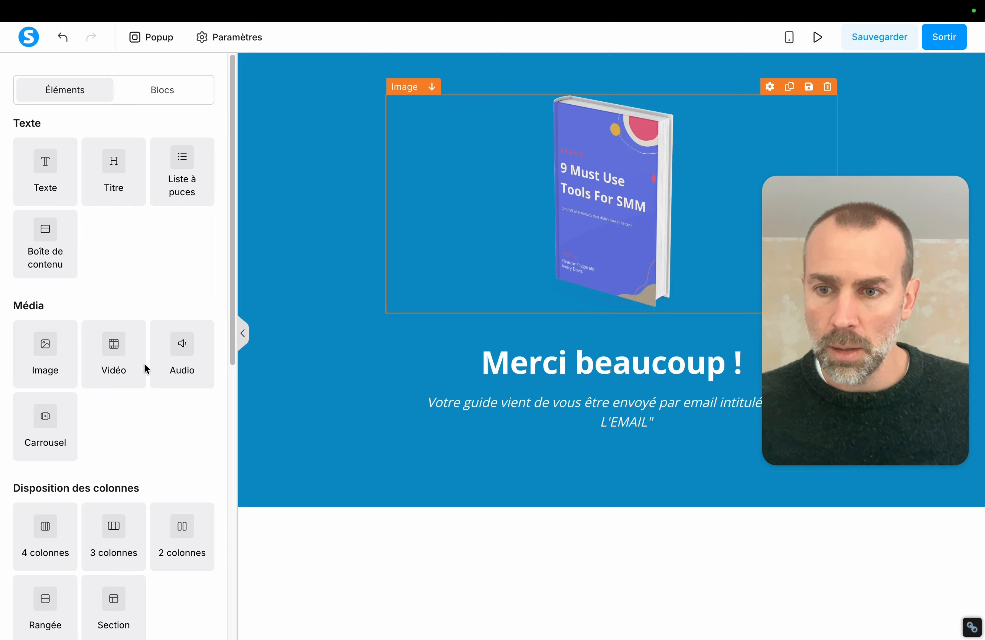
scroll(159, 431, "down", 4)
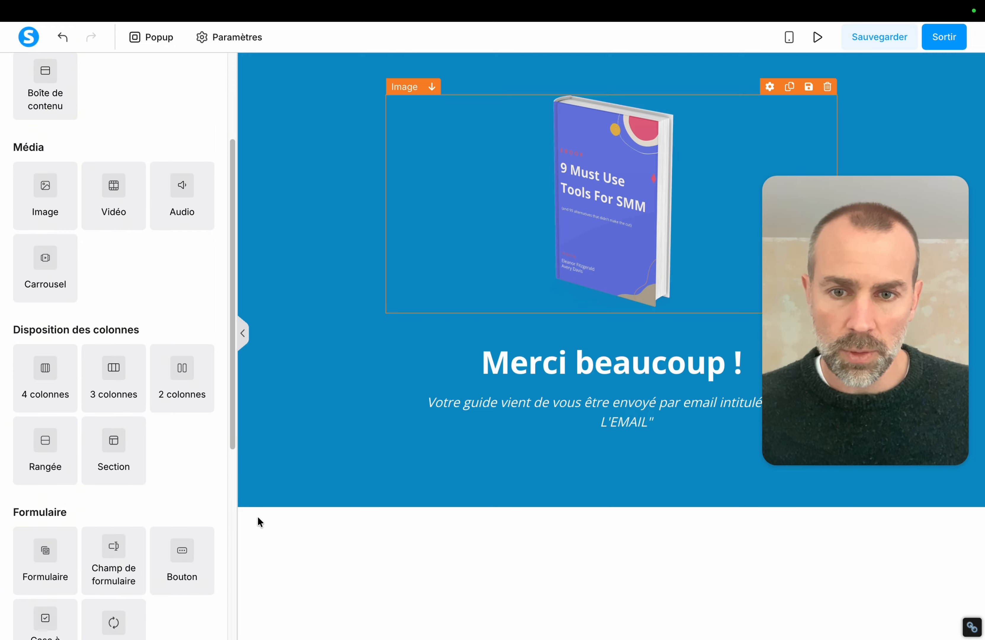
left_click_drag(119, 444, 370, 528)
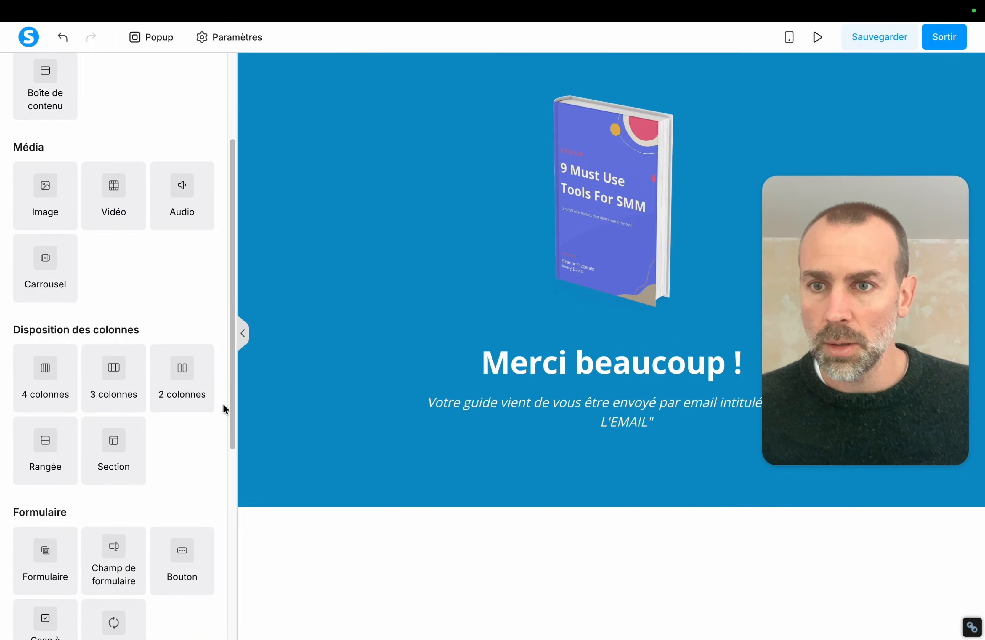
scroll(118, 344, "up", 4)
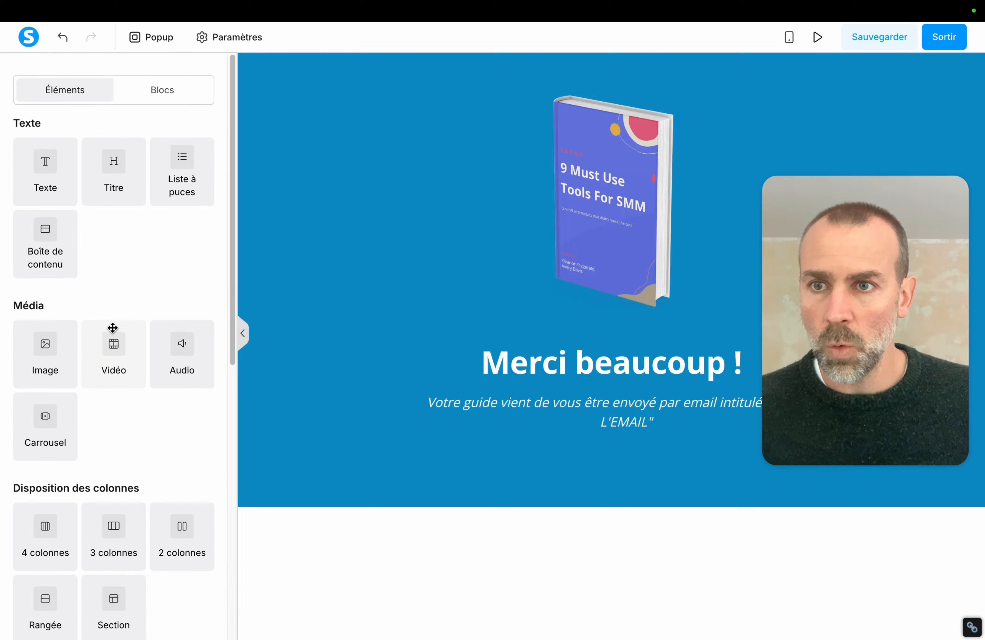
Add a text element below the thank-you message and duplicate the whole blue section
left_click_drag(50, 164, 438, 513)
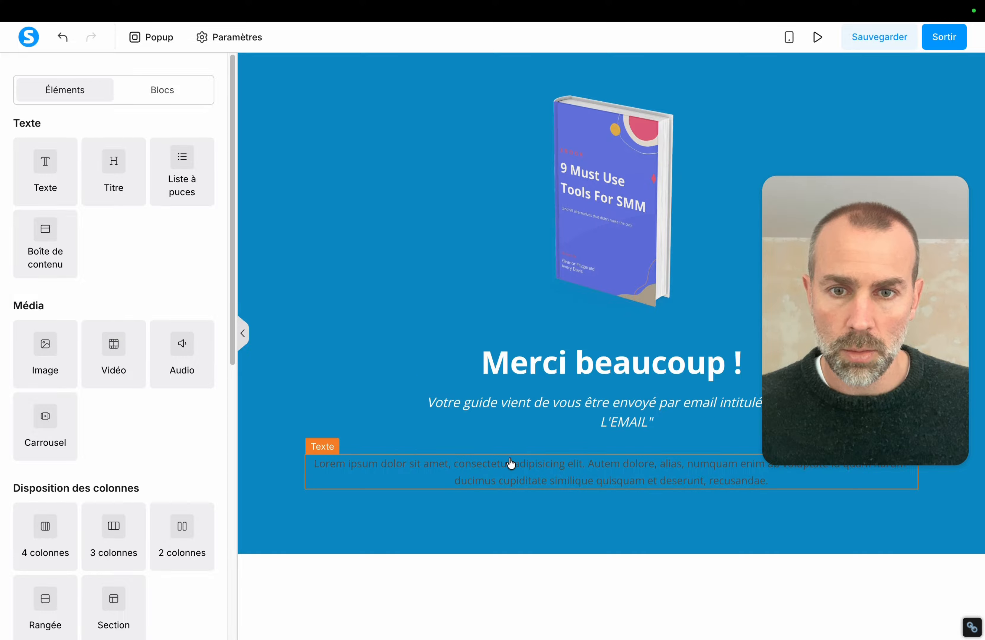
left_click_drag(510, 464, 447, 446)
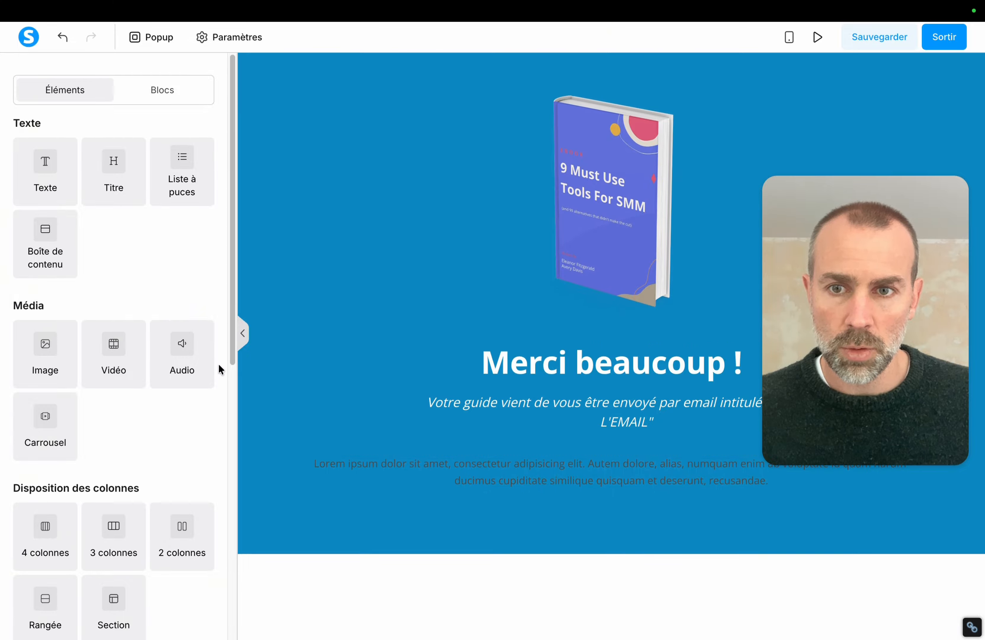
left_click(938, 61)
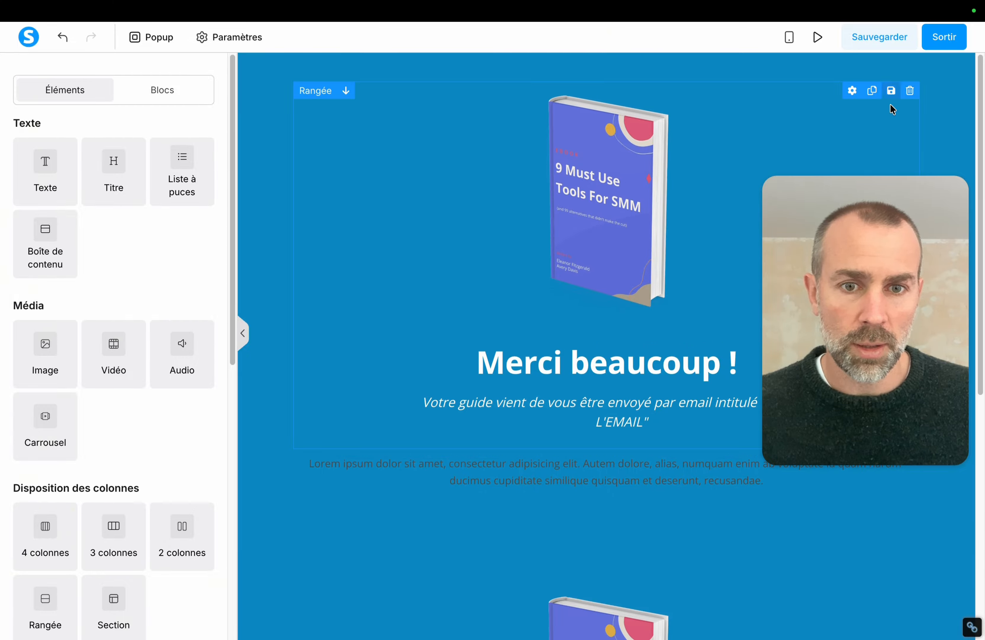
Delete the Lorem ipsum text element from the original upper section
left_click_drag(854, 286, 860, 146)
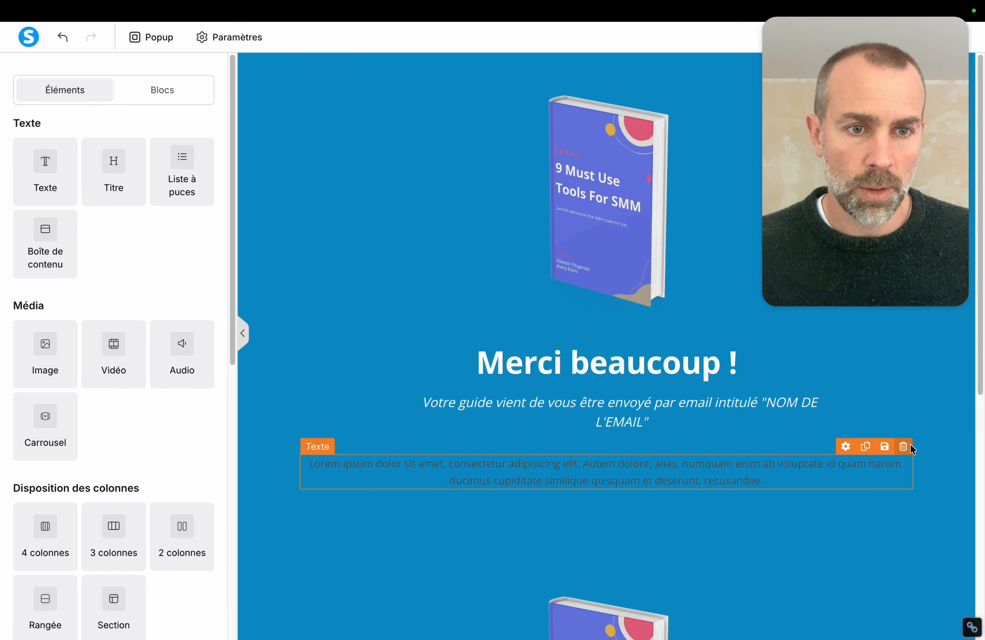
left_click(906, 442)
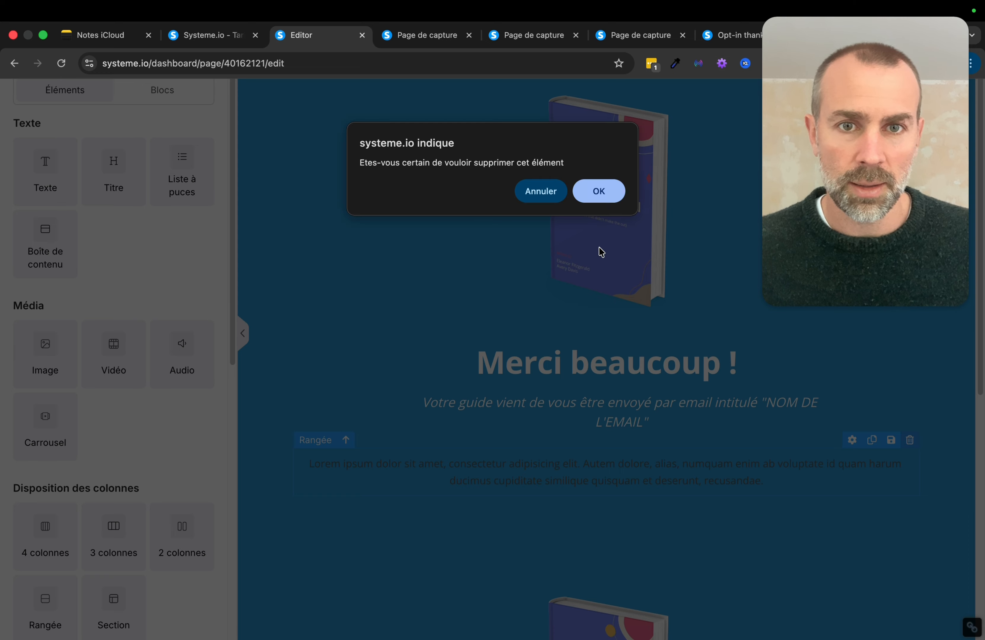
left_click(602, 194)
Try the saved f8f1f1 colour at 0% opacity as the upper section's background and undo the change
left_click(268, 443)
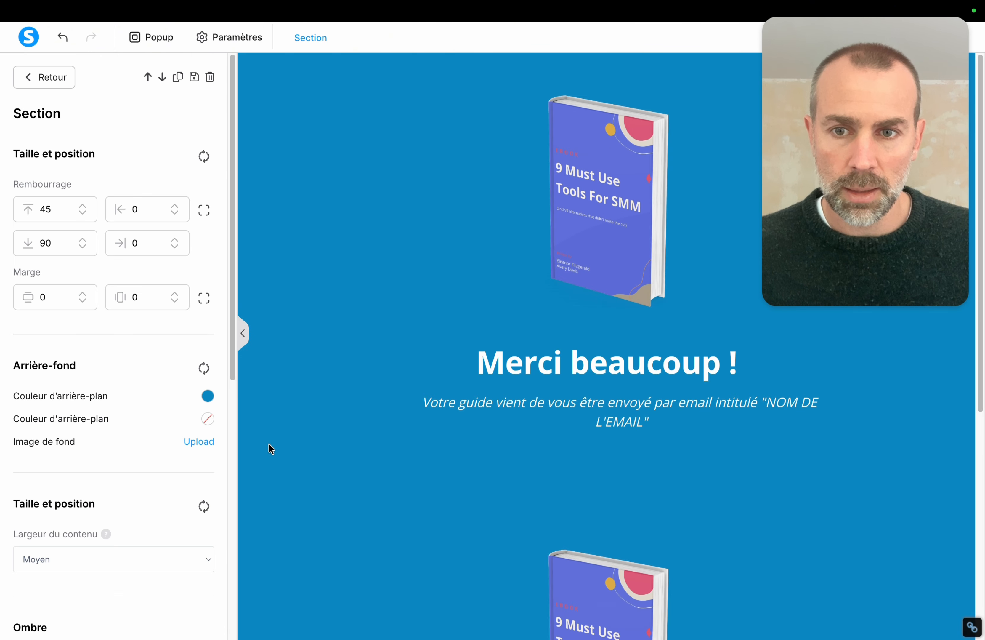
left_click(209, 397)
left_click(176, 489)
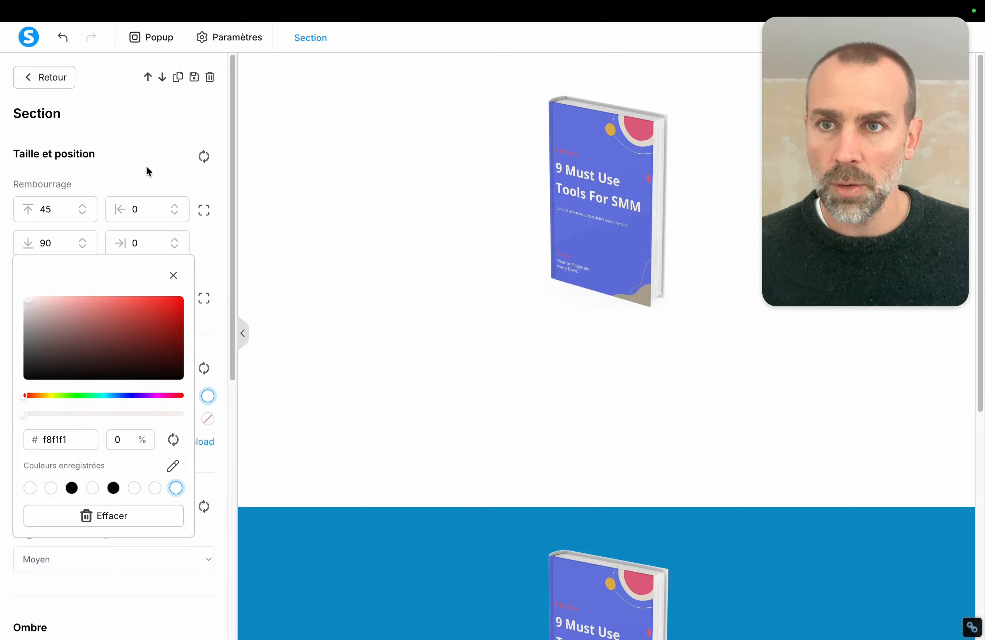
left_click(63, 37)
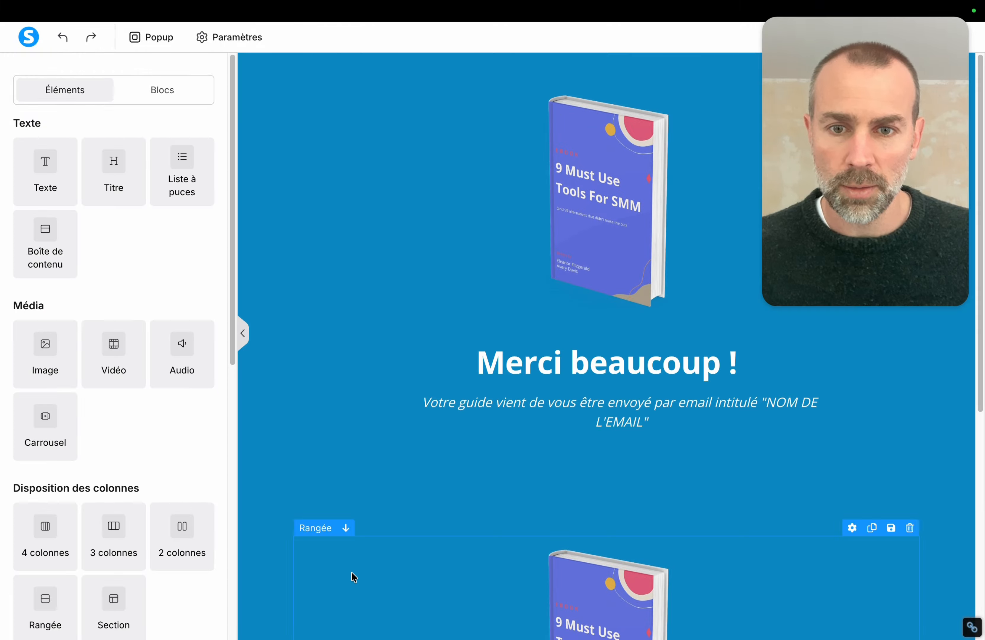
Set the duplicated lower section's background to the saved colour f8f1f1 at 0% opacity
left_click(249, 563)
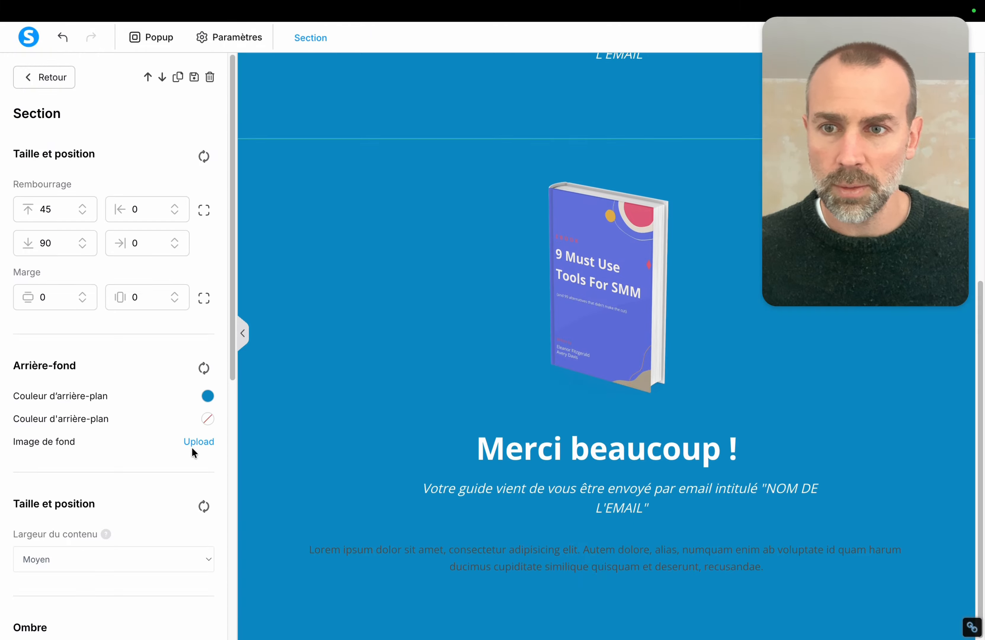
left_click(207, 396)
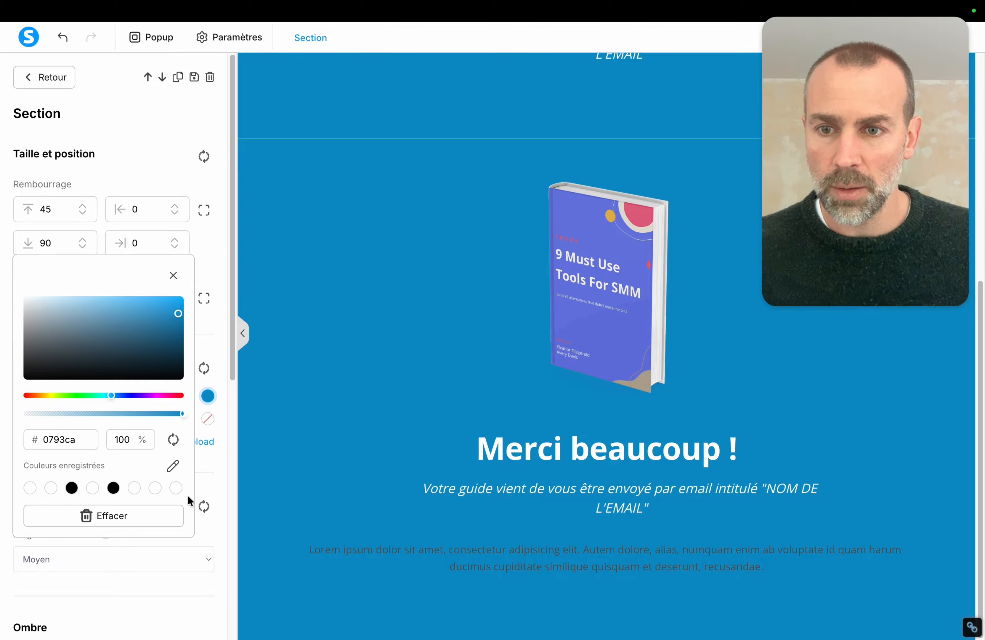
left_click(176, 488)
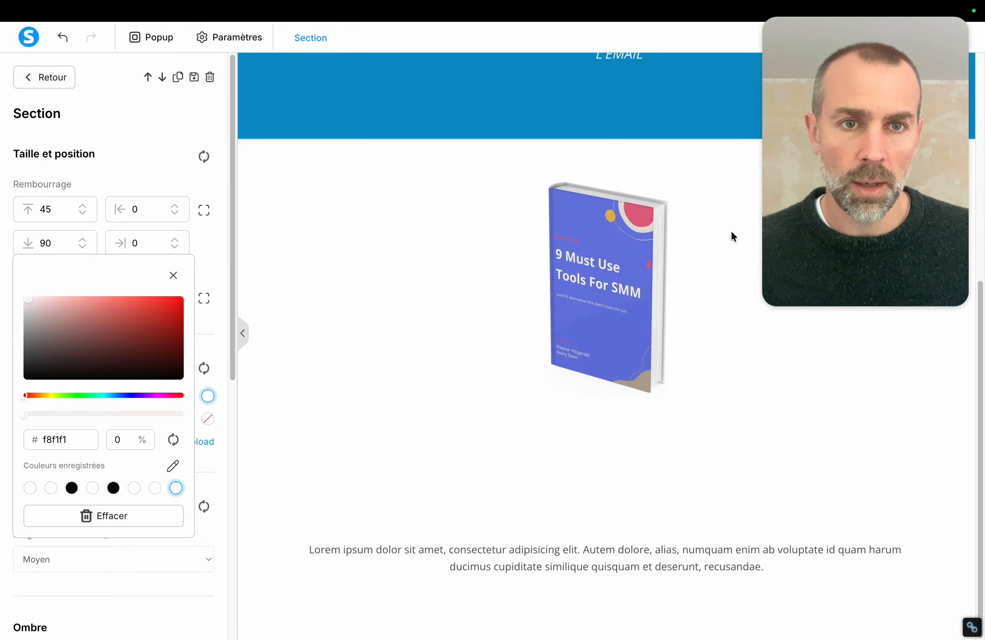
Delete the row containing the book image from the lower white section
left_click_drag(831, 160, 866, 475)
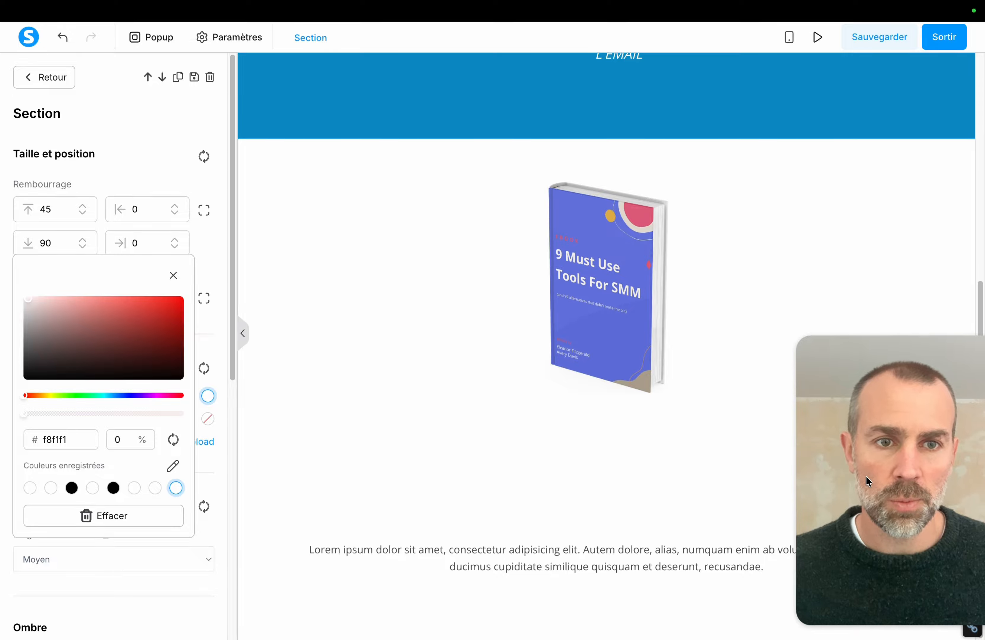
left_click(606, 298)
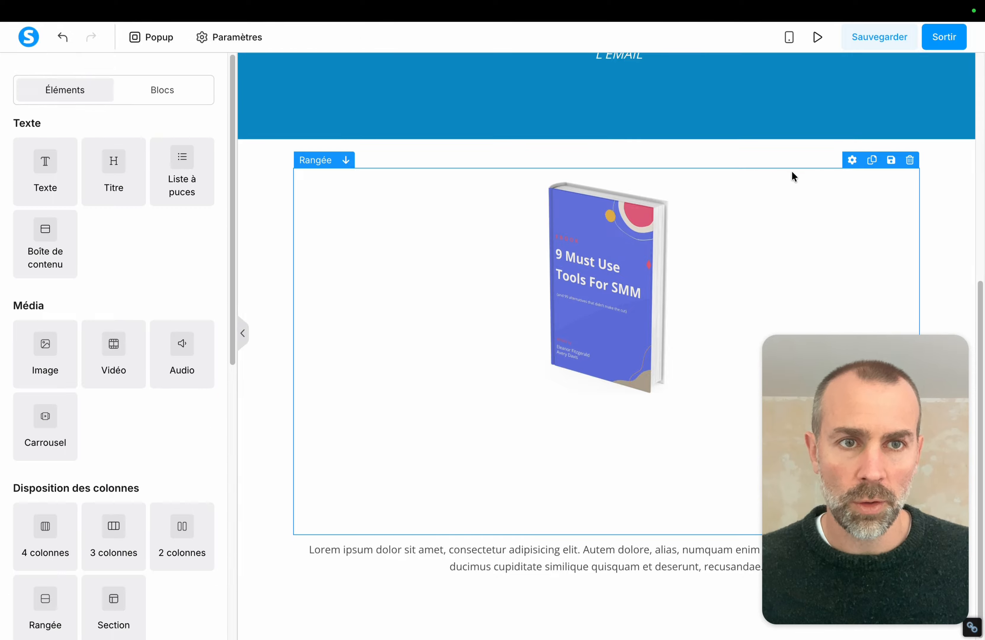
left_click(910, 159)
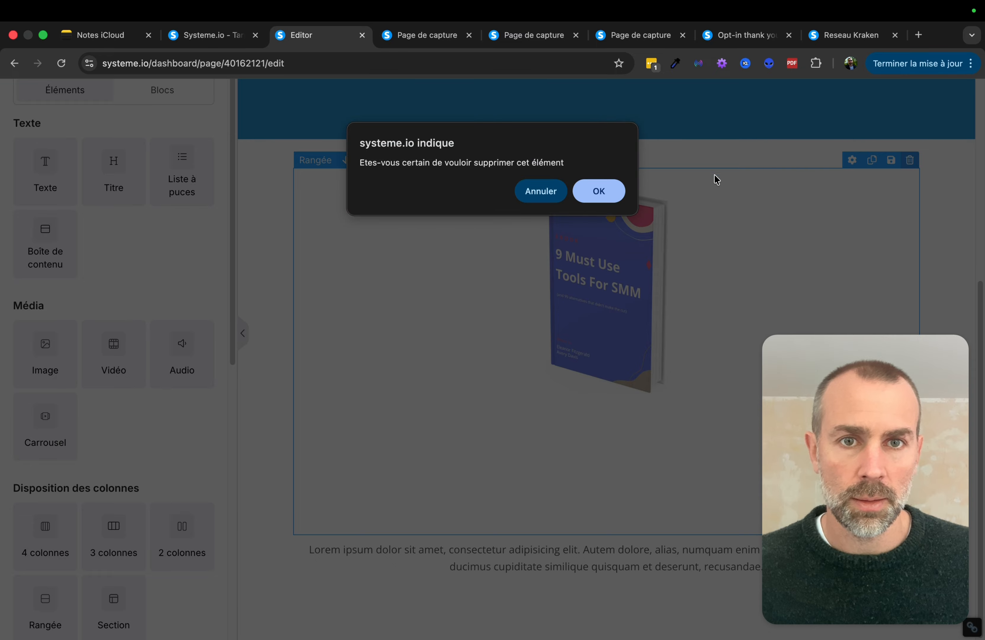
left_click(602, 190)
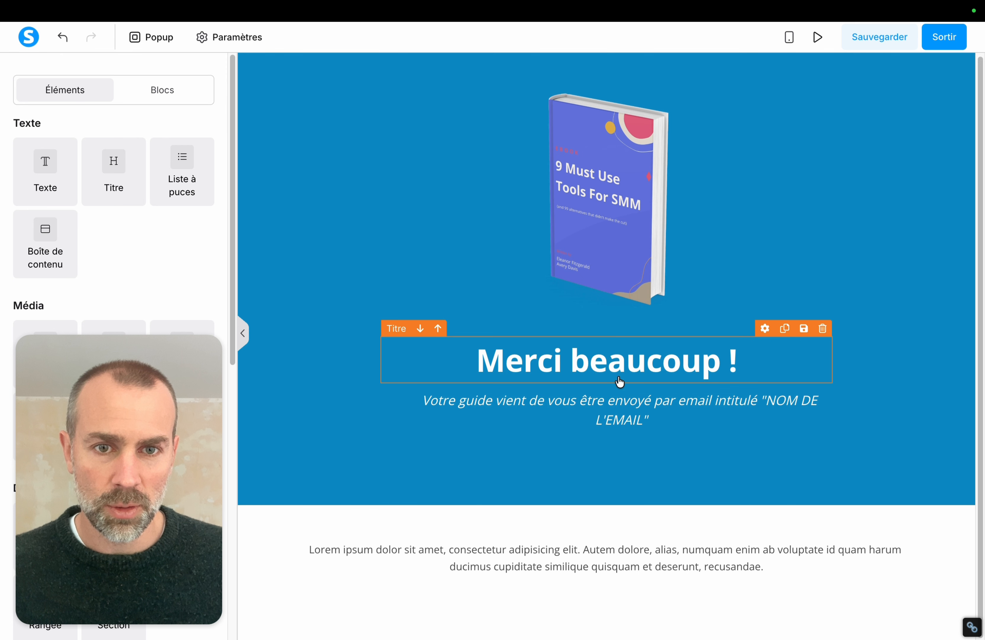
Duplicate the "Merci beaucoup !" title and move the copy into the lower section above the Lorem ipsum text
left_click(785, 328)
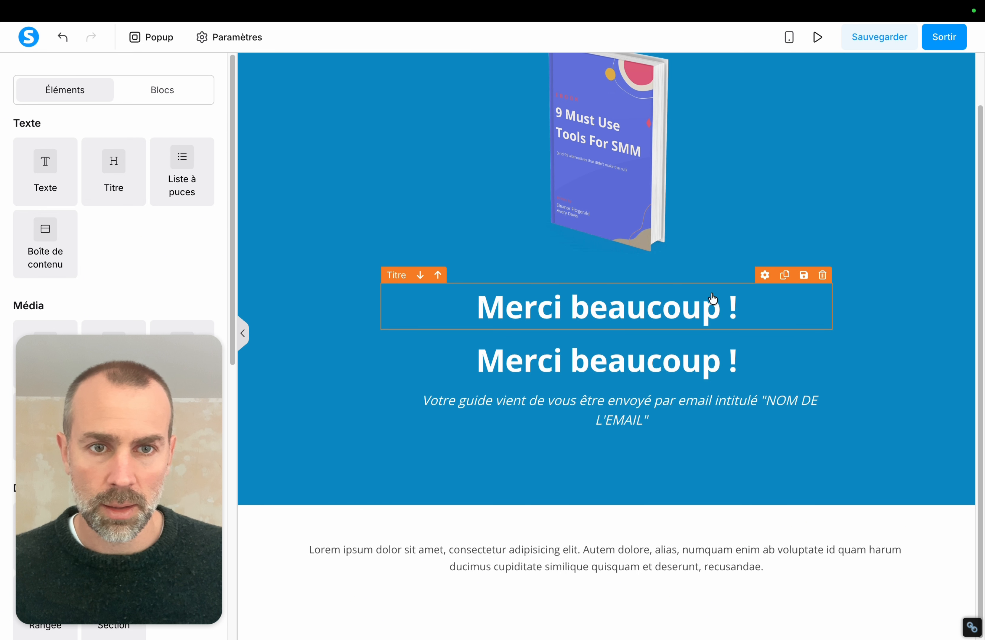
left_click_drag(764, 274, 630, 536)
left_click(605, 508)
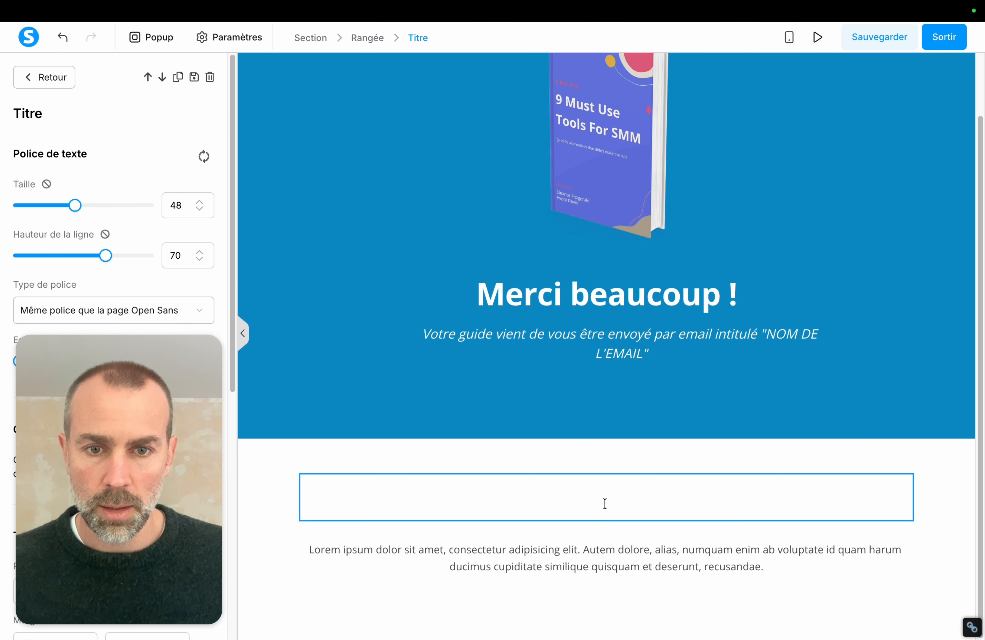
Set the text colour of the copied "Merci beaucoup !" title in the lower section to the saved black
triple_click(596, 500)
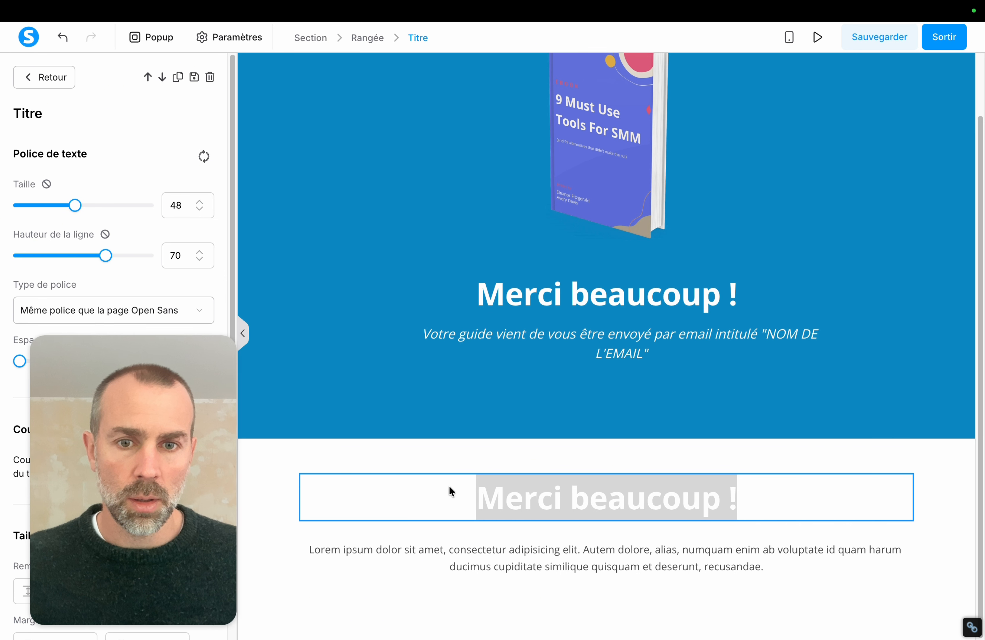
key("BackSpace")
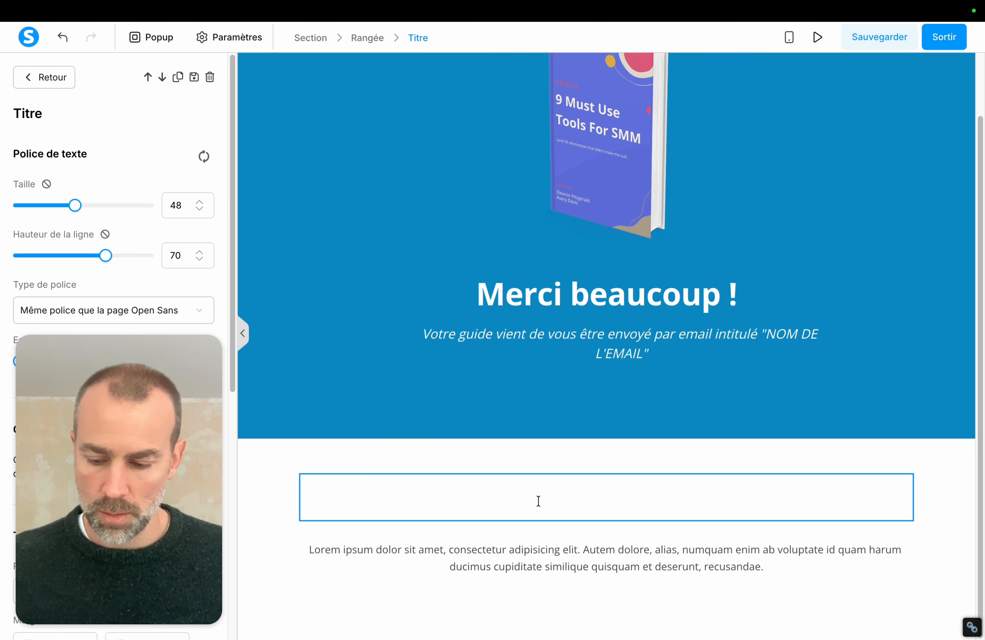
key("super+z")
left_click(718, 548)
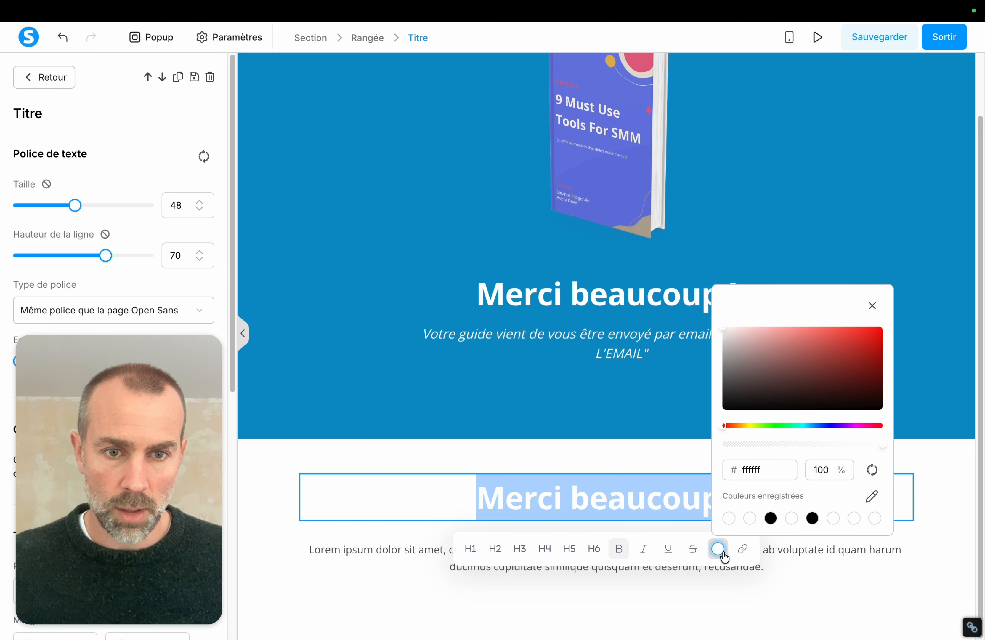
left_click(771, 518)
left_click(623, 498)
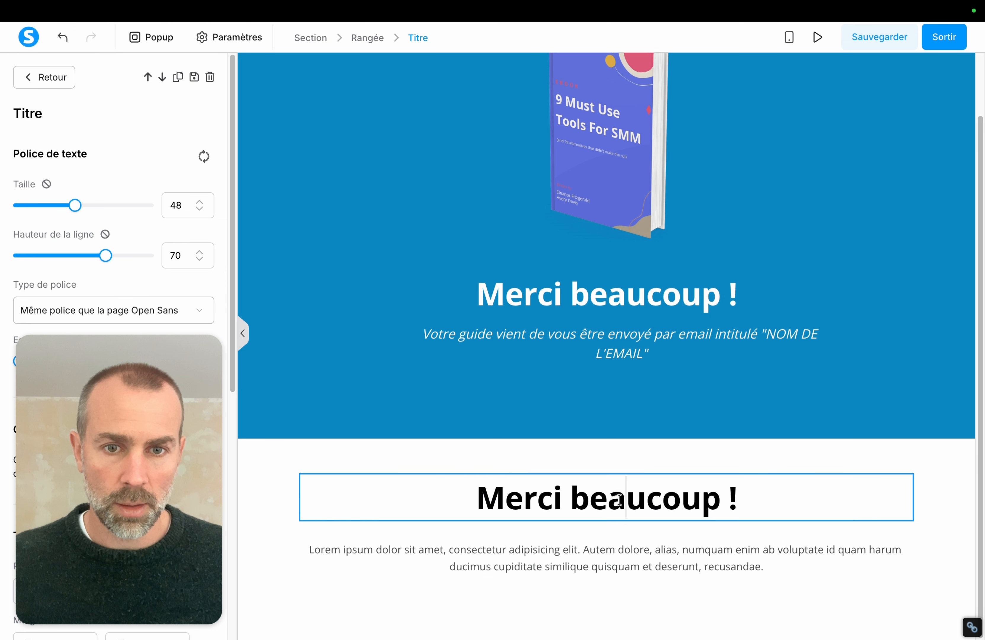
Replace the lower section's title text with "One Time Offer"
left_click_drag(464, 500, 747, 507)
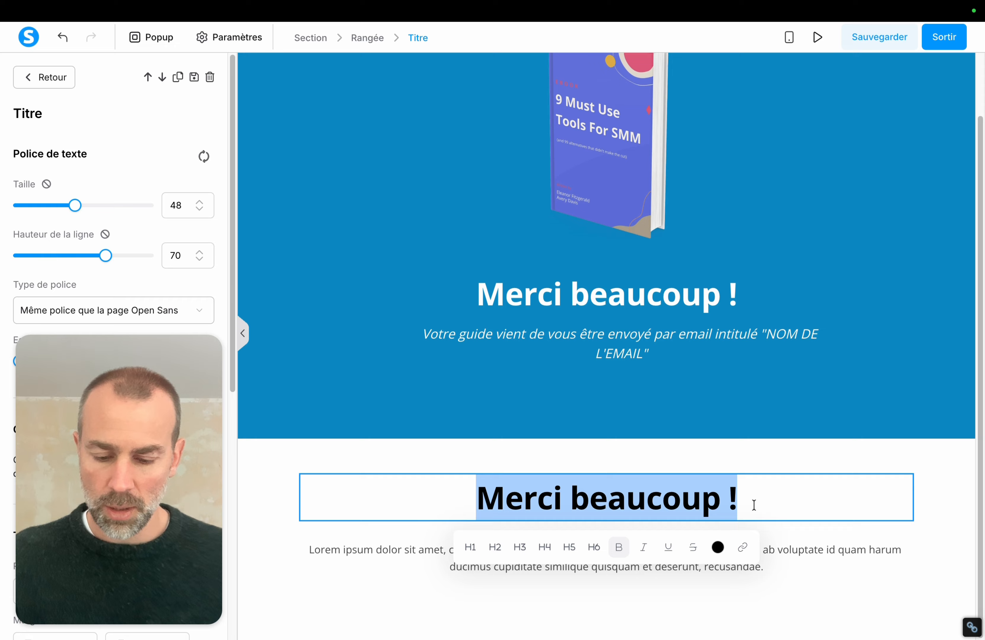
type("Ont")
key("BackSpace")
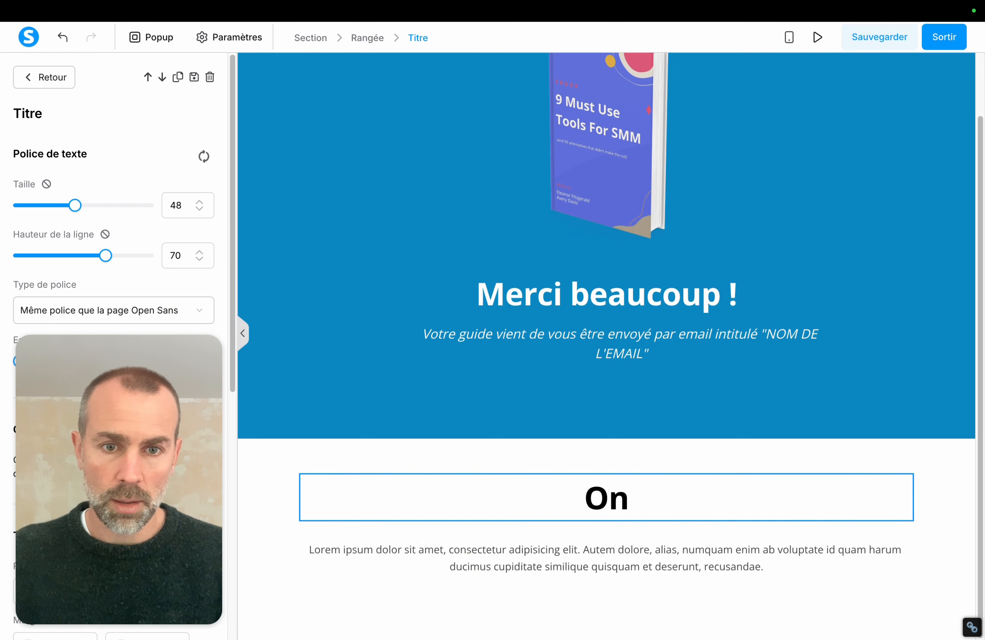
type("e Time Offer")
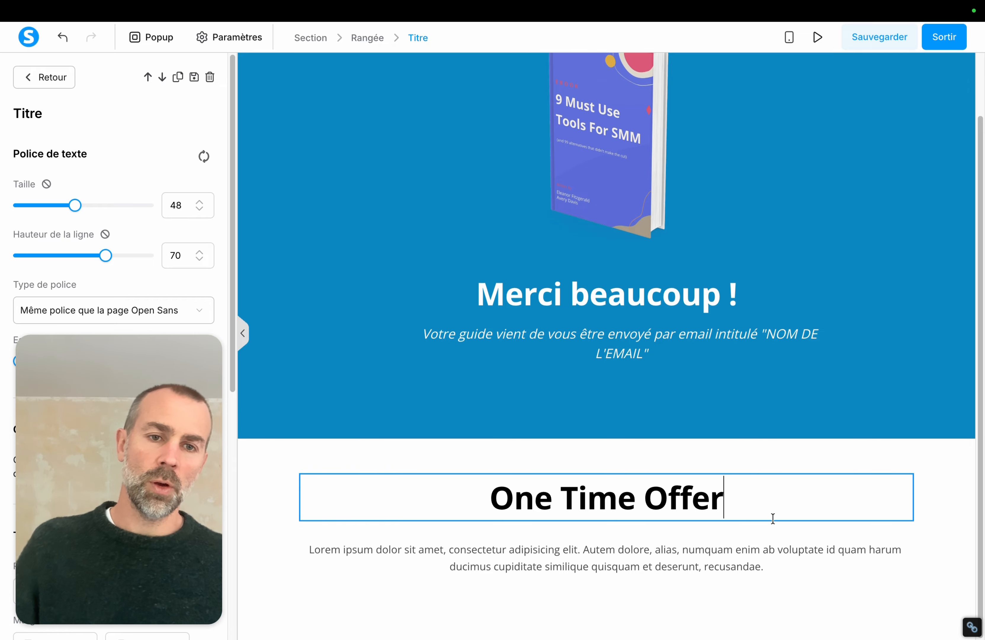
Replace the Lorem ipsum text with spaced lines "Une offre irrésistible sur la Formation BONZAI", "297€ > 67€" and "Valable uniquement sur cette page"
left_click(673, 561)
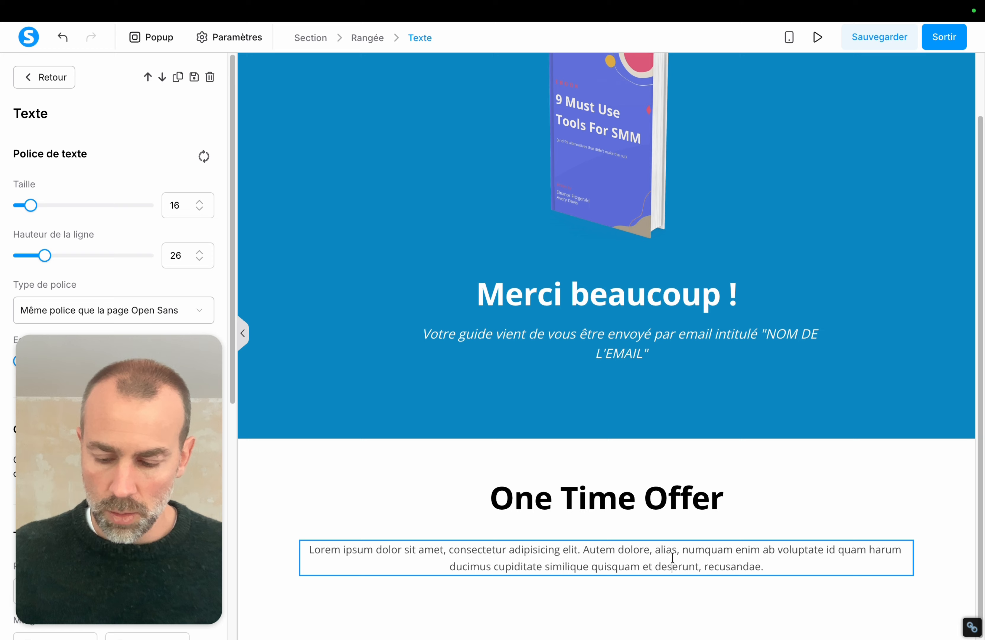
triple_click(674, 558)
type("Une")
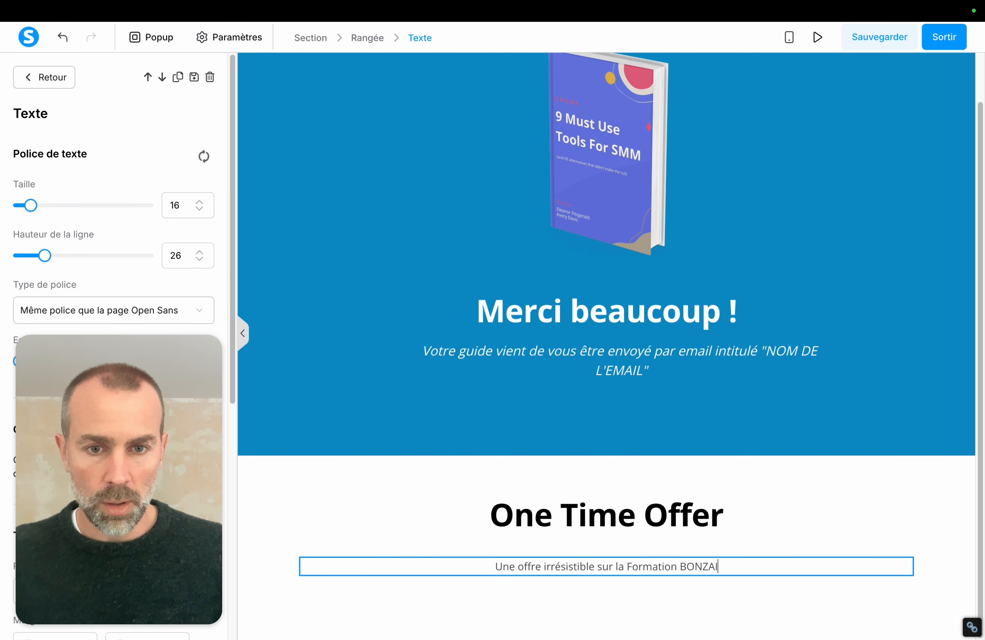
key("Return")
key("Return")
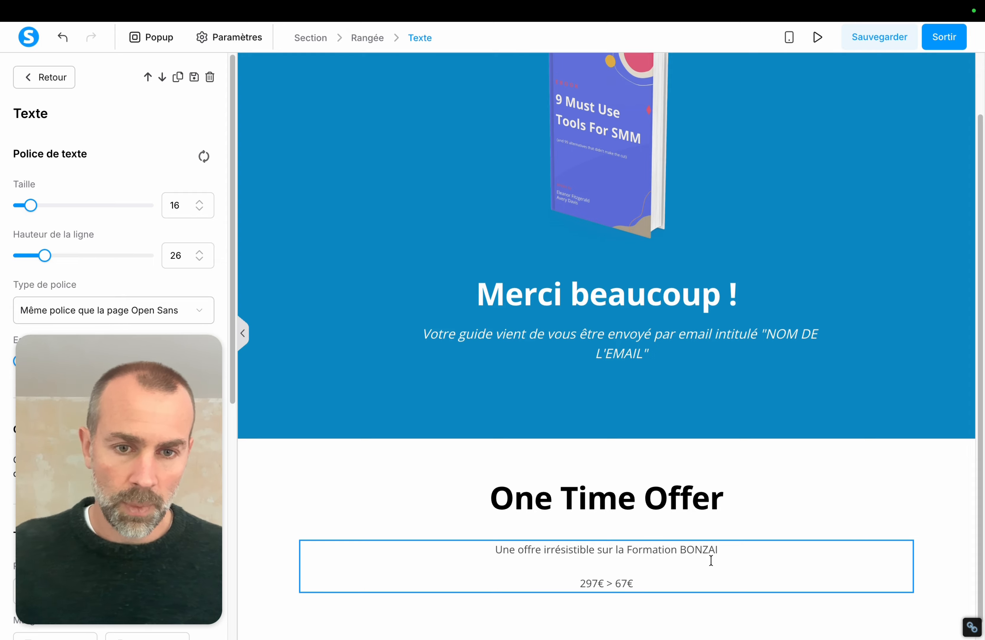
key("Return")
key("Return")
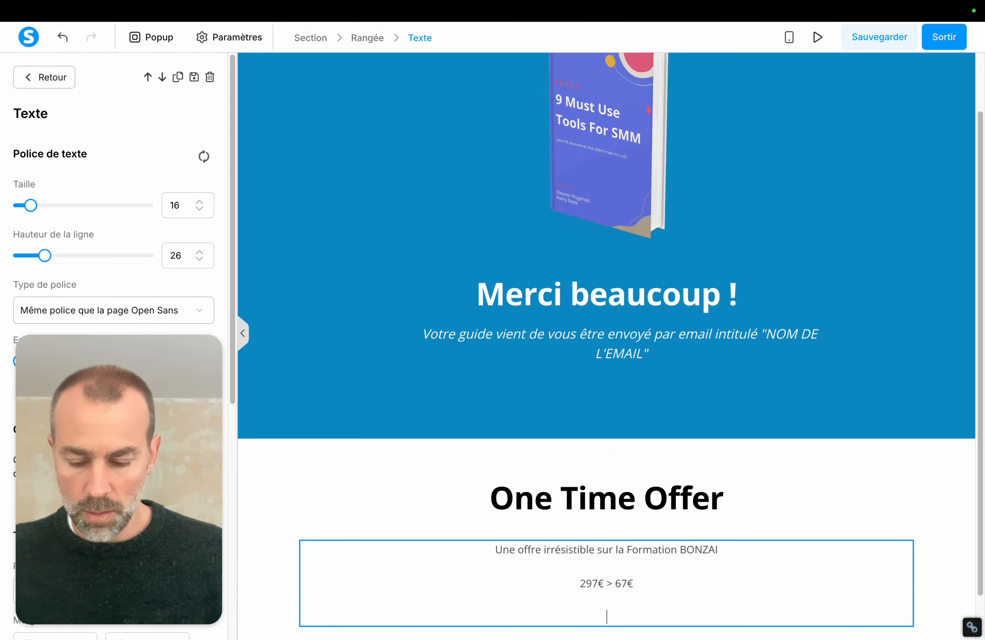
type("Valable ")
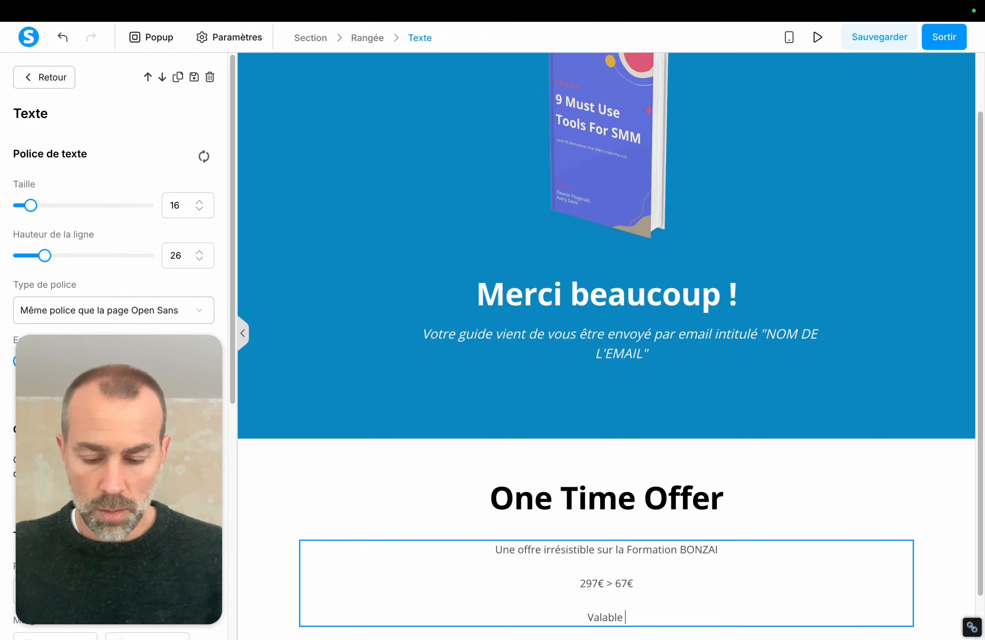
type("uniquement sur c")
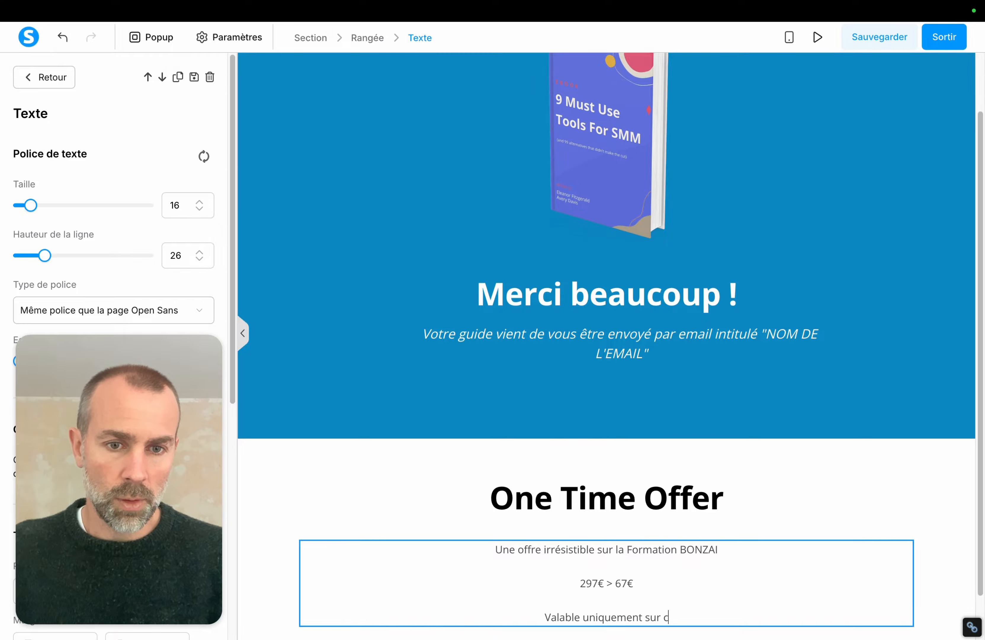
type("ette page")
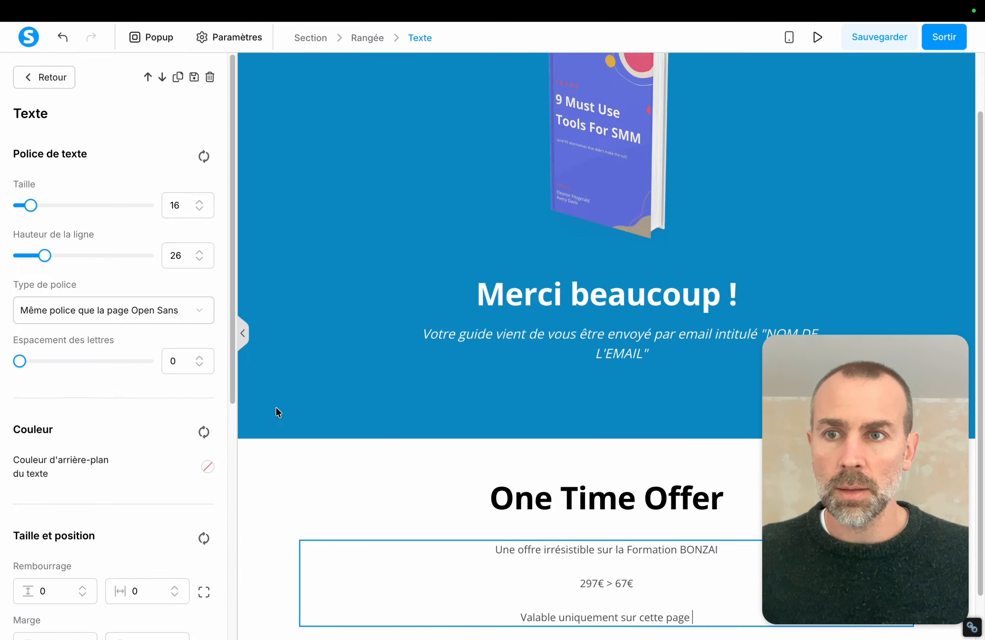
Add a Countdown element directly below the offer text in the lower section
left_click(269, 599)
scroll(144, 451, "down", 10)
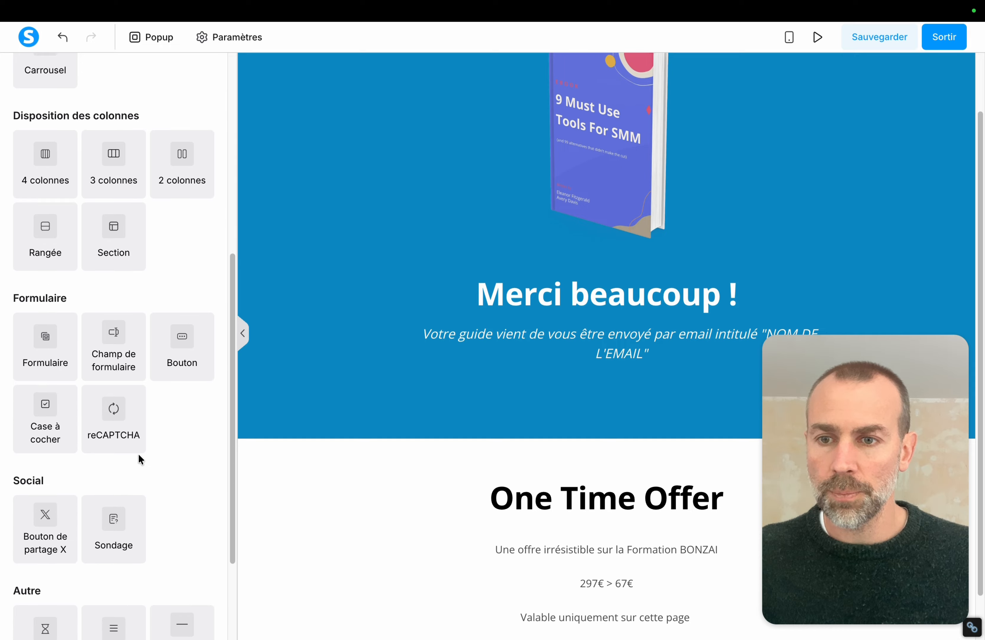
scroll(129, 464, "down", 3)
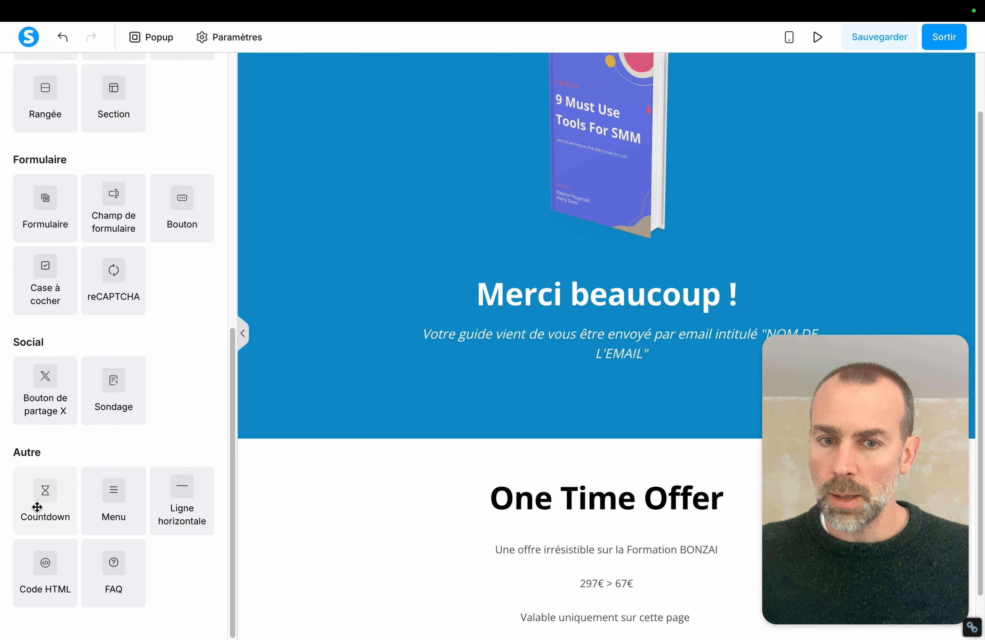
left_click_drag(36, 509, 592, 615)
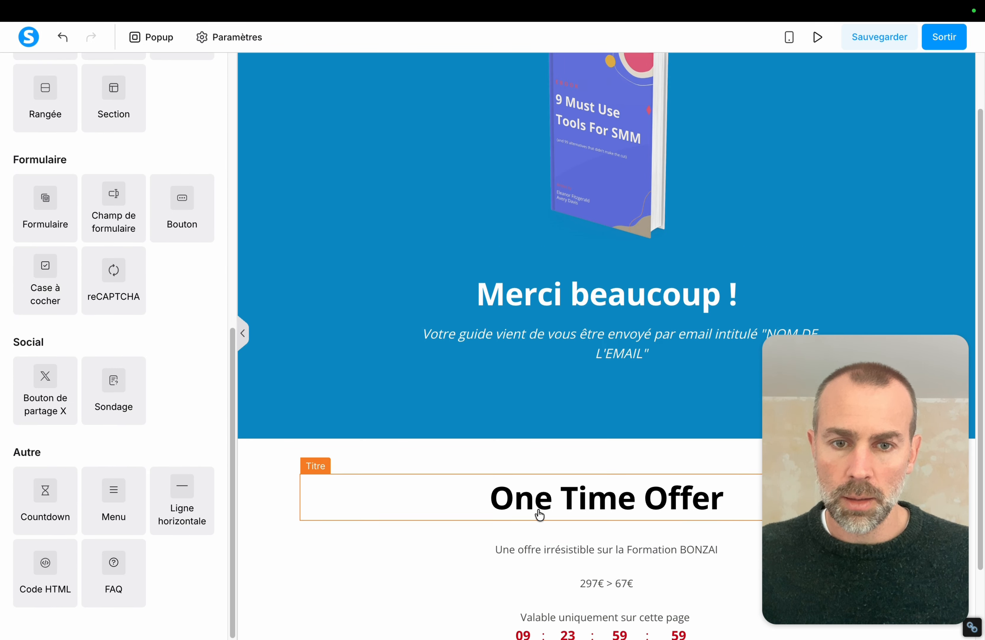
scroll(644, 480, "down", 2)
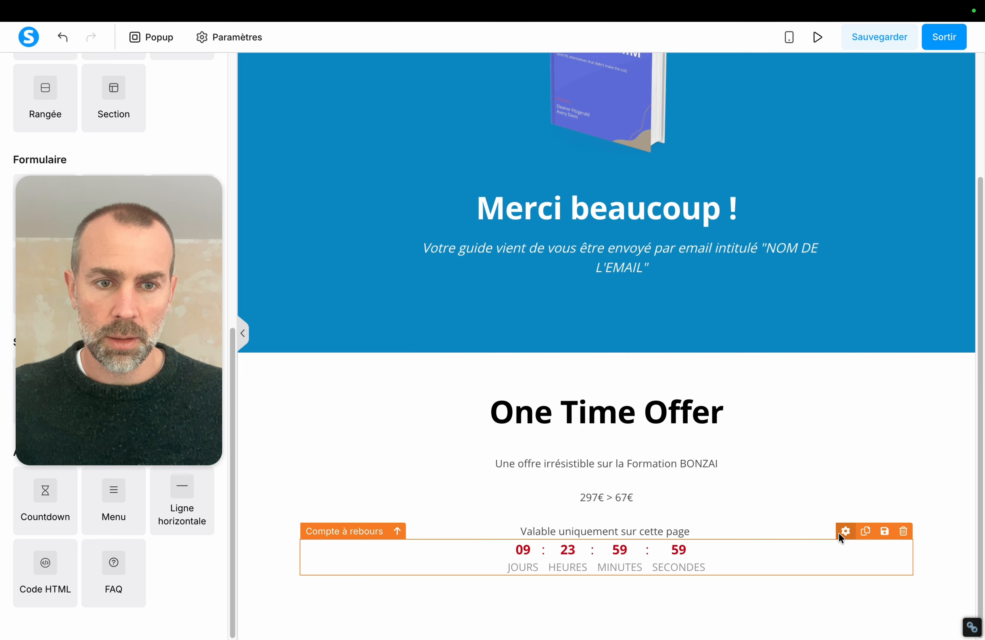
Set the countdown element's vertical margin to 20
left_click(841, 533)
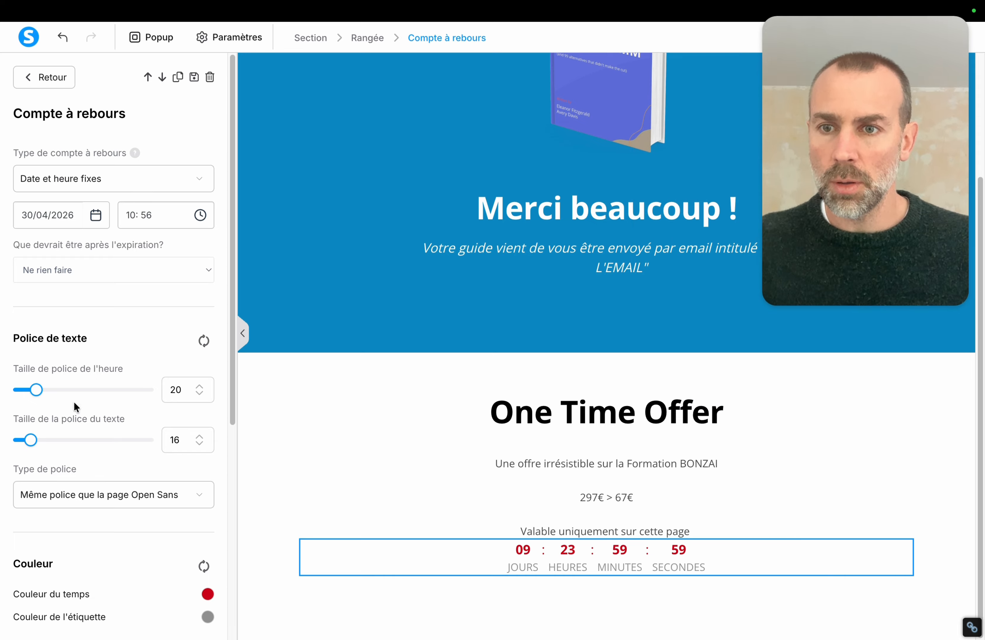
scroll(117, 423, "down", 4)
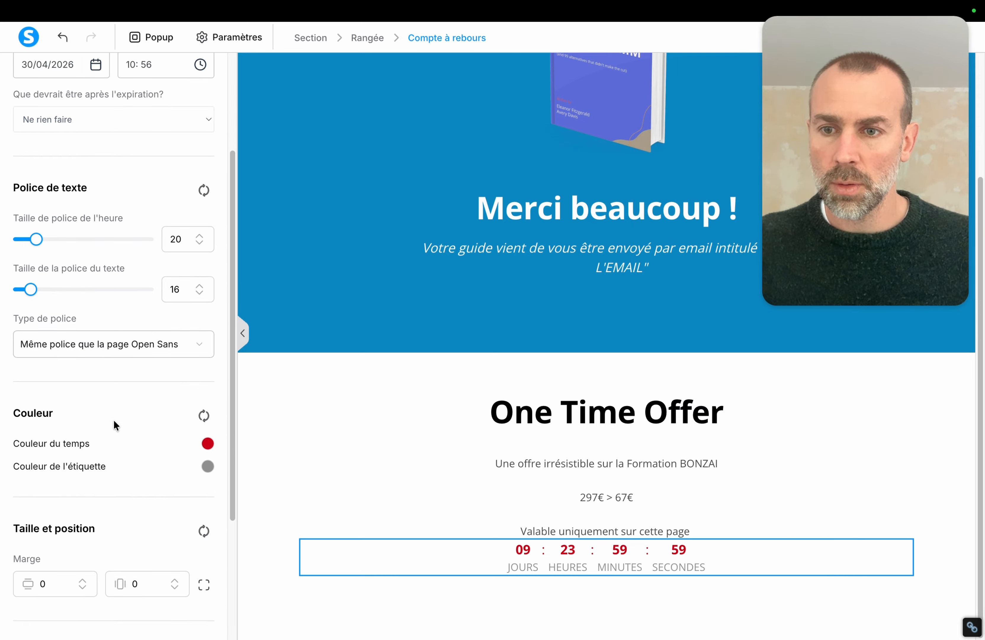
scroll(117, 473, "down", 2)
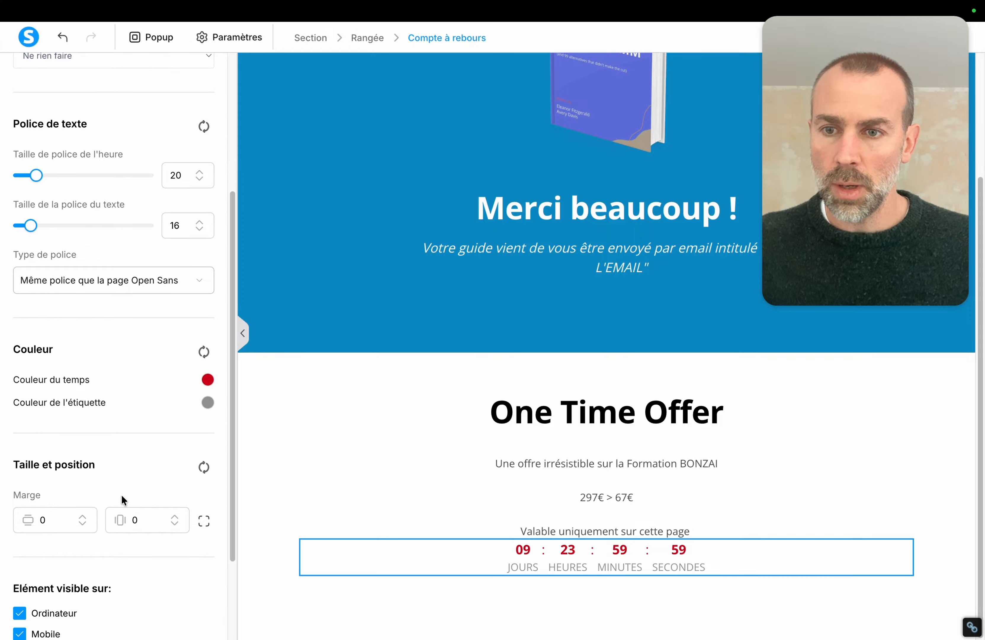
double_click(83, 516)
double_click(83, 516)
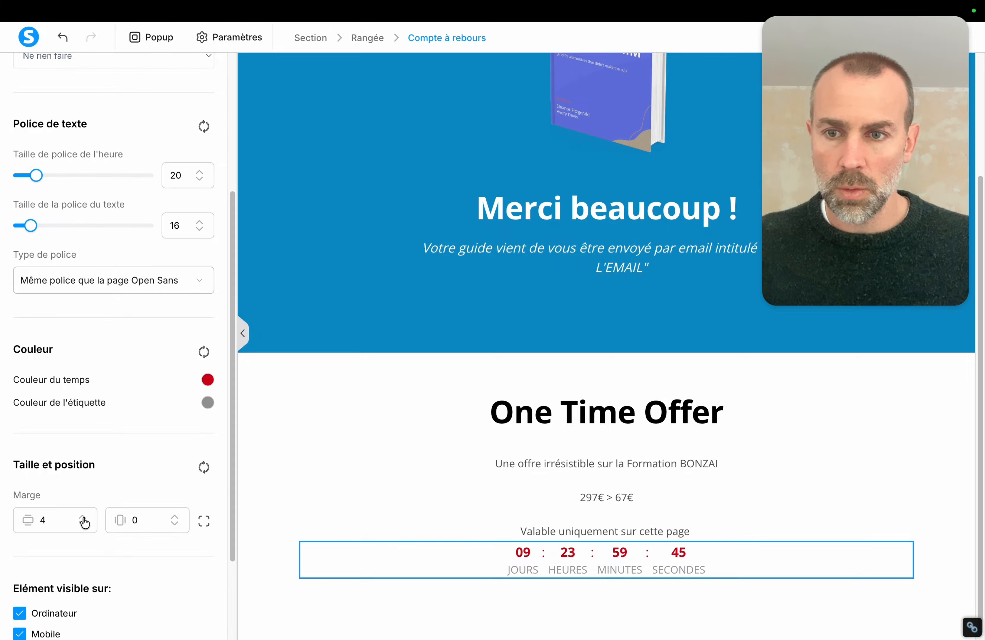
triple_click(83, 517)
double_click(83, 516)
triple_click(83, 516)
double_click(83, 516)
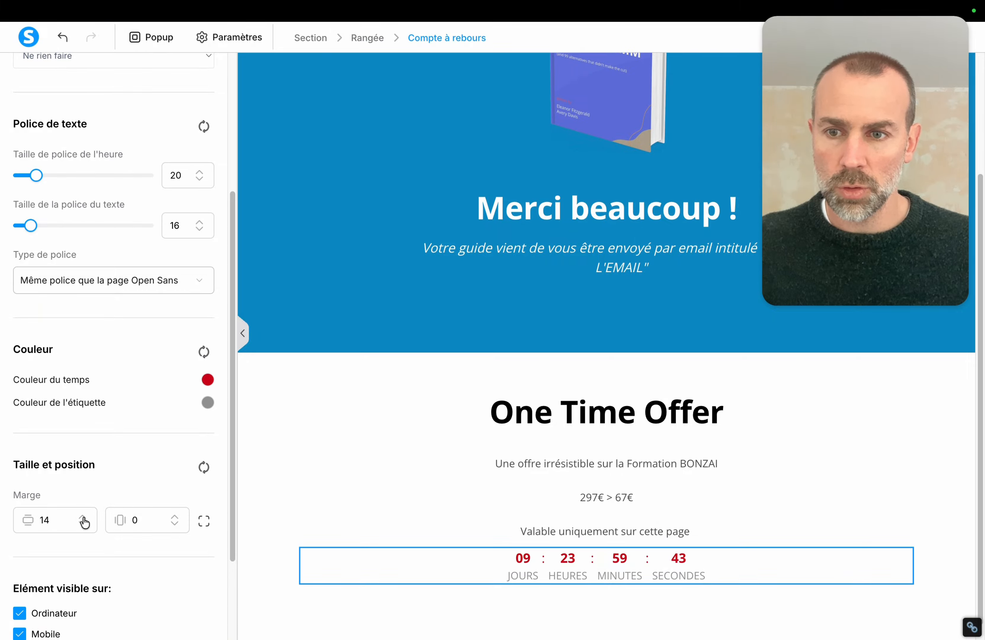
double_click(83, 517)
double_click(83, 516)
double_click(83, 516)
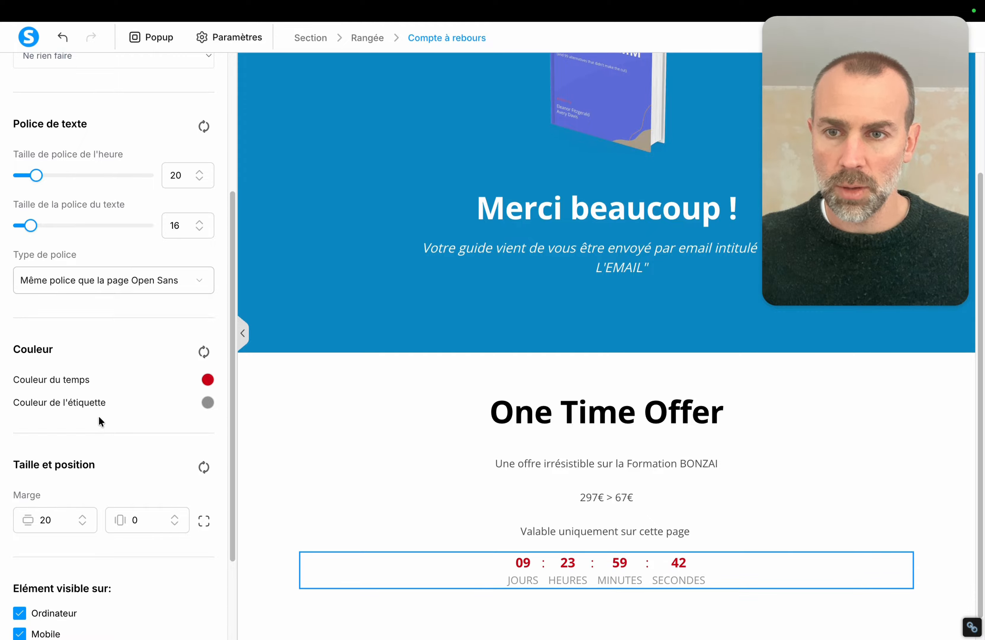
Change the countdown type to Délai with a duration of 0 hours and 5 minutes
scroll(97, 457, "up", 5)
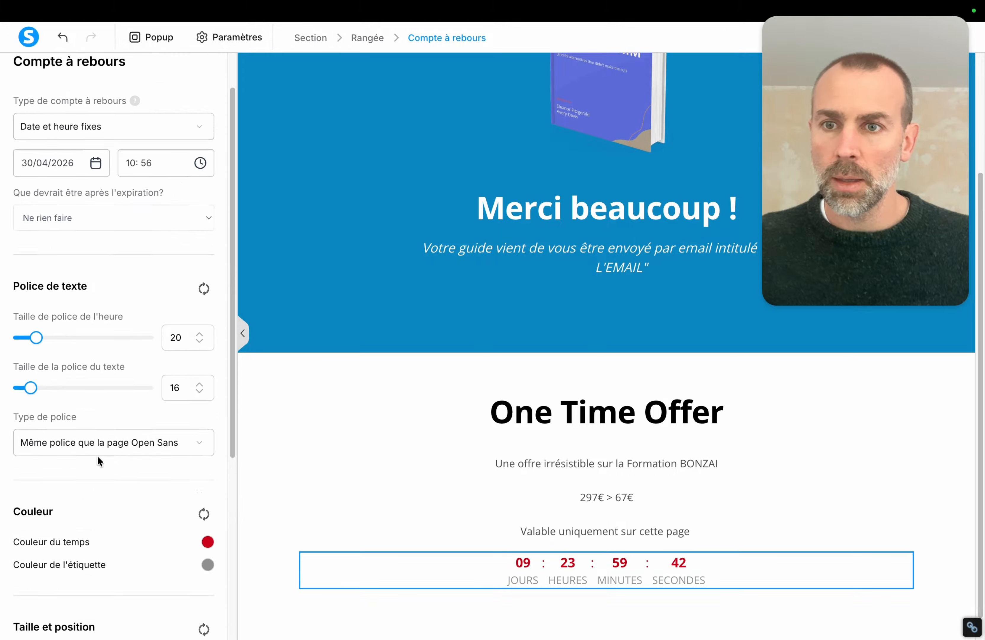
left_click(200, 181)
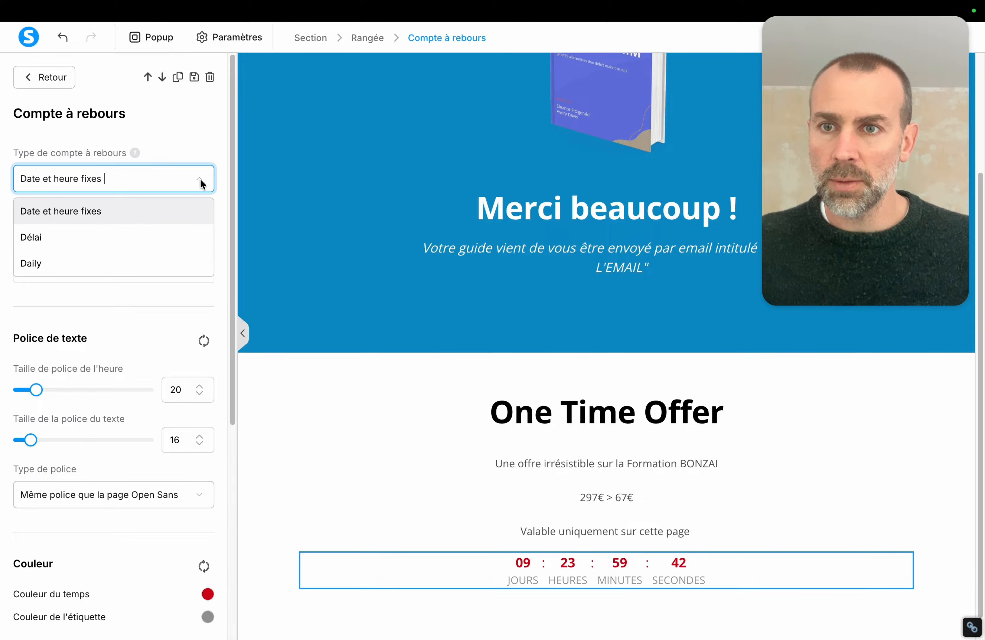
left_click(151, 235)
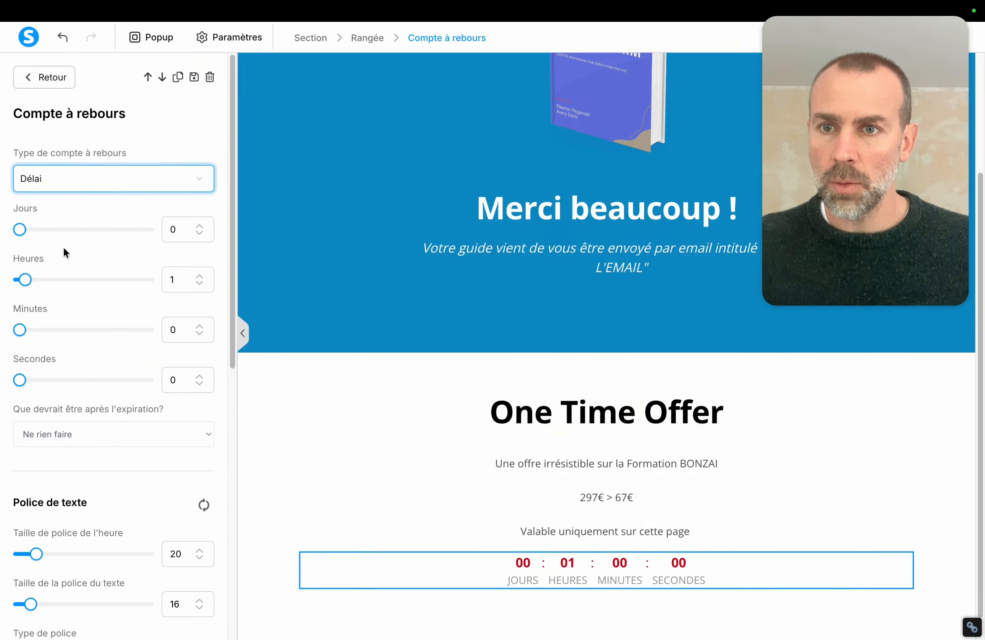
left_click_drag(23, 286, 7, 286)
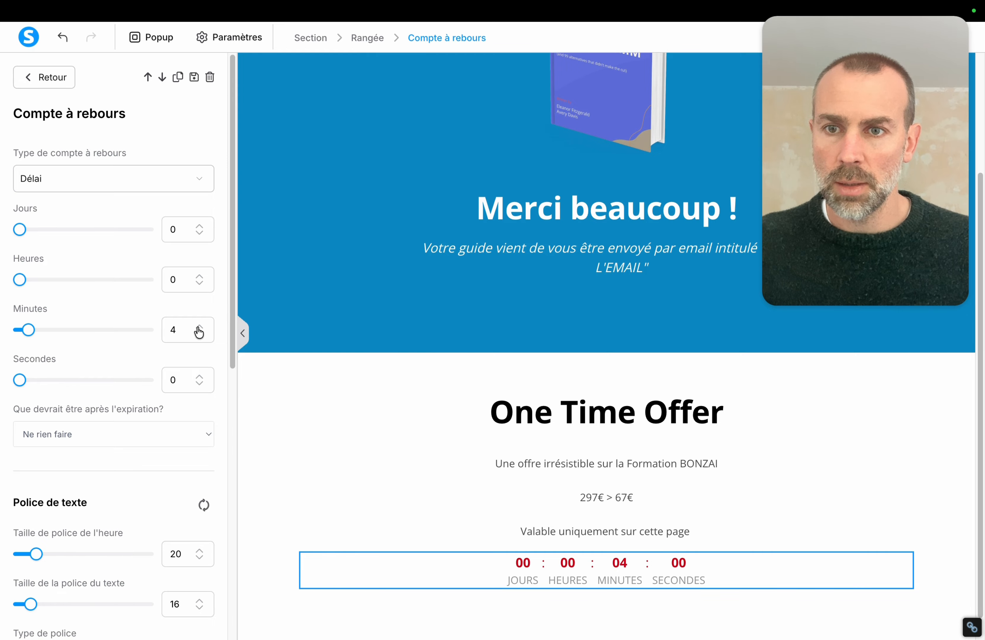
left_click(341, 438)
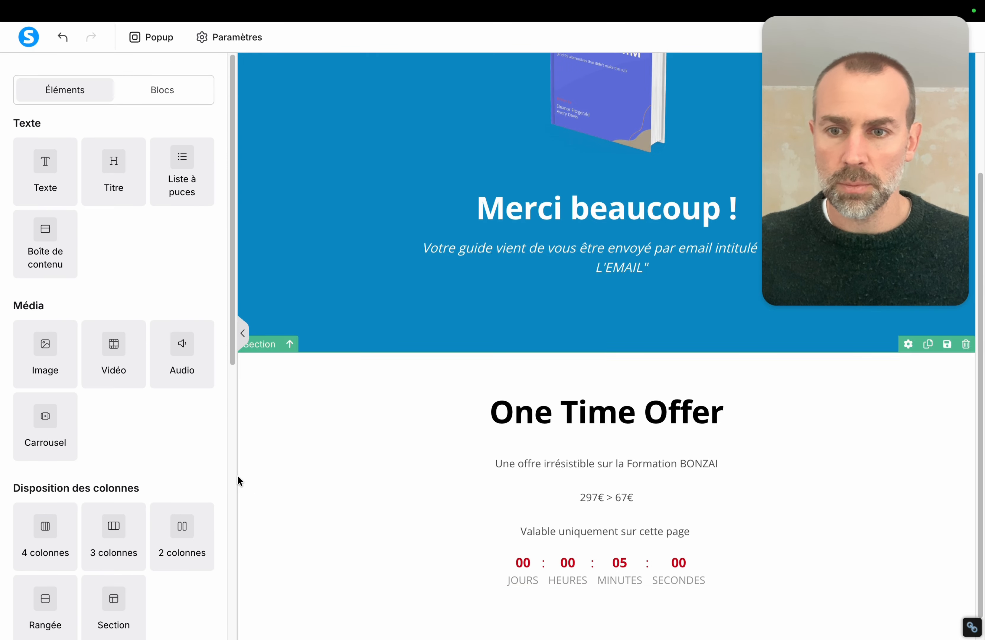
Add a Bouton element directly below the countdown and set its action to Vers l'étape suivante du tunnel
scroll(163, 465, "down", 8)
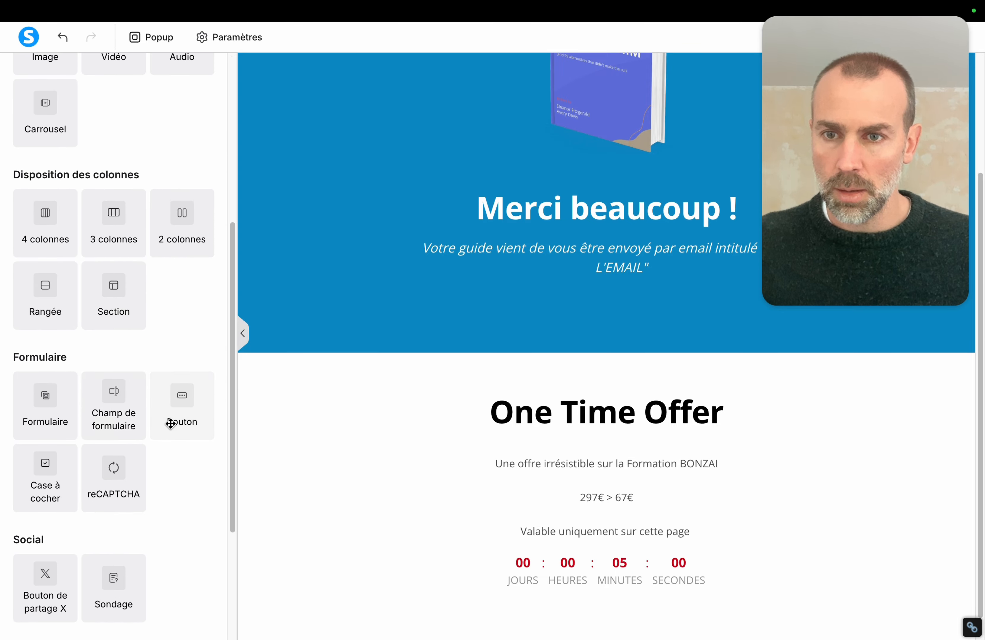
left_click_drag(171, 423, 566, 589)
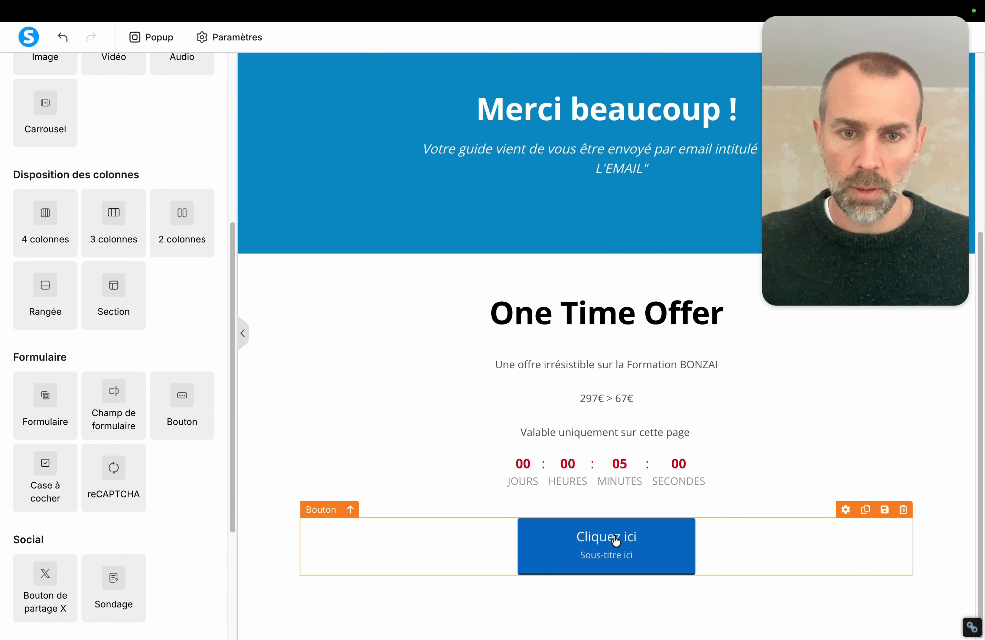
left_click(665, 540)
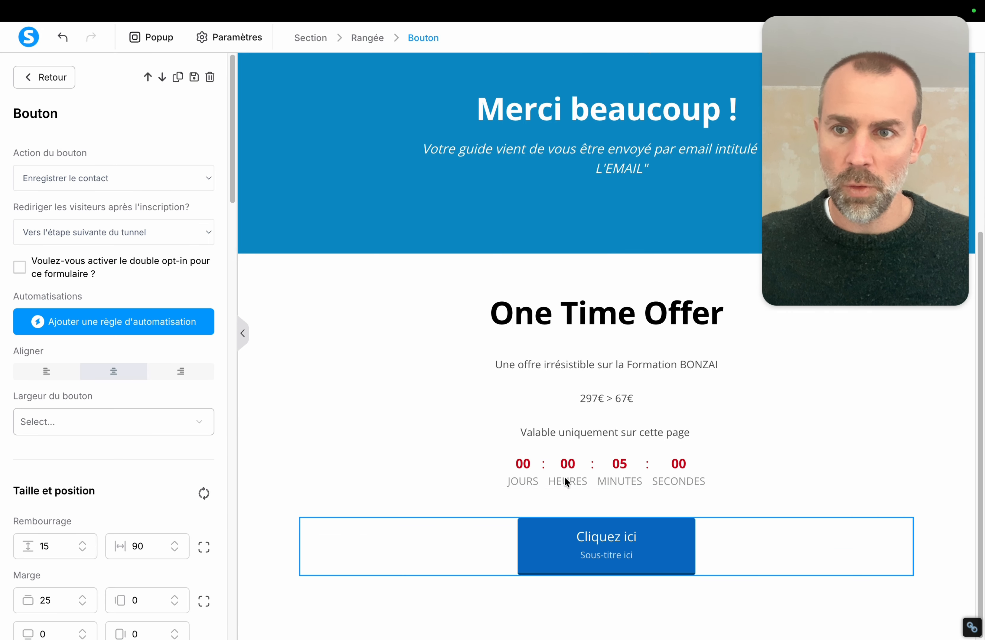
left_click(158, 177)
left_click(160, 203)
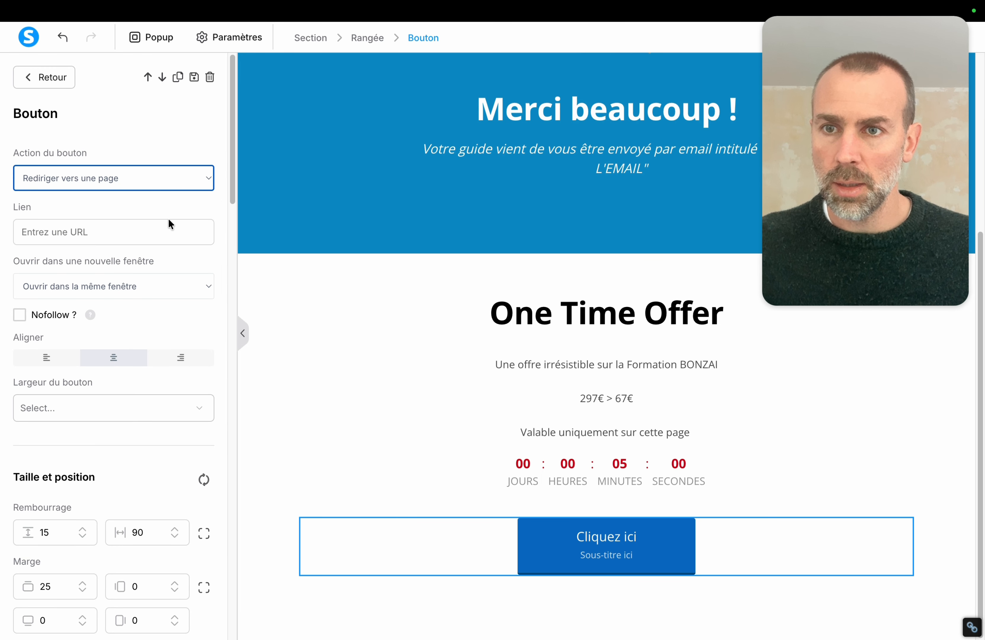
left_click(170, 181)
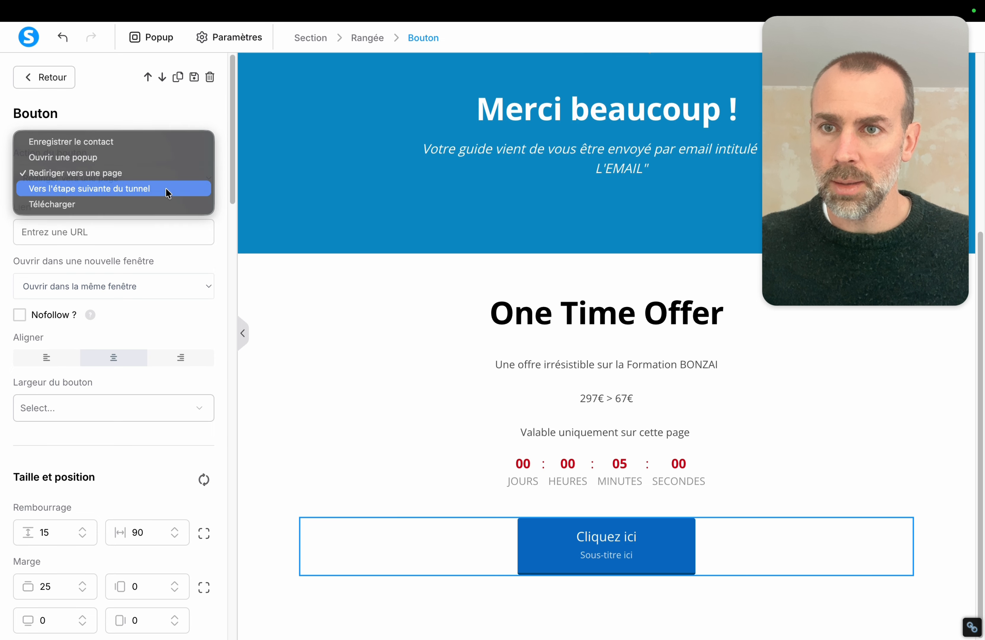
left_click(168, 189)
left_click(269, 328)
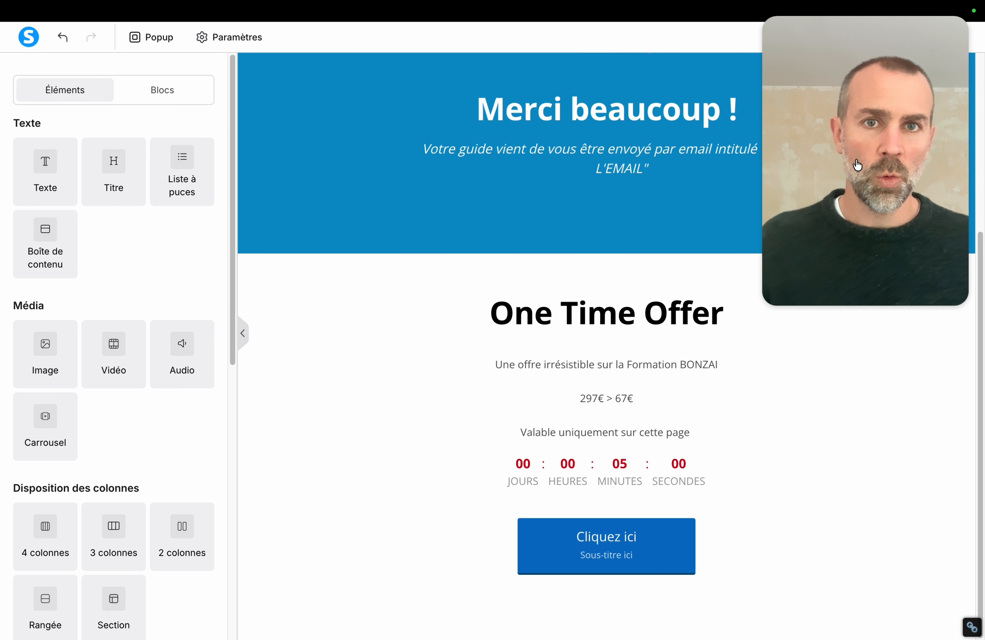
Save the thank-you page and exit the page editor
left_click_drag(856, 162, 107, 332)
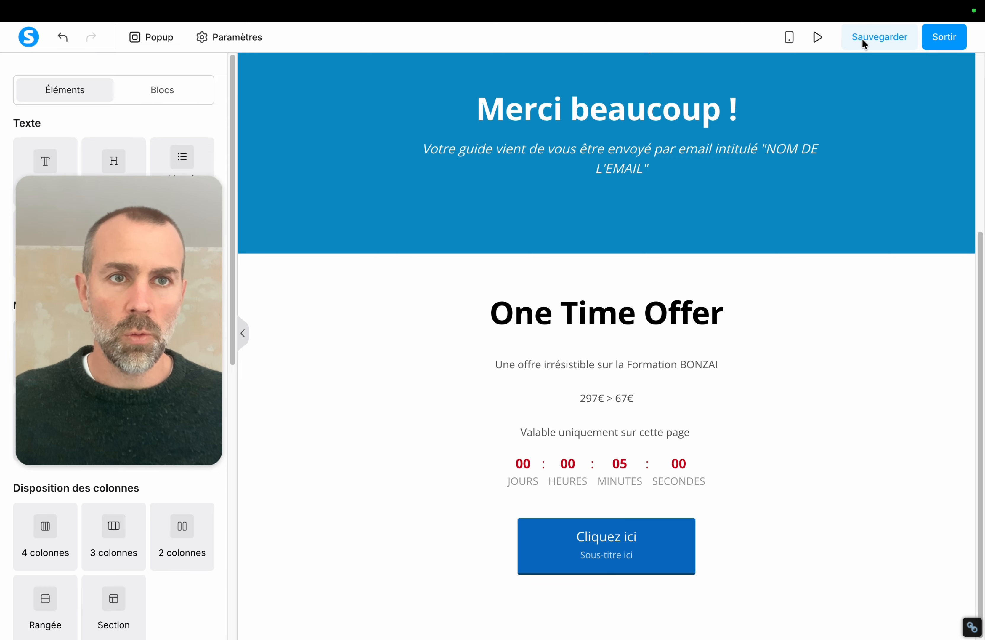
left_click(887, 39)
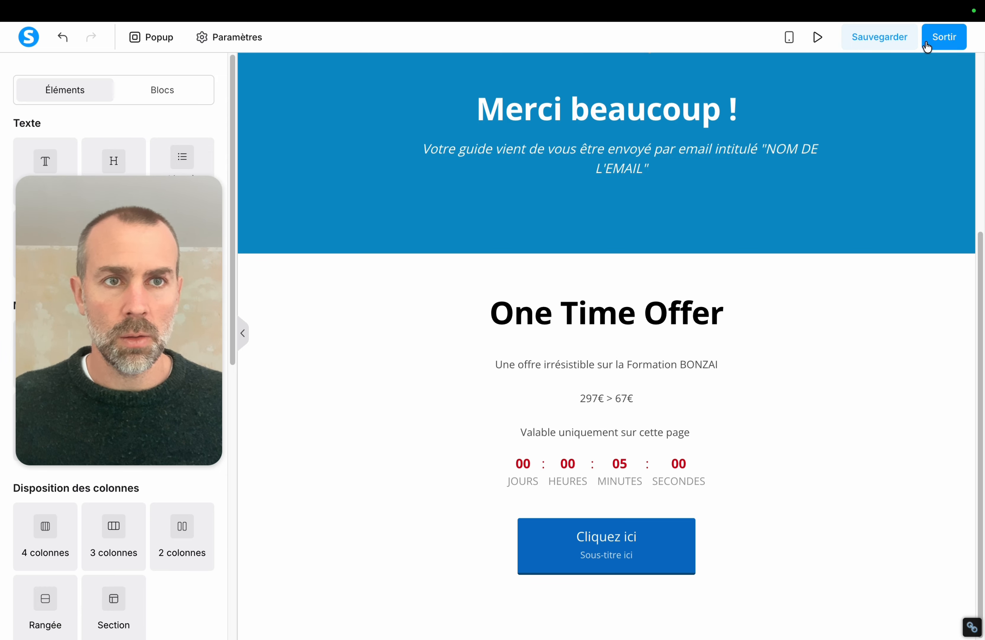
left_click(944, 38)
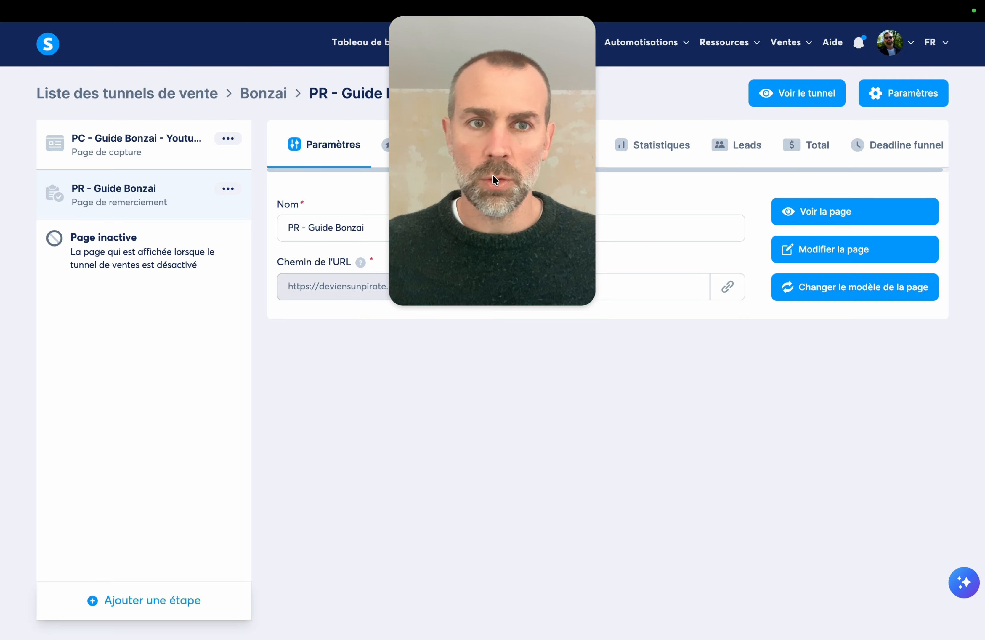
Create a funnel step named "BC Formation Bonzai" of type Page de paiement, starting from a template
left_click_drag(493, 175, 875, 492)
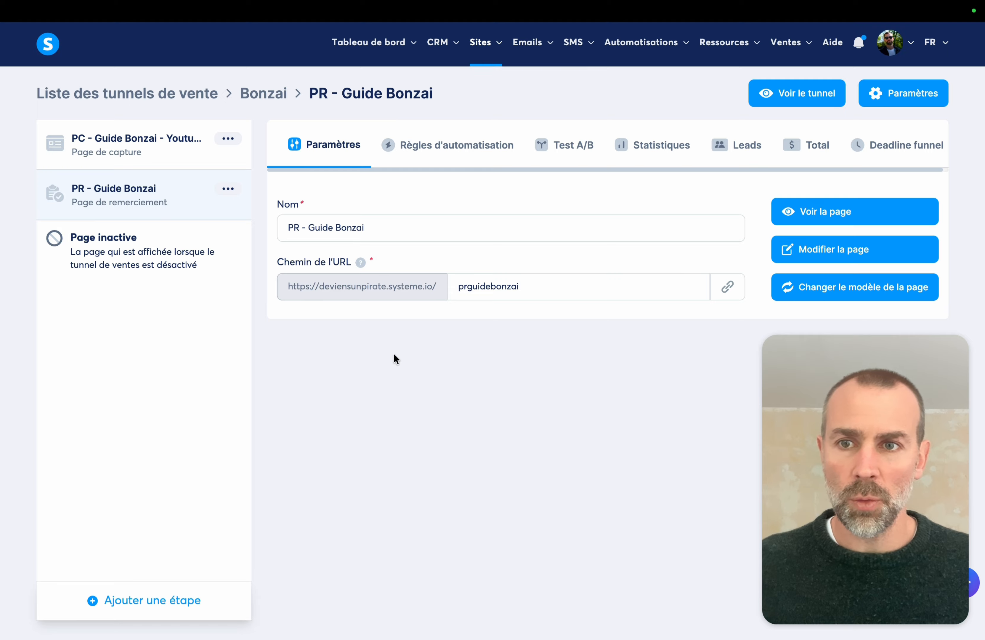
left_click(164, 606)
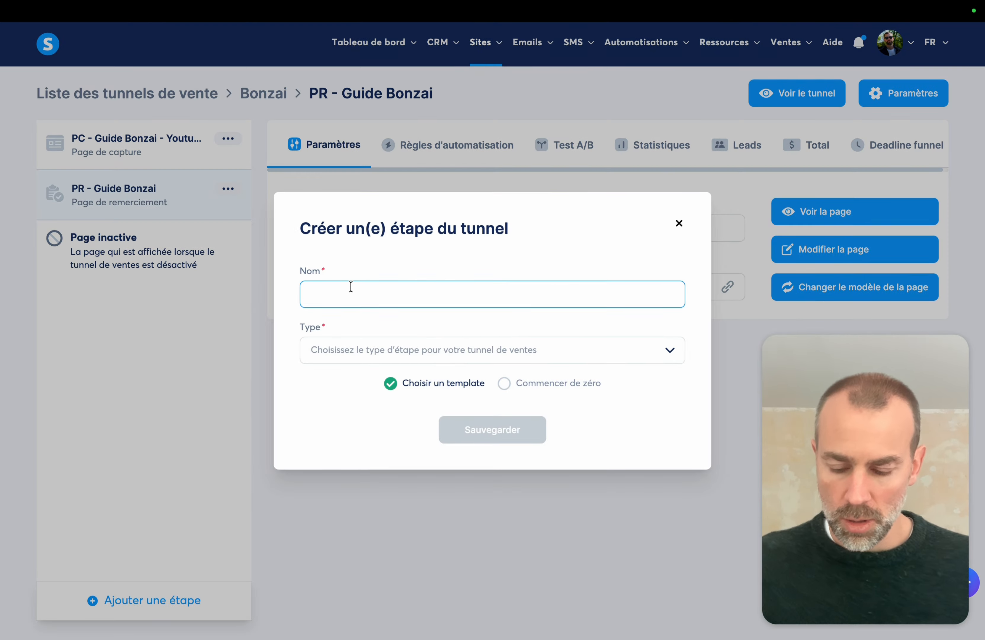
type("BC")
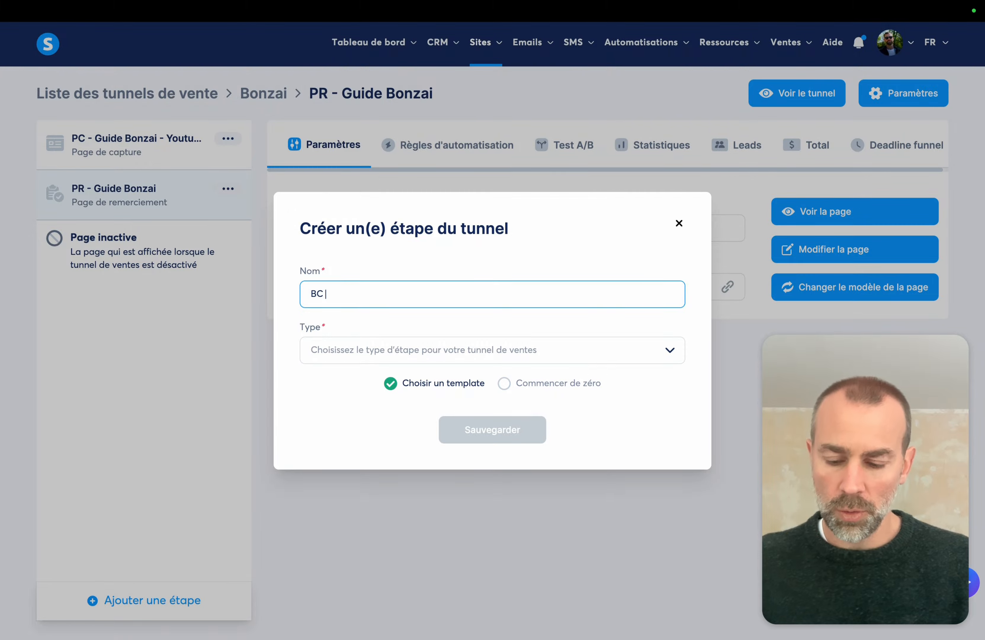
type(" Formation Bonzai")
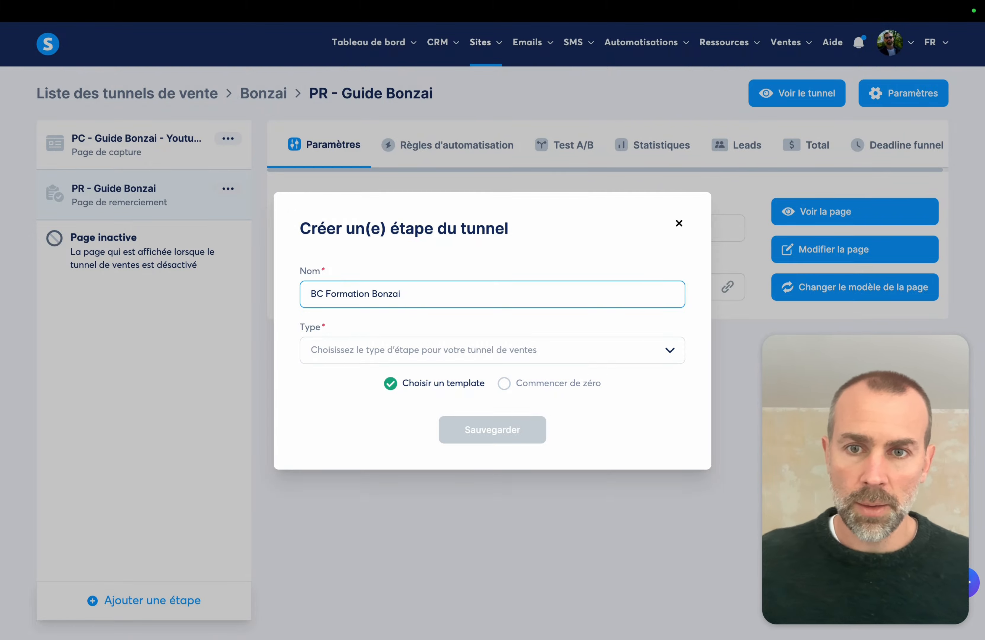
left_click(336, 346)
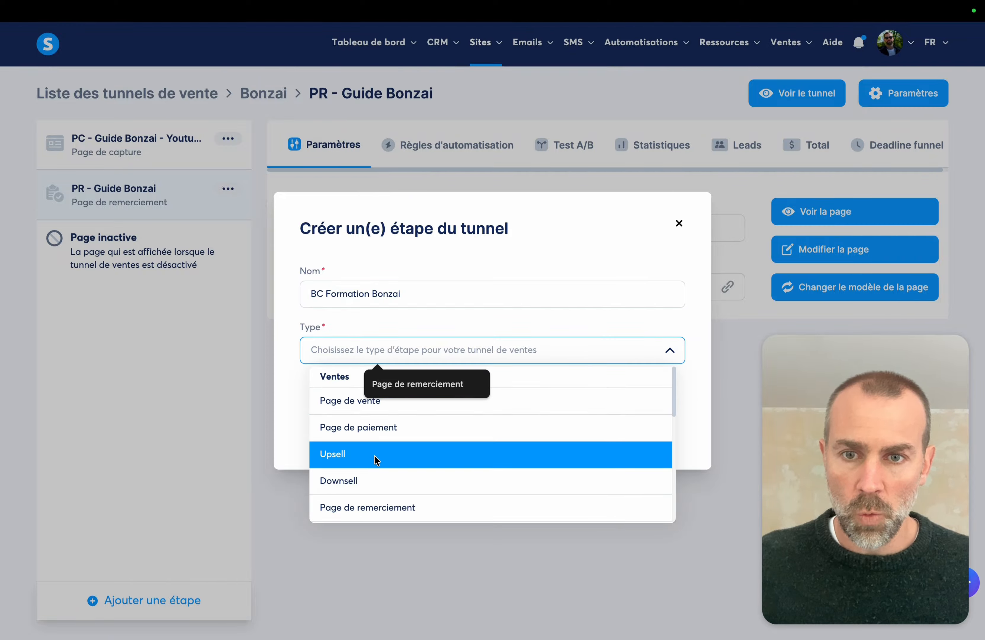
left_click(359, 433)
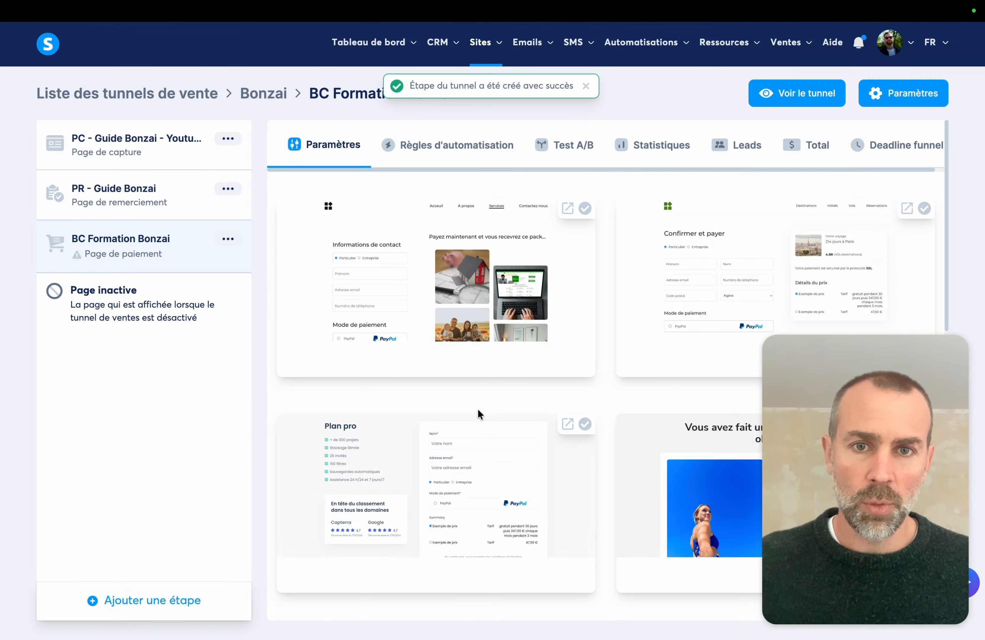
Apply the payment page template headed "Vous avez fait un pas de plus vers vos objectifs" to the step
left_click_drag(868, 452, 109, 444)
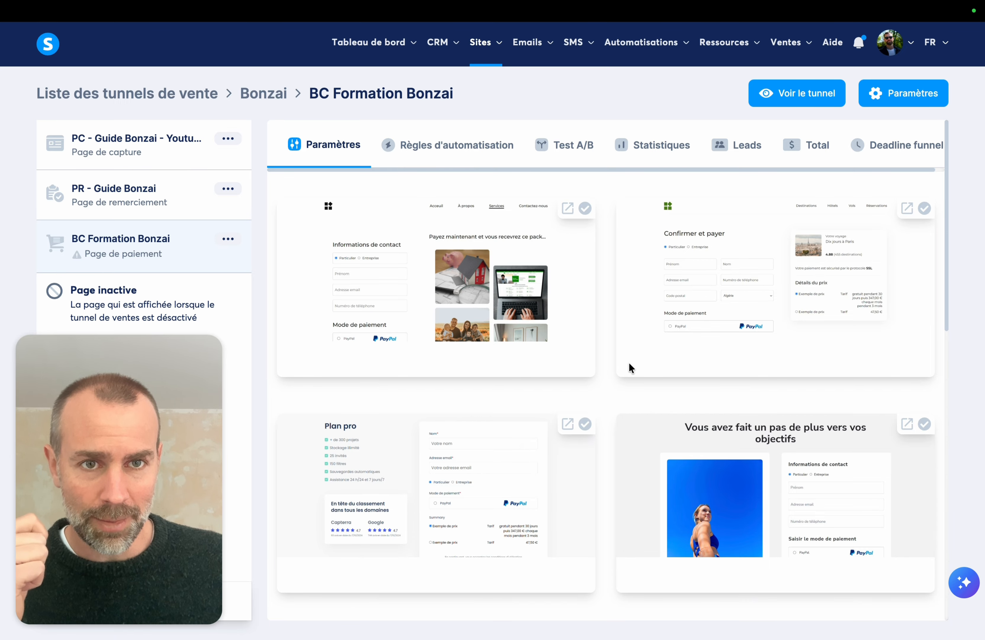
scroll(636, 400, "down", 5)
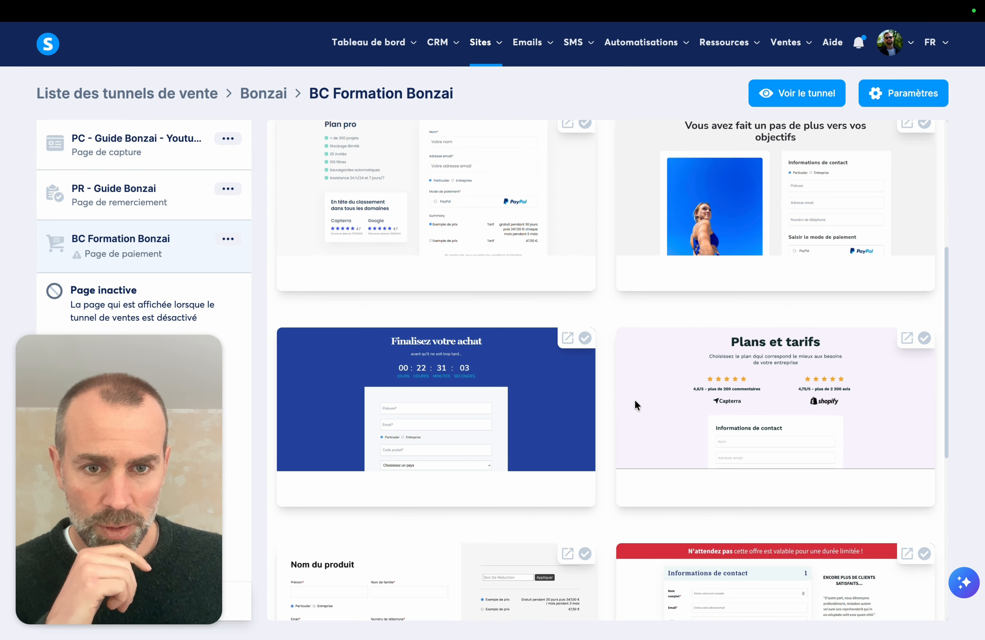
scroll(681, 466, "up", 2)
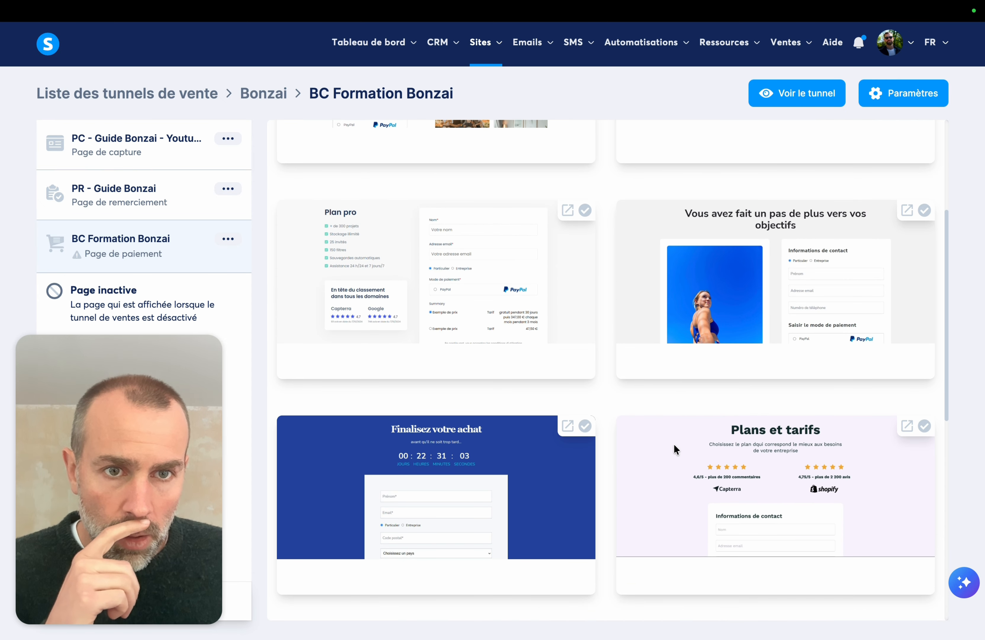
left_click(731, 271)
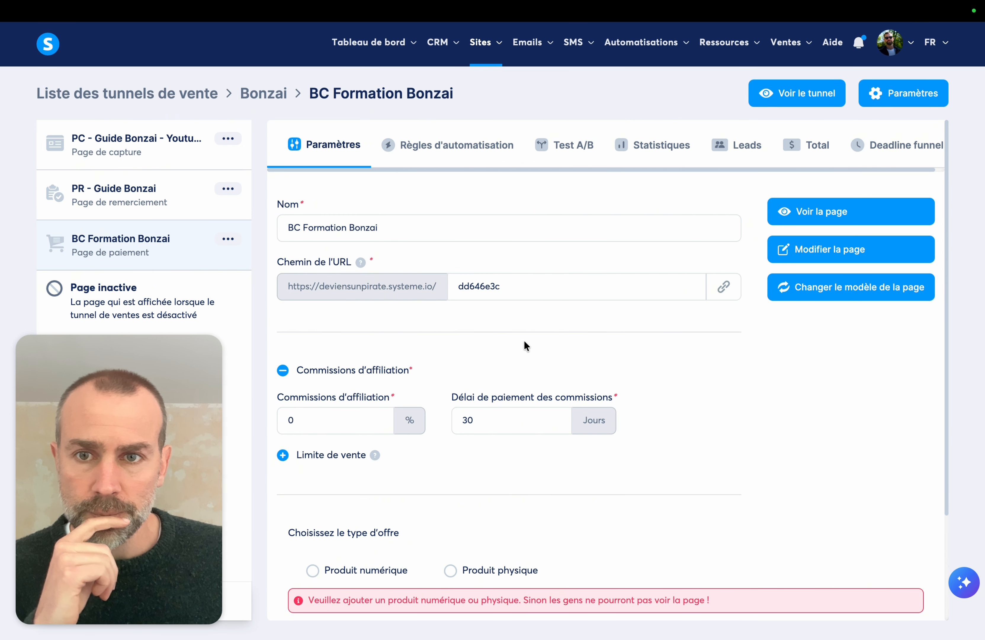
Set the payment page's URL path to "bcformationbonzai"
left_click(449, 287)
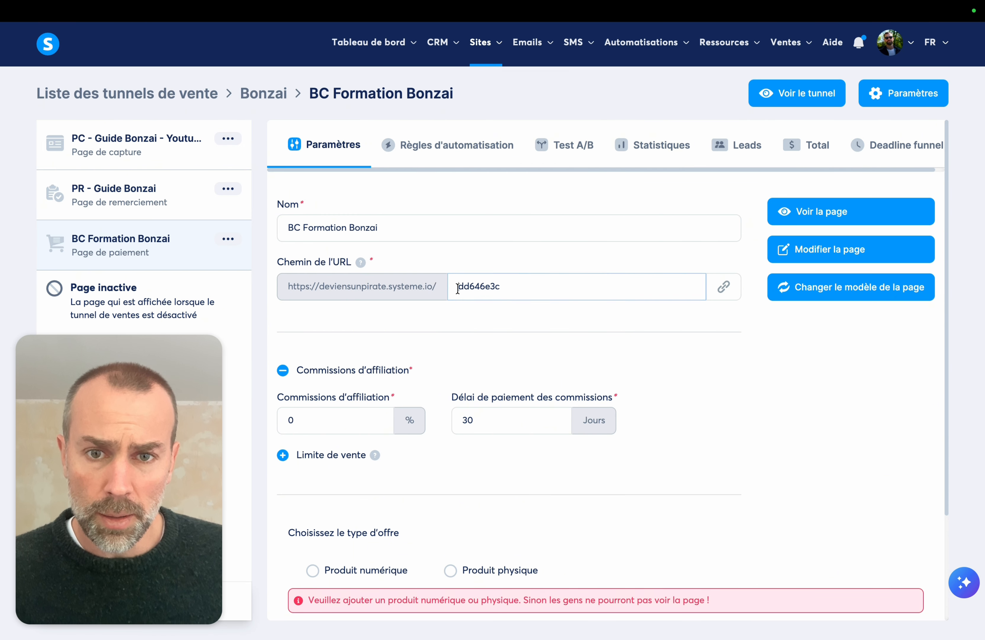
key("ctrl+a")
type("bc")
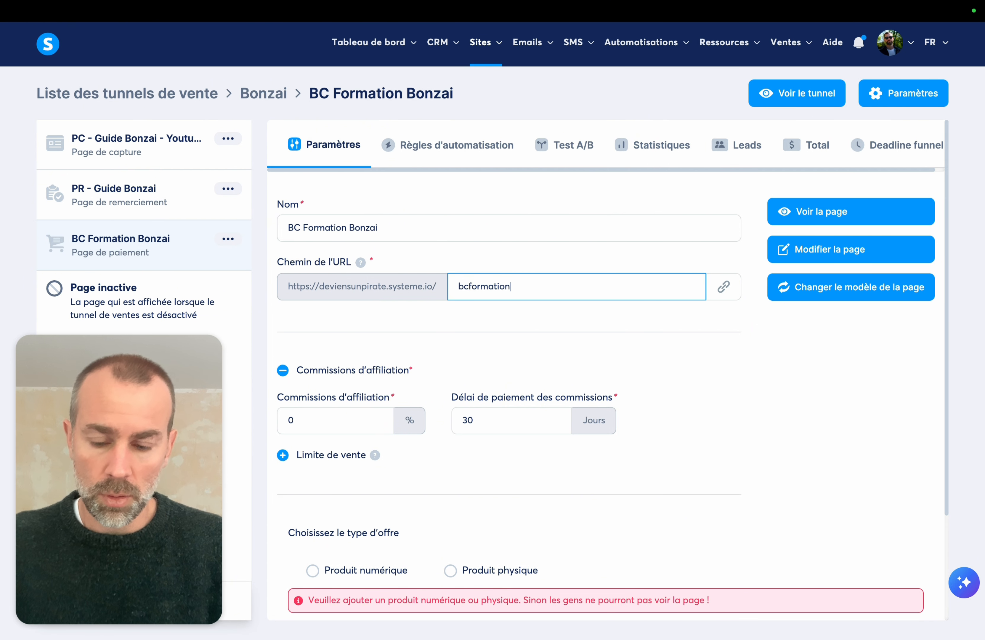
type("formationbonzai")
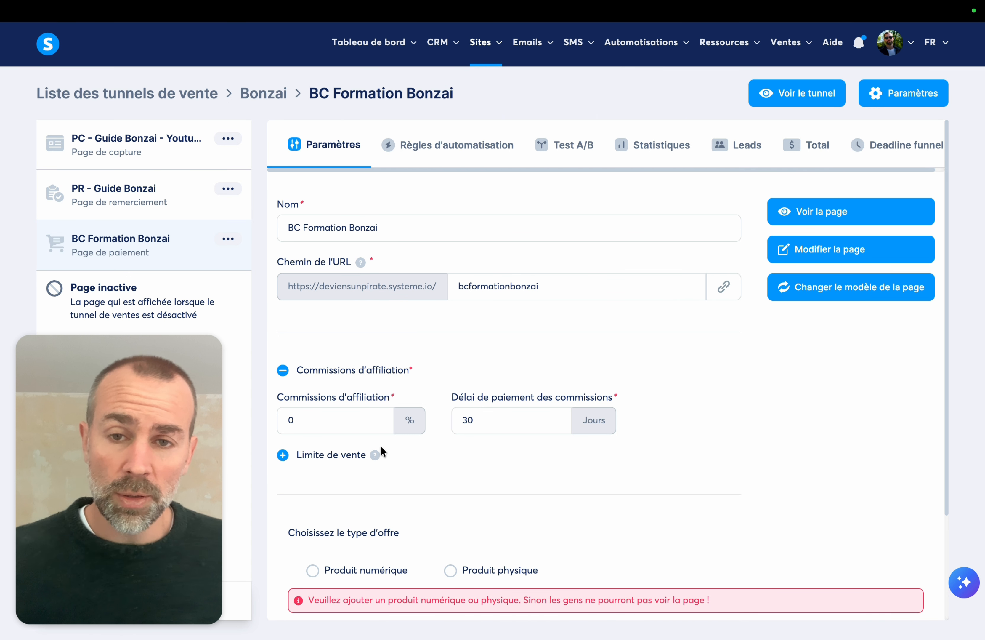
Set the affiliate commission to 50 % and choose Produit numérique as the offer type
left_click(343, 421)
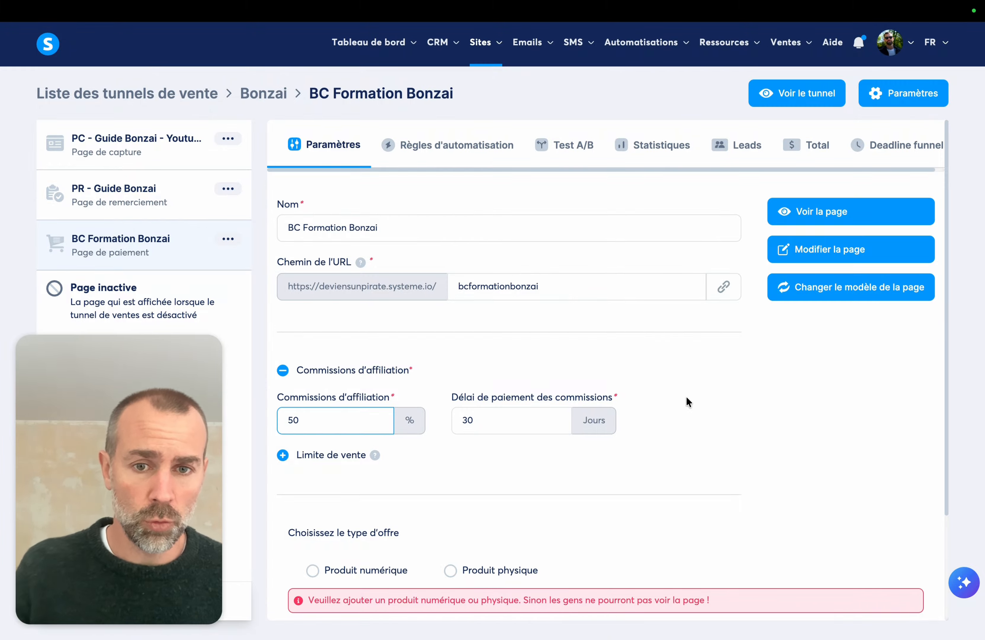
scroll(635, 411, "down", 3)
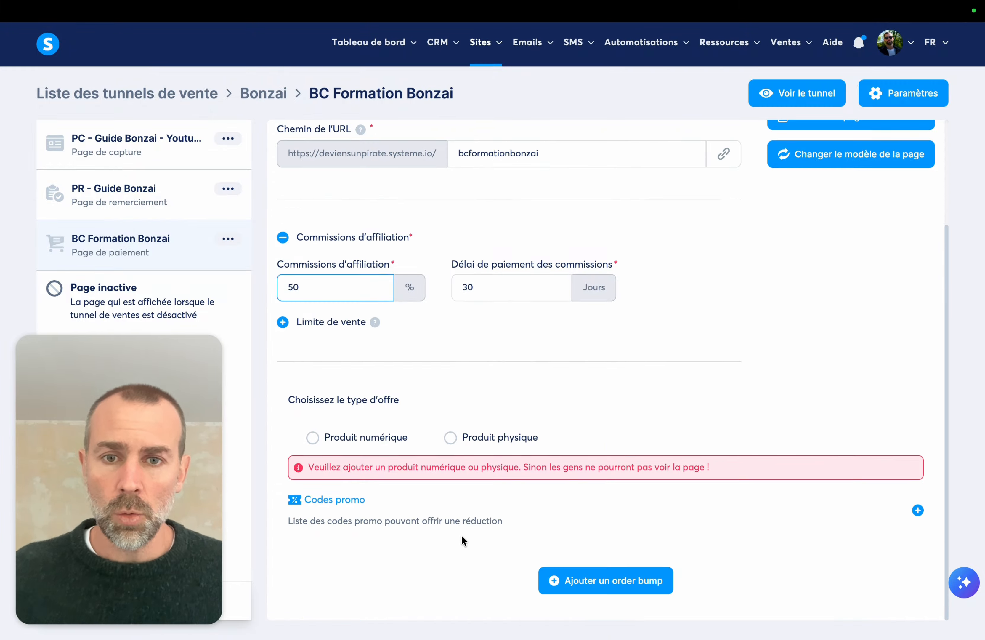
left_click(313, 438)
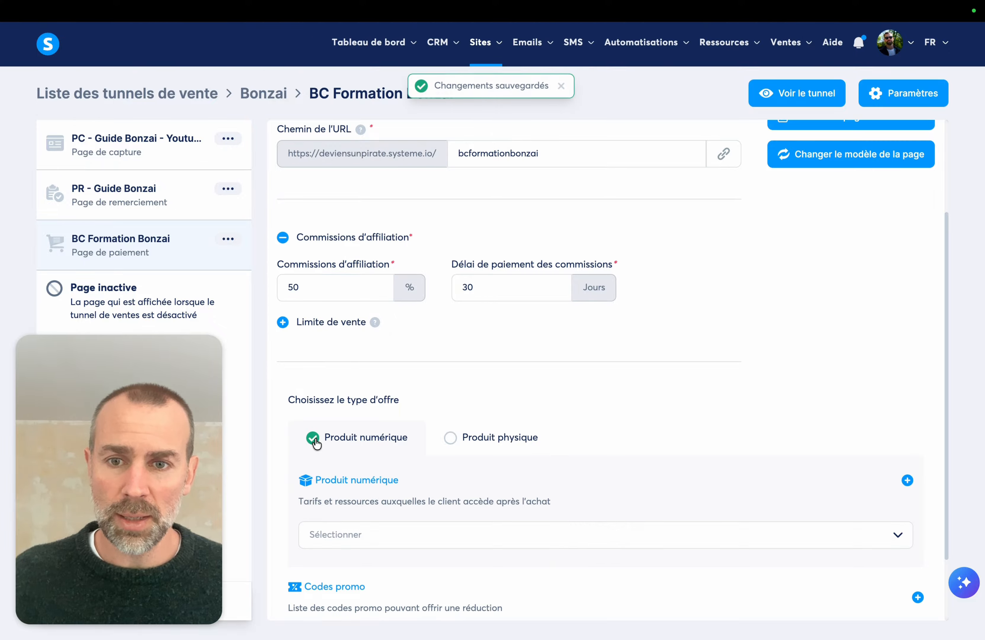
scroll(595, 396, "down", 2)
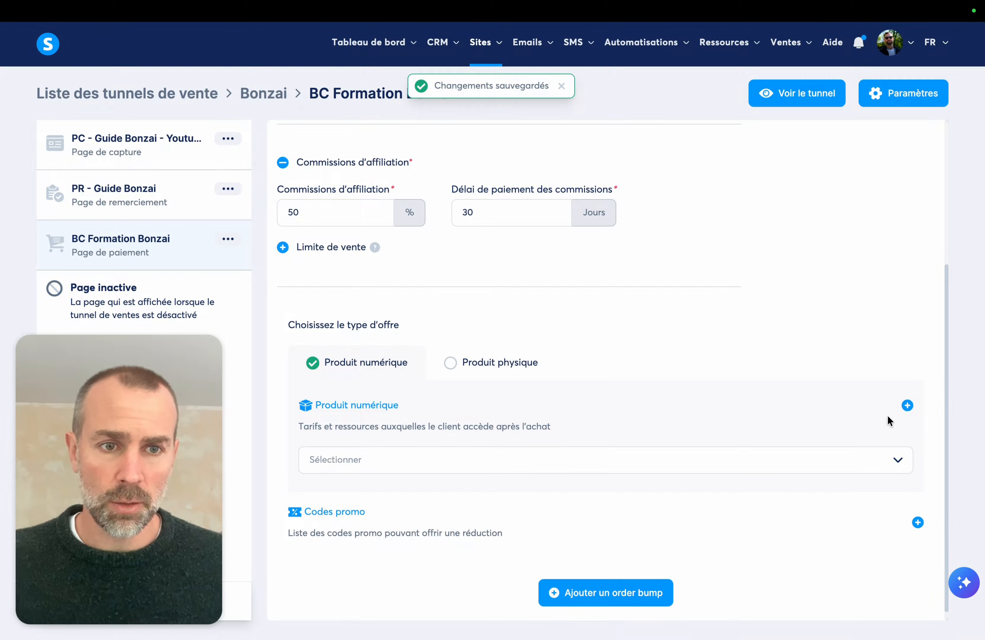
Start a new digital product and add the course Formation Bonzai from Mes formations as its resource
left_click(907, 407)
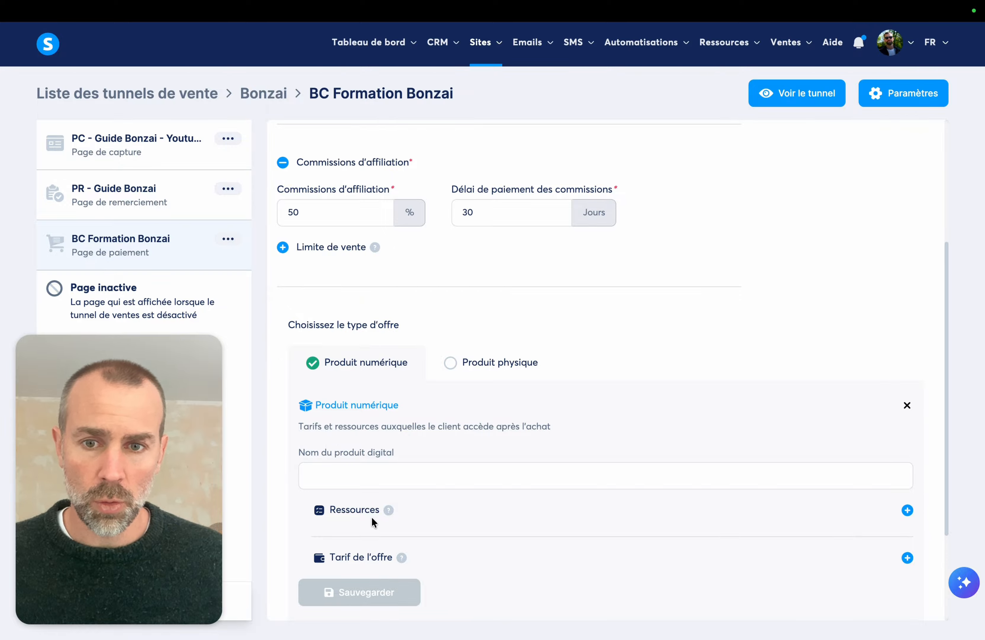
left_click(908, 510)
scroll(570, 499, "down", 2)
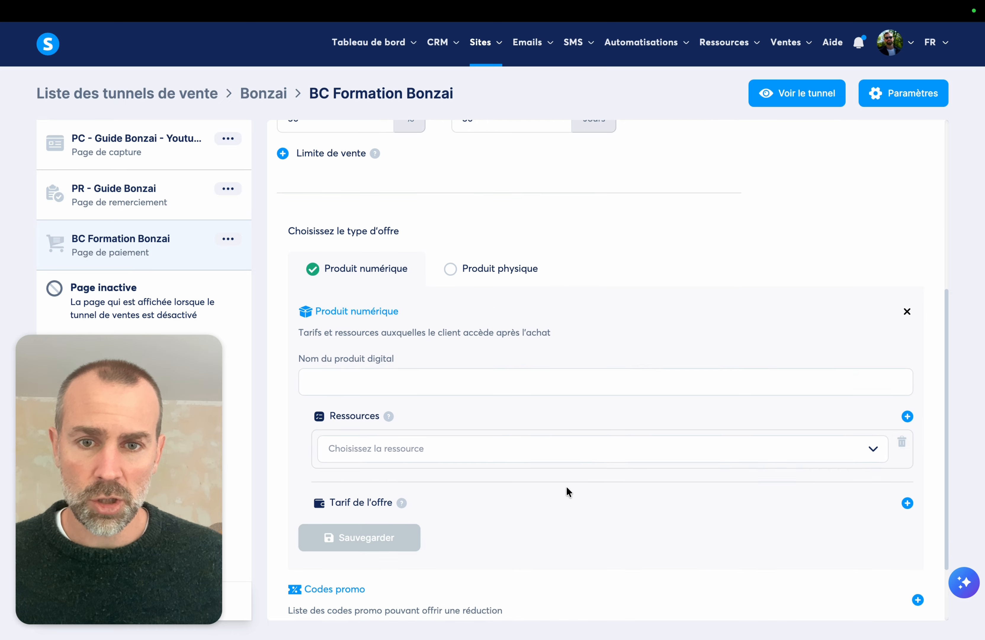
left_click(873, 450)
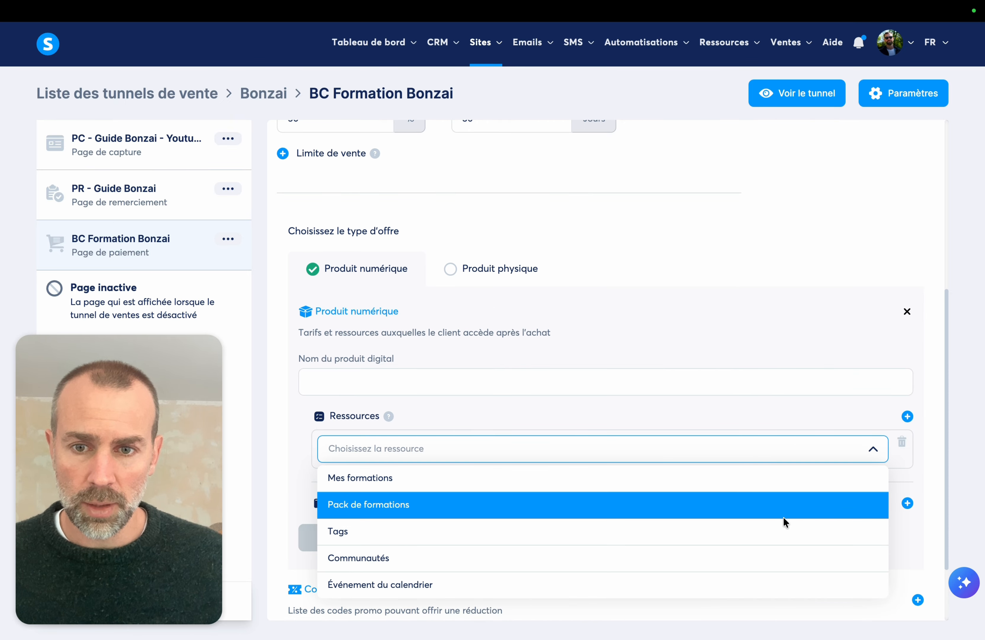
left_click(736, 483)
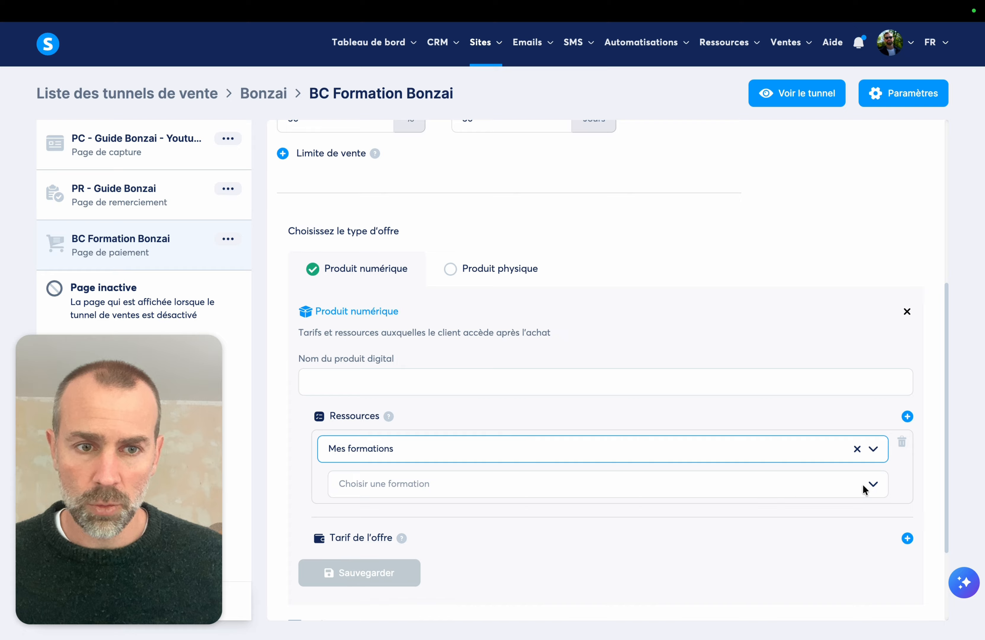
left_click(875, 485)
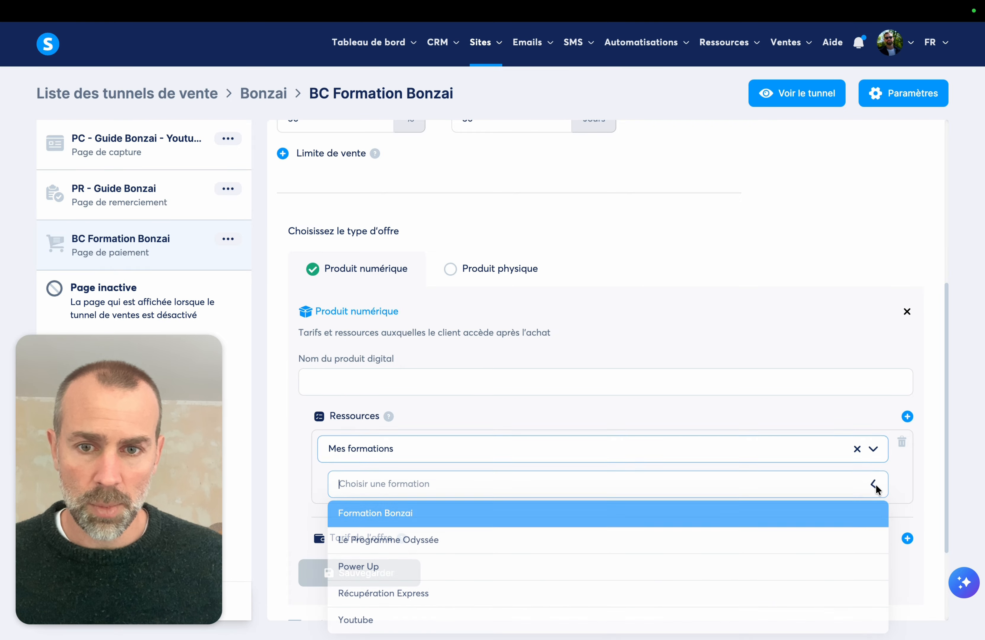
left_click(824, 515)
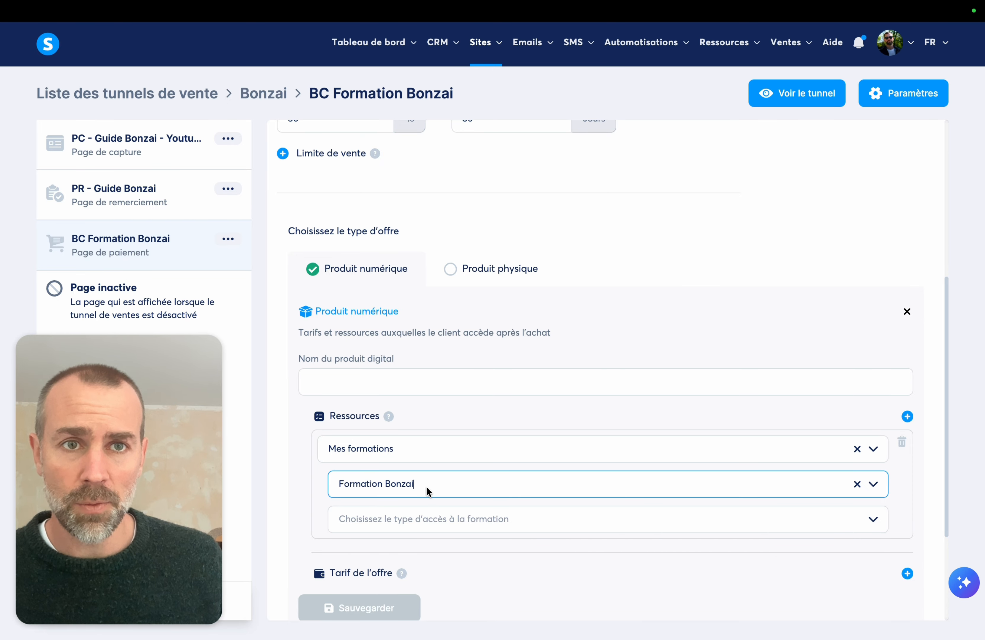
Set the access type of the Formation Bonzai resource to Accès total
mouse_move(760, 50)
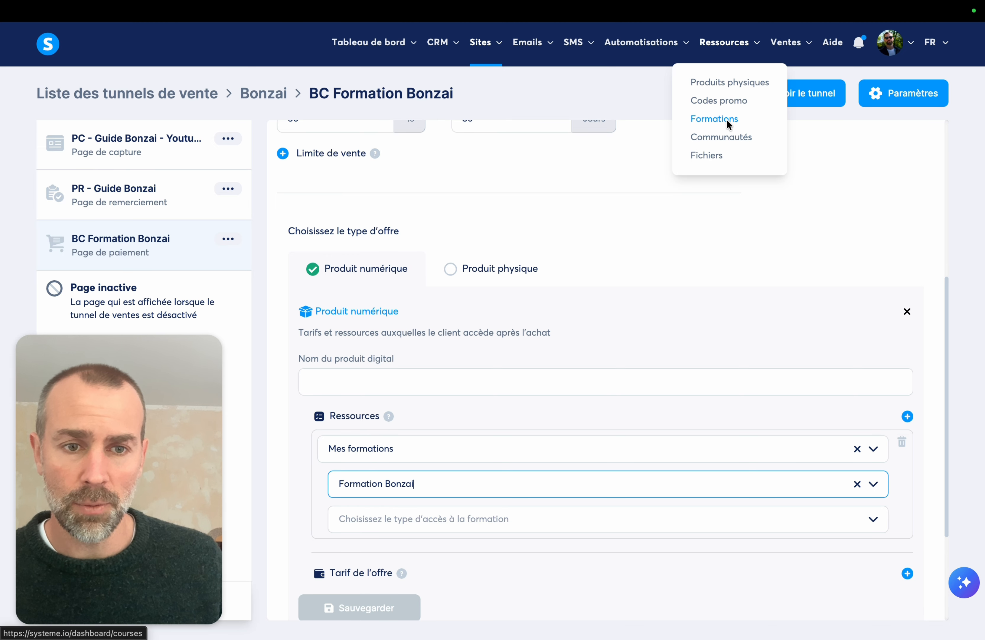
left_click(439, 521)
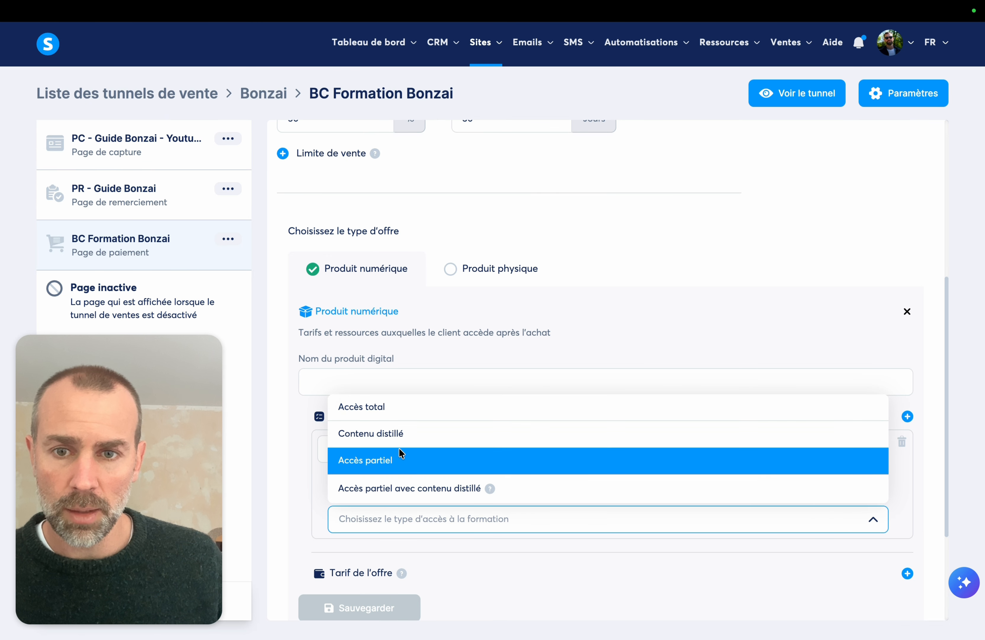
left_click(397, 414)
scroll(588, 458, "down", 5)
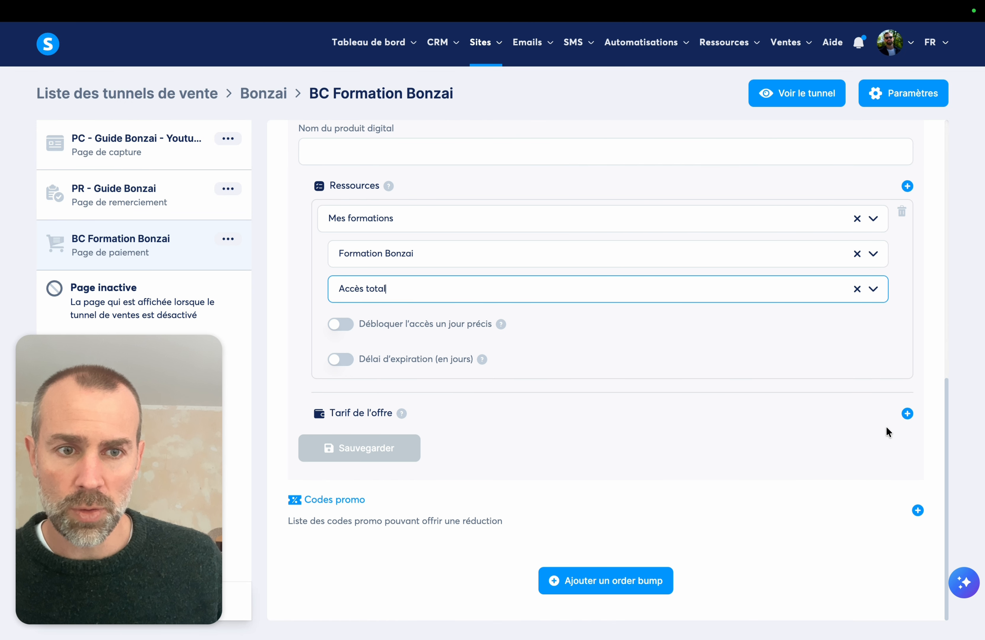
Add a new one-time pricing plan to the offer, using "Formation Bonzai" as product name, internal offer name and transaction description
left_click(908, 415)
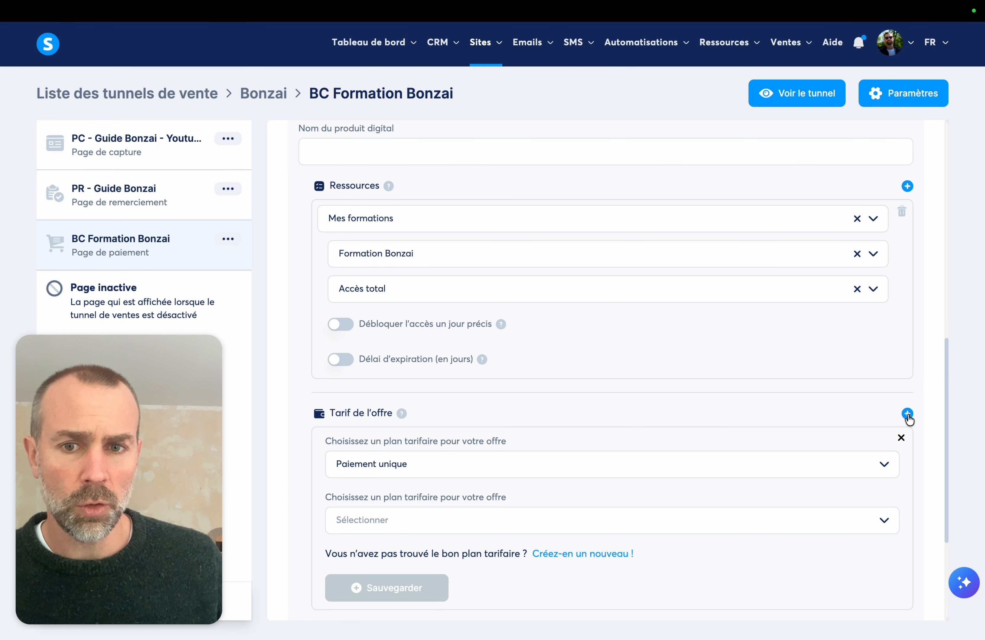
left_click(361, 468)
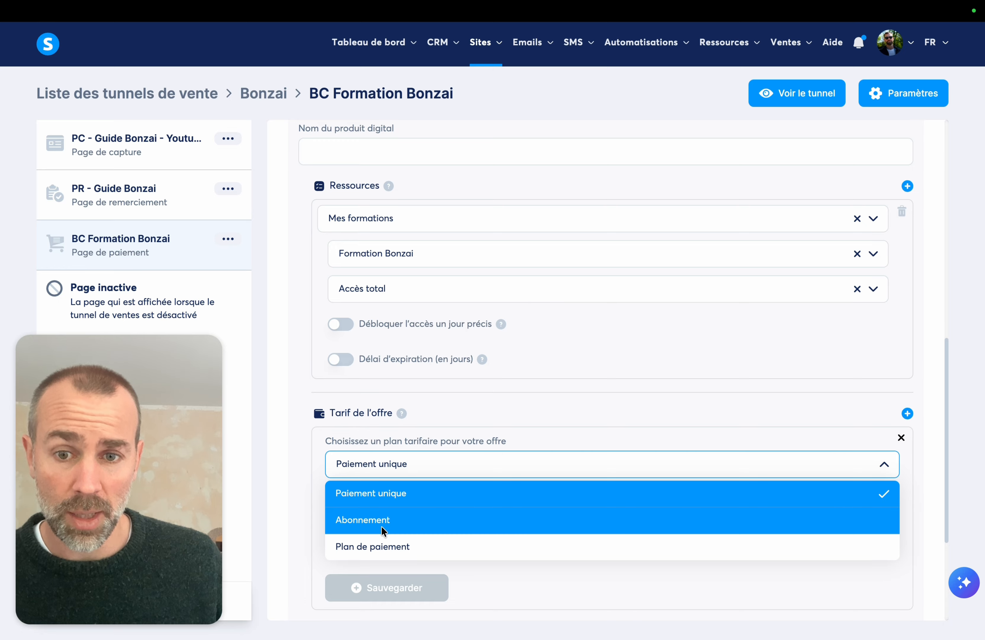
left_click(595, 428)
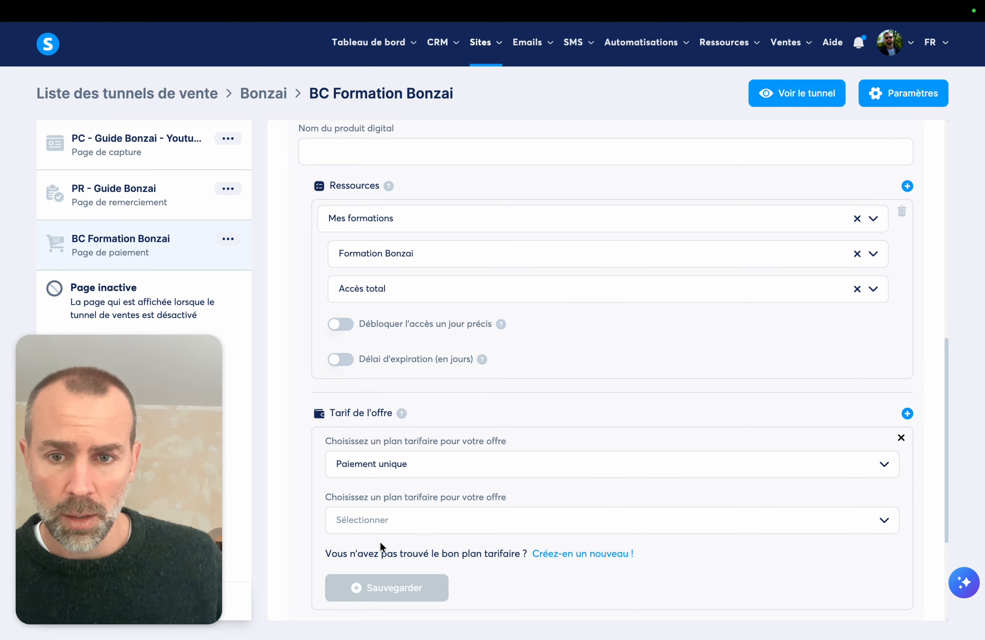
left_click(590, 554)
left_click(378, 475)
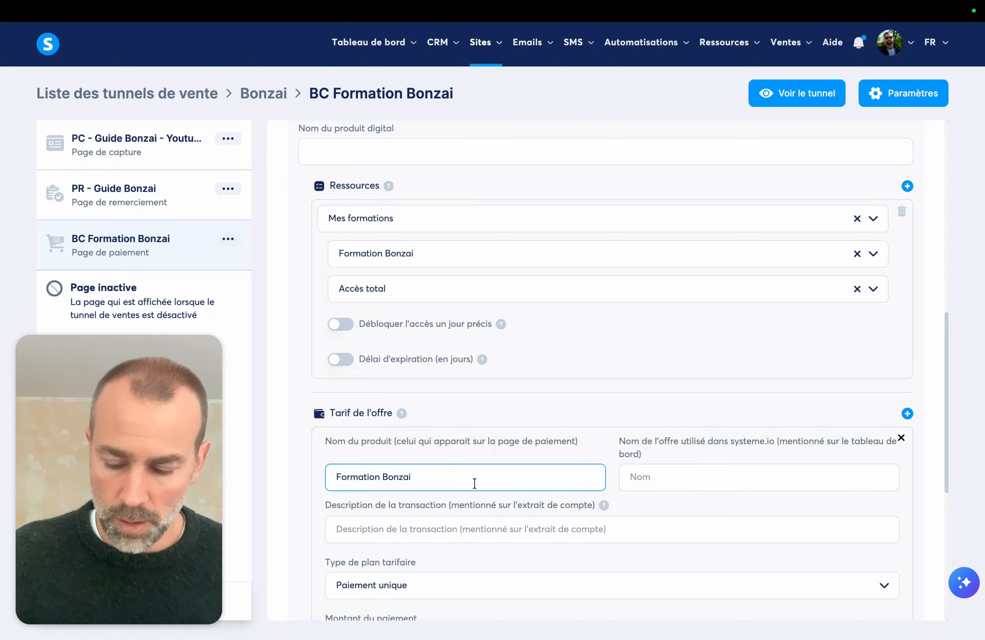
key("super+a")
key("super+c")
left_click(681, 483)
key("super+v")
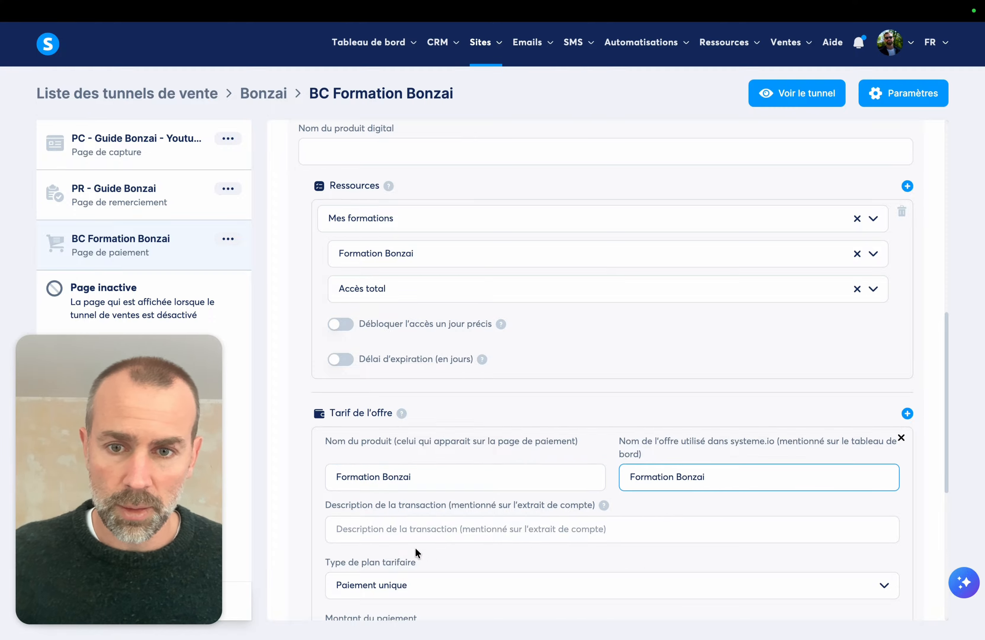
left_click(397, 534)
key("super+v")
Set the plan's payment amount to 67 eur with tax handling Incluse, and save the pricing plan
scroll(414, 510, "down", 5)
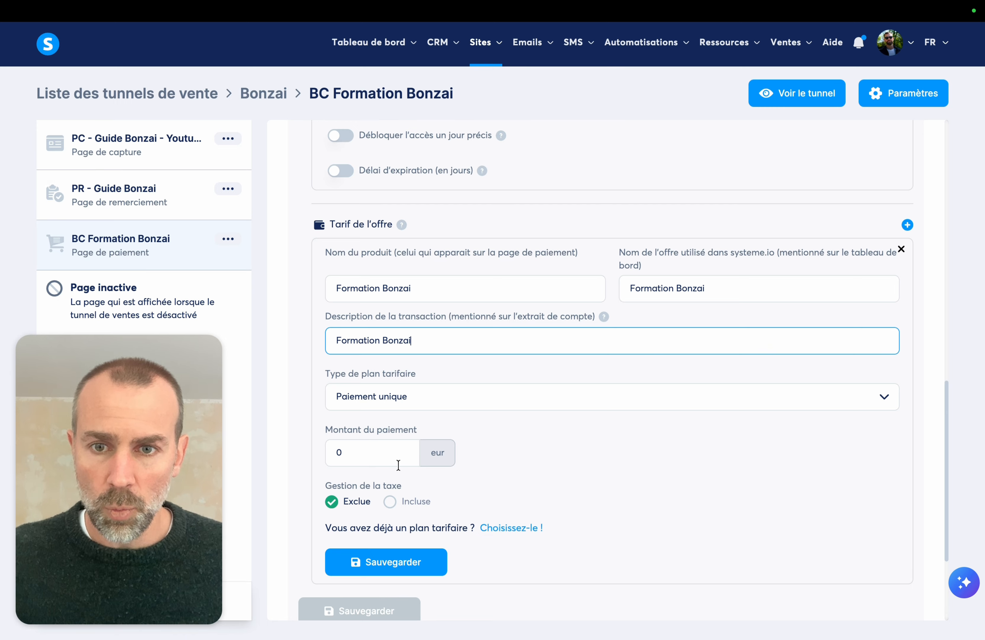
left_click(353, 450)
key("BackSpace")
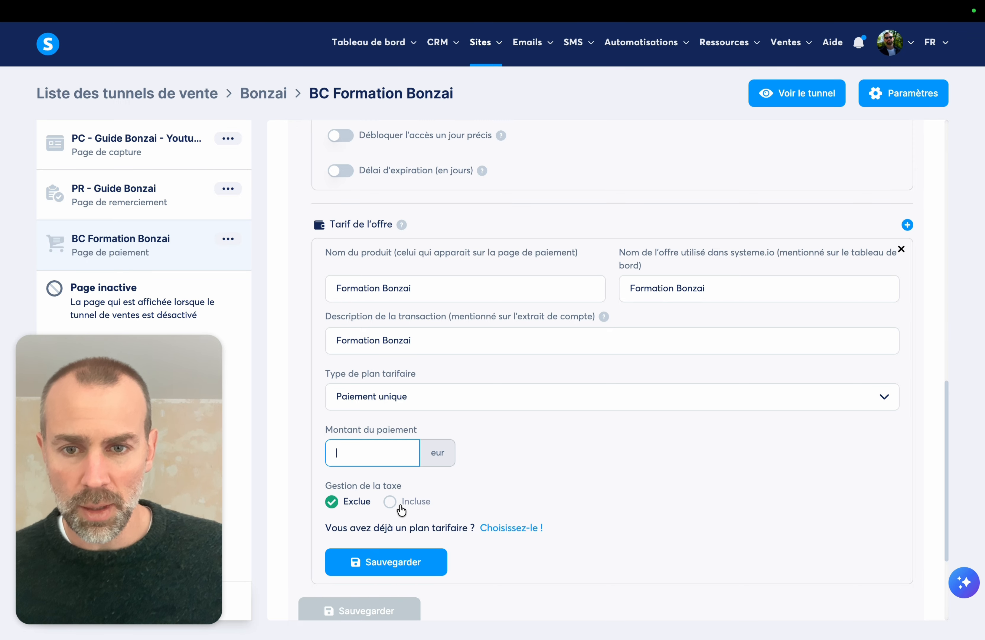
left_click(391, 508)
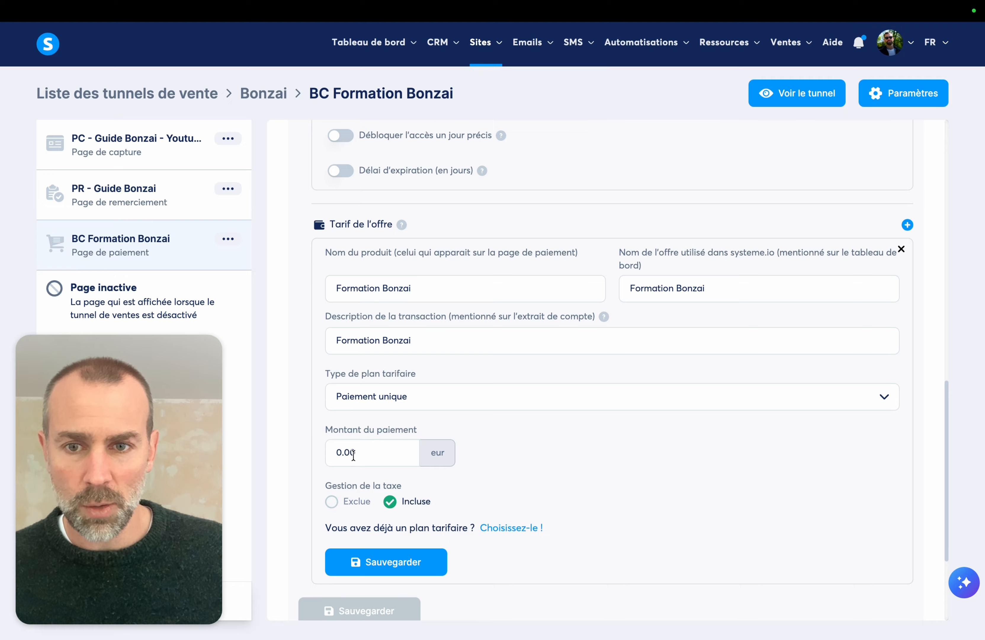
left_click_drag(363, 453, 305, 461)
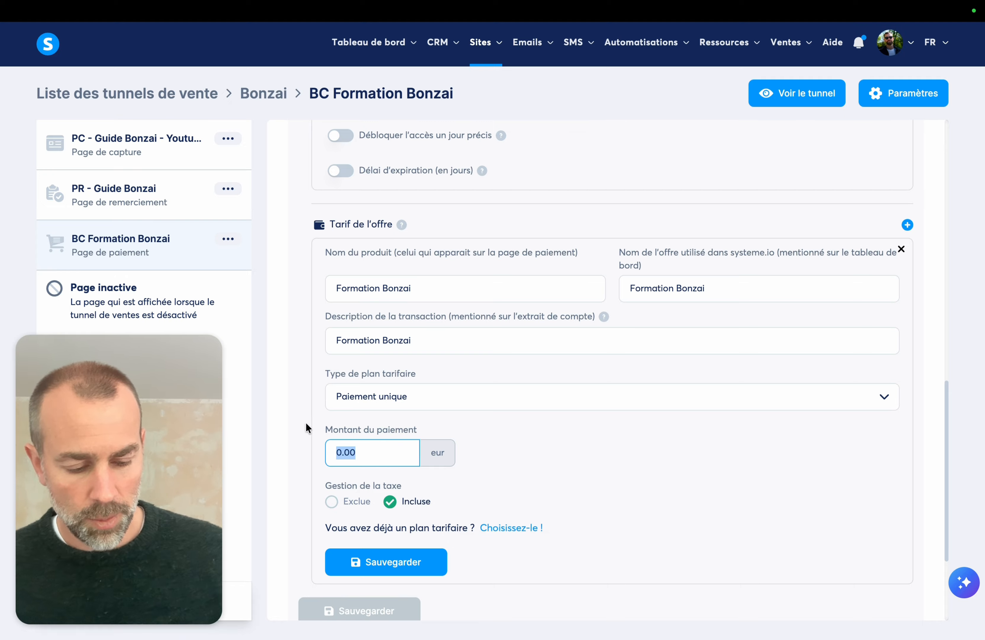
type("67")
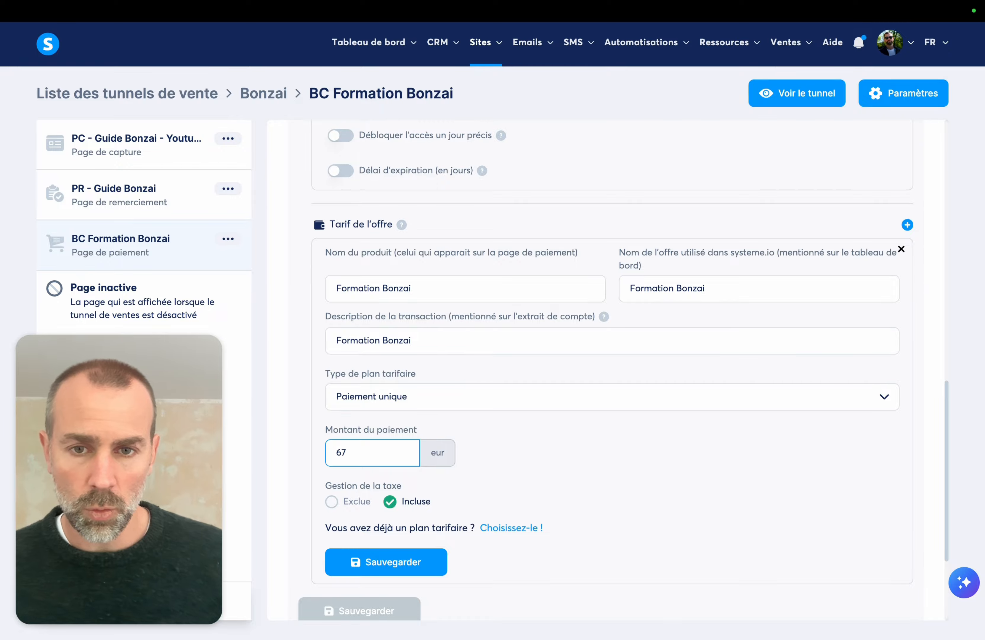
left_click(610, 437)
scroll(618, 454, "down", 2)
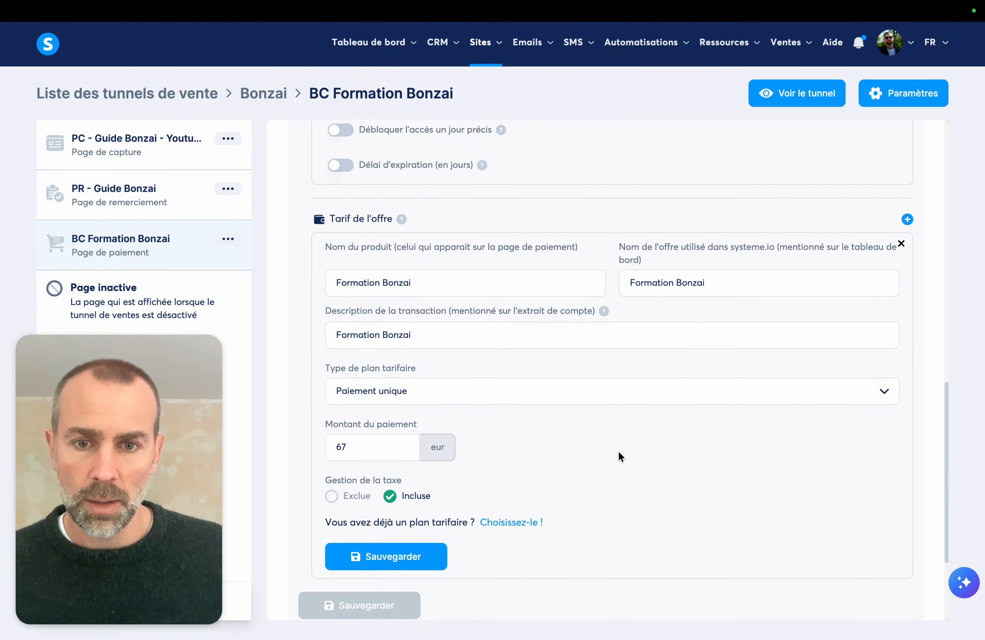
left_click(394, 477)
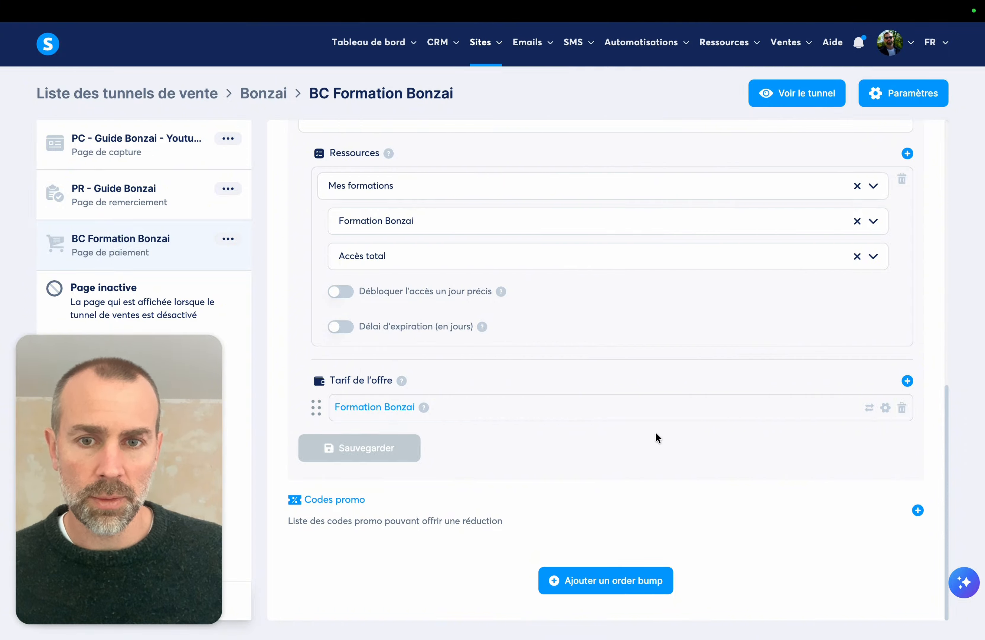
Preview the BC Formation Bonzai payment page and examine its contact fields, payment methods and order details, then return to the funnel settings
scroll(655, 430, "up", 7)
scroll(656, 426, "down", 7)
scroll(659, 430, "up", 5)
scroll(659, 432, "up", 7)
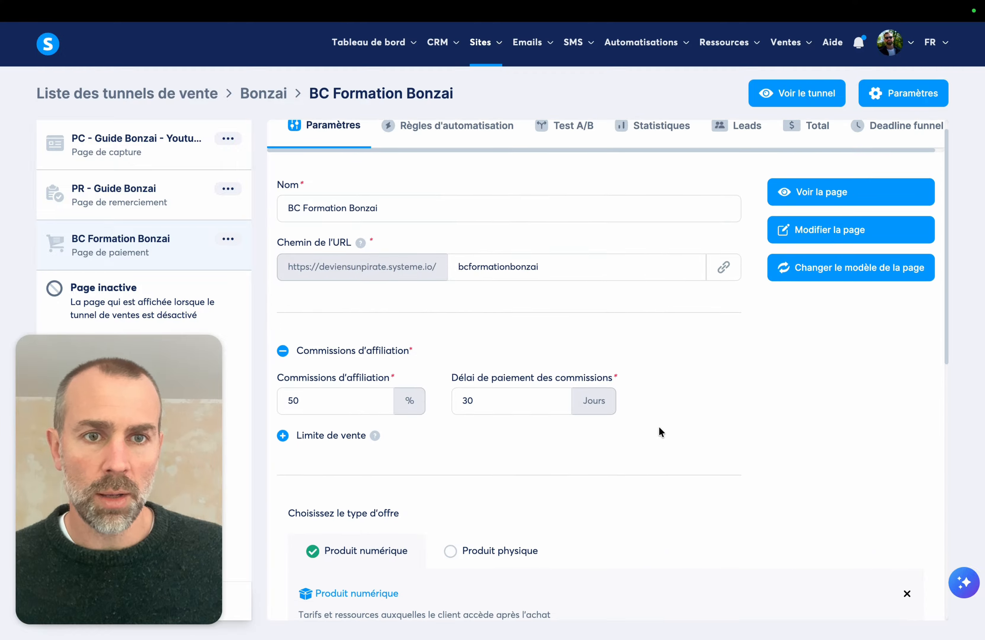
scroll(661, 420, "down", 1)
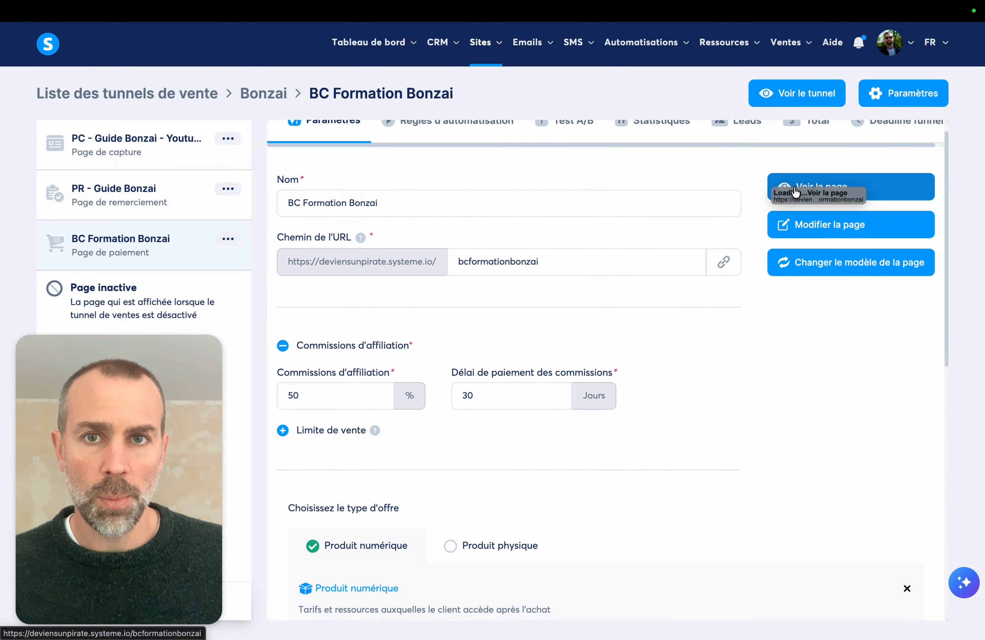
left_click(818, 180)
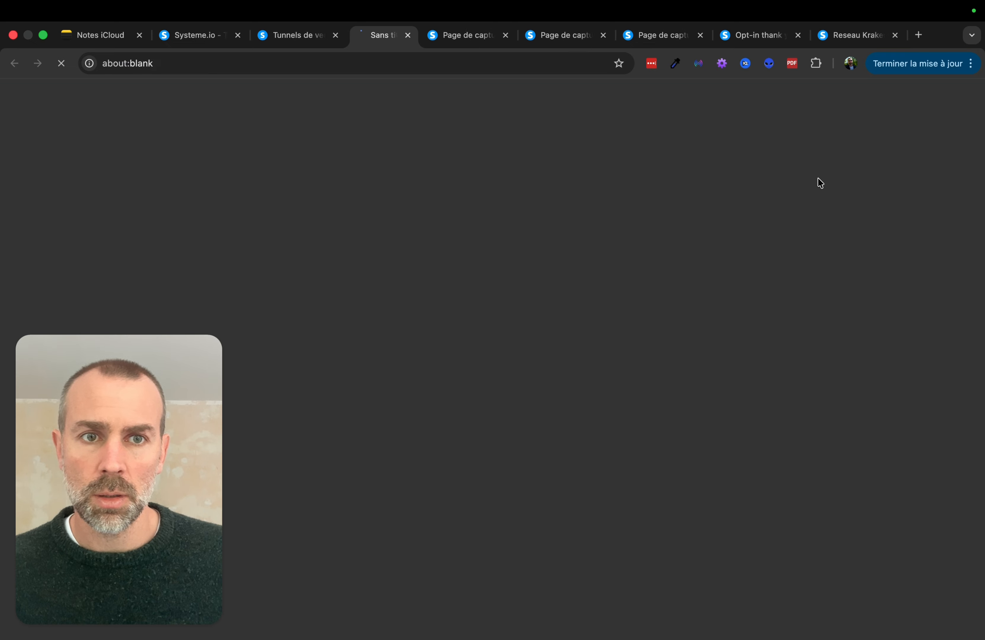
scroll(693, 328, "down", 4)
scroll(693, 330, "down", 4)
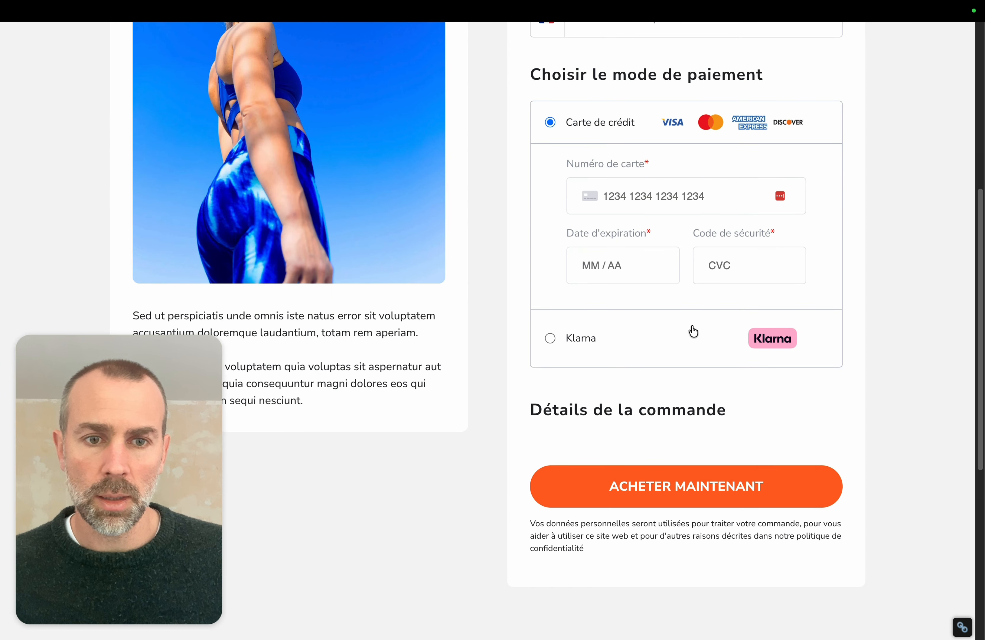
scroll(528, 287, "up", 3)
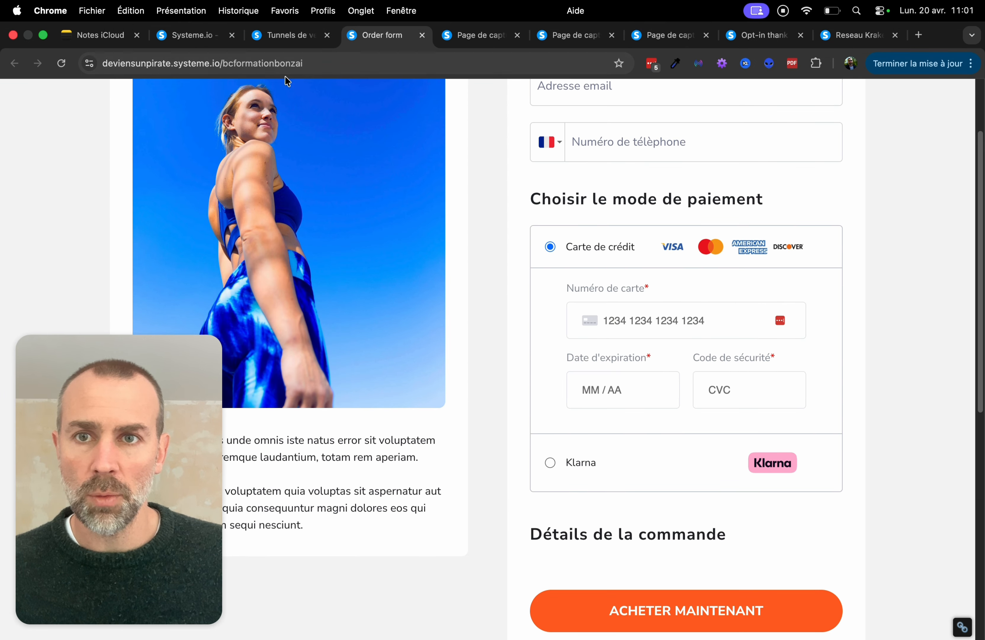
scroll(582, 270, "down", 10)
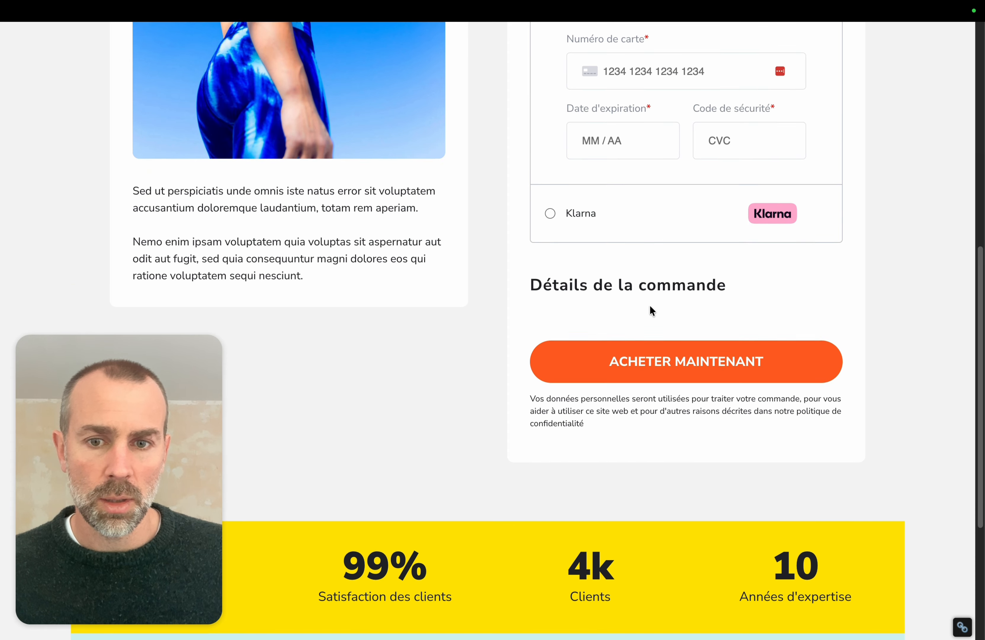
scroll(652, 311, "up", 10)
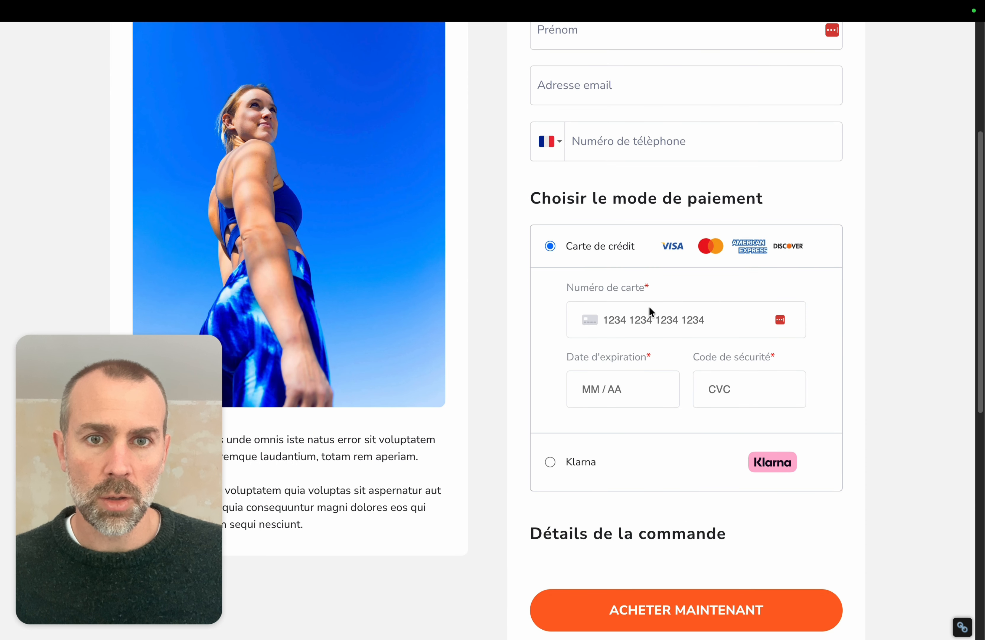
scroll(663, 316, "up", 2)
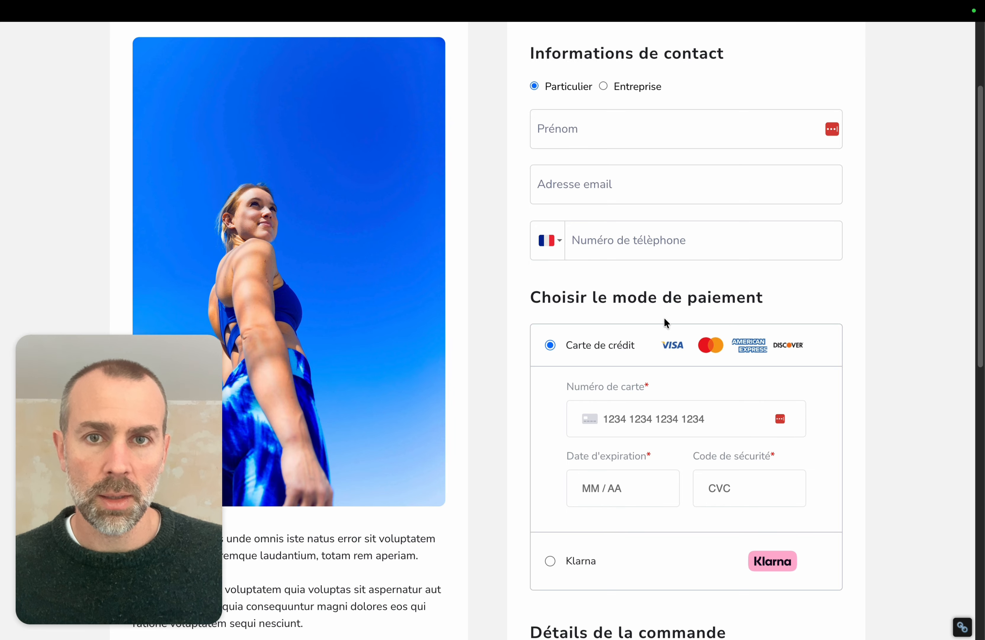
scroll(663, 317, "up", 3)
mouse_move(304, 4)
left_click(291, 35)
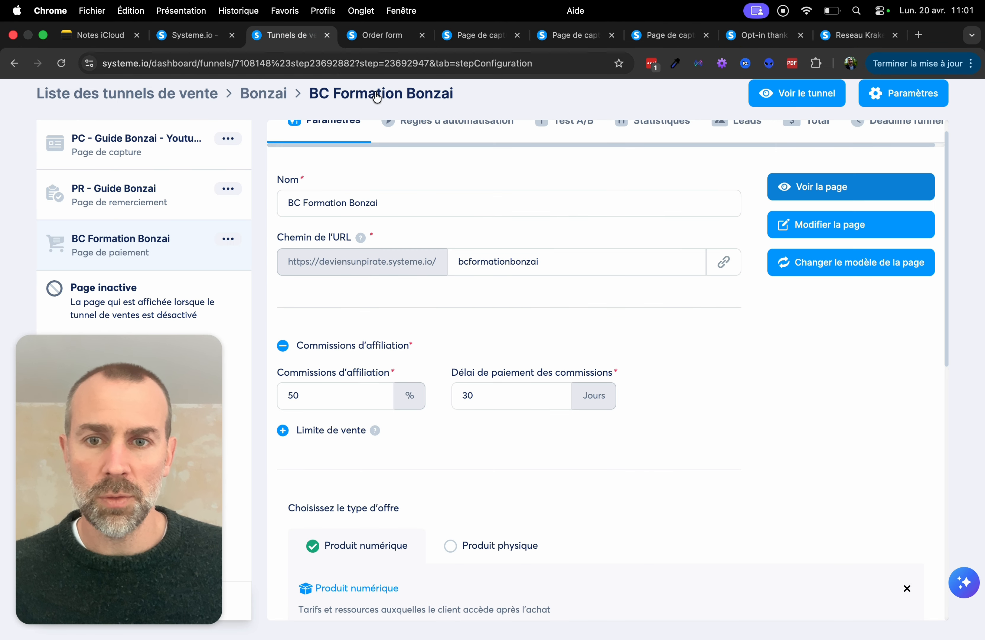
Add an order bump to the BC Formation Bonzai payment page
scroll(529, 447, "down", 8)
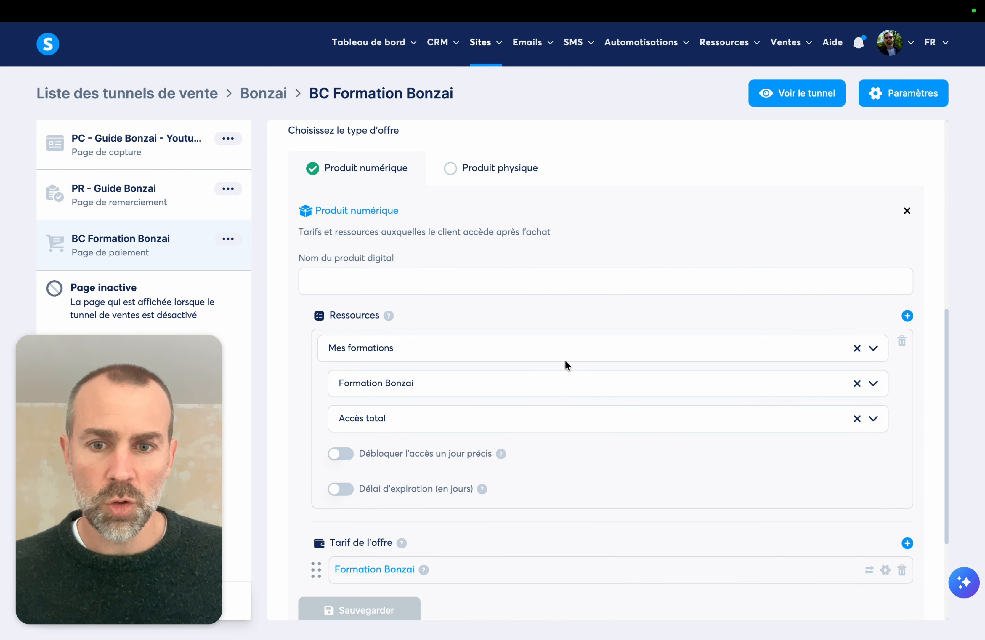
scroll(561, 361, "down", 3)
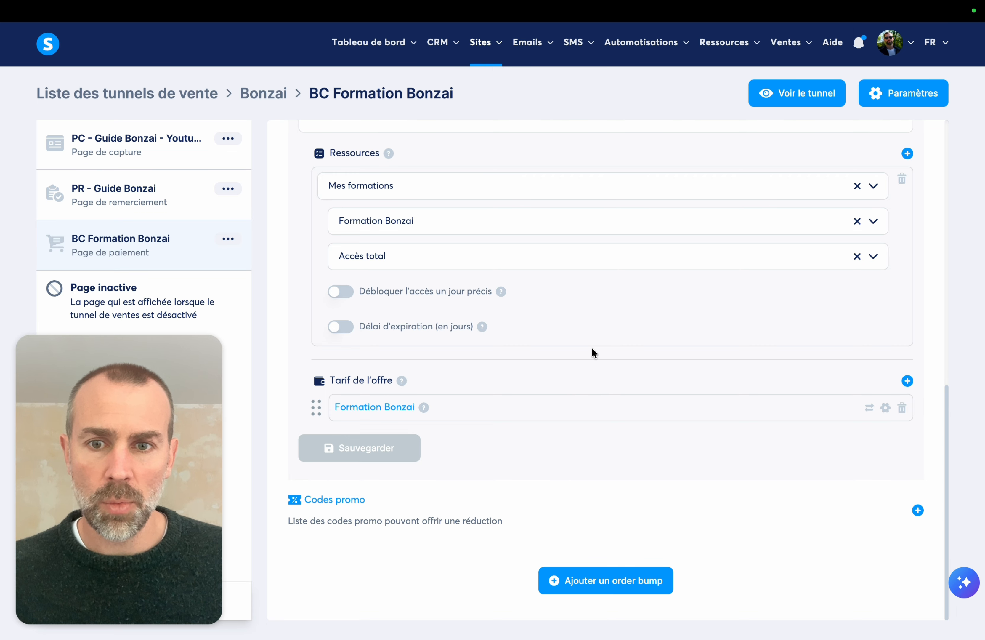
left_click(605, 584)
scroll(529, 478, "down", 2)
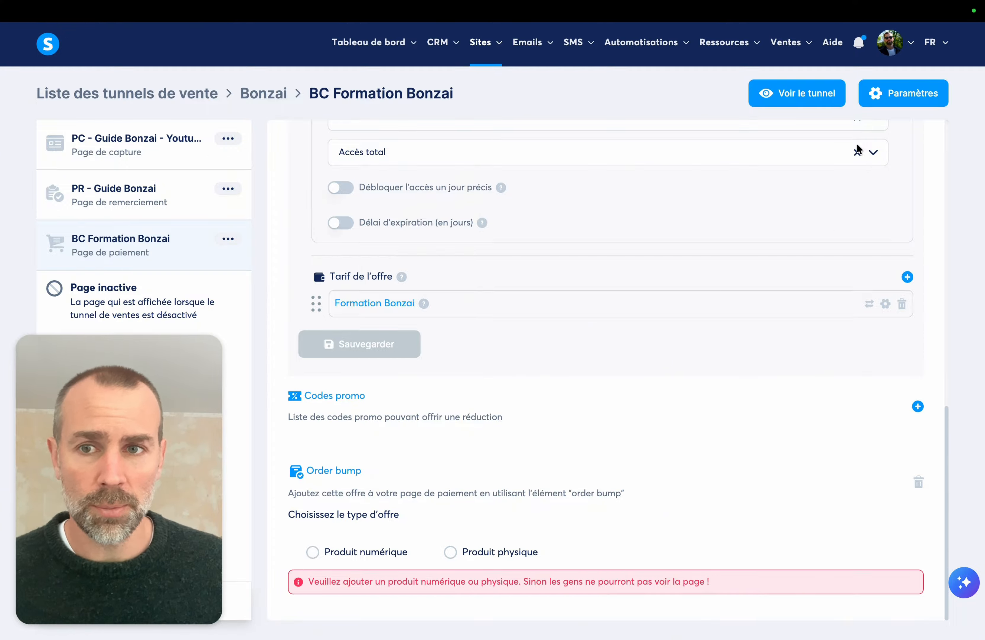
Open the payment page in the editor, review its contact form and payment section, save the page and exit
scroll(676, 242, "up", 15)
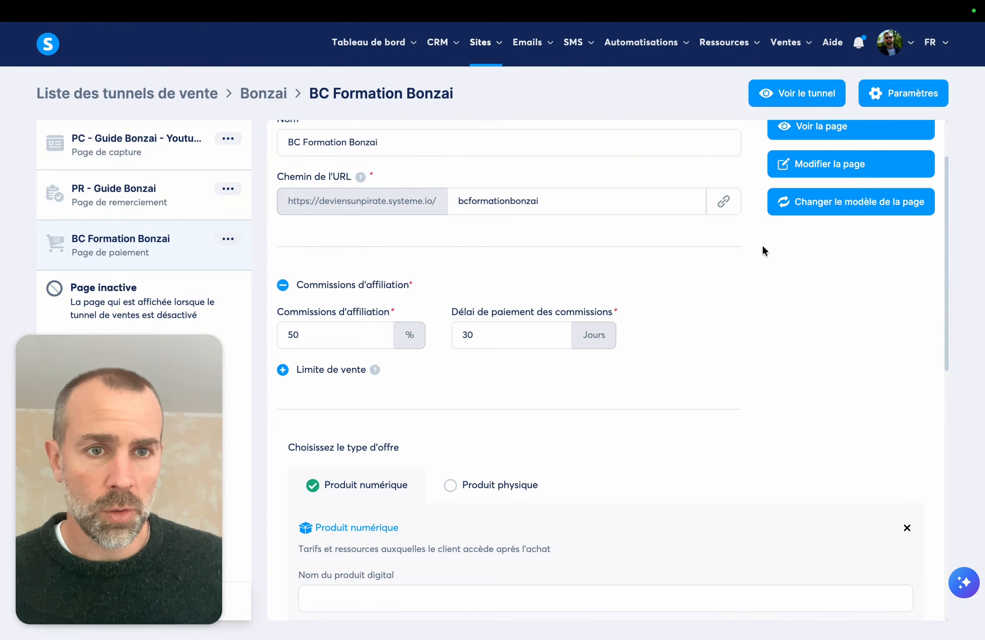
left_click(816, 249)
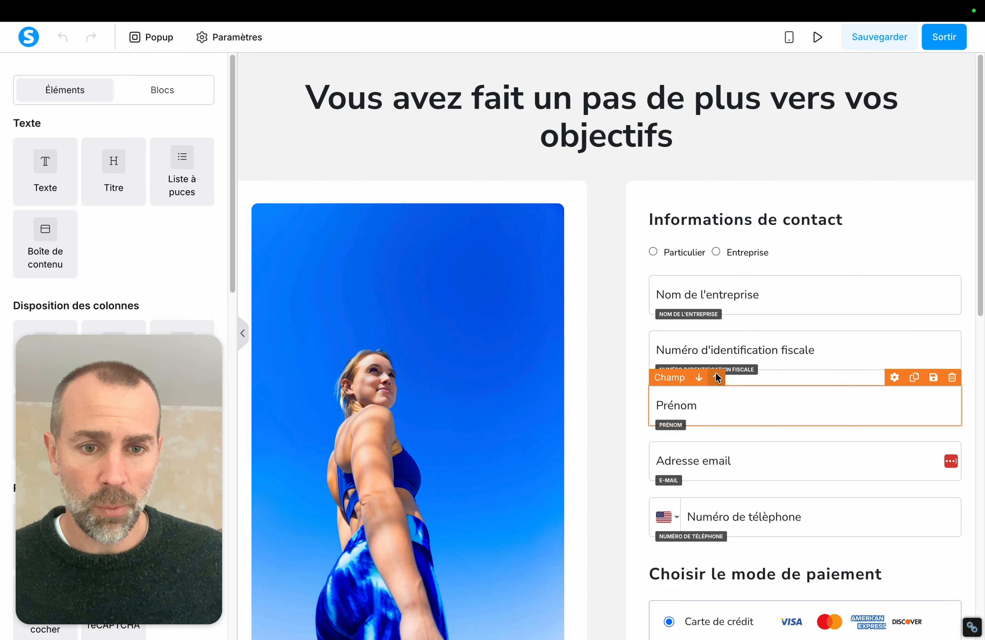
scroll(715, 372, "down", 5)
scroll(759, 372, "down", 4)
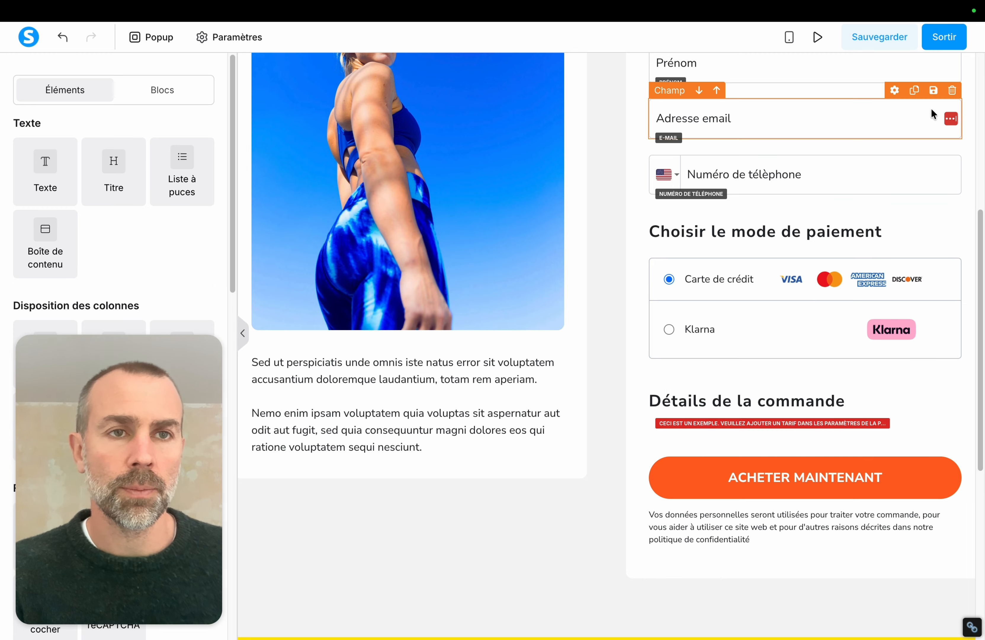
left_click(865, 39)
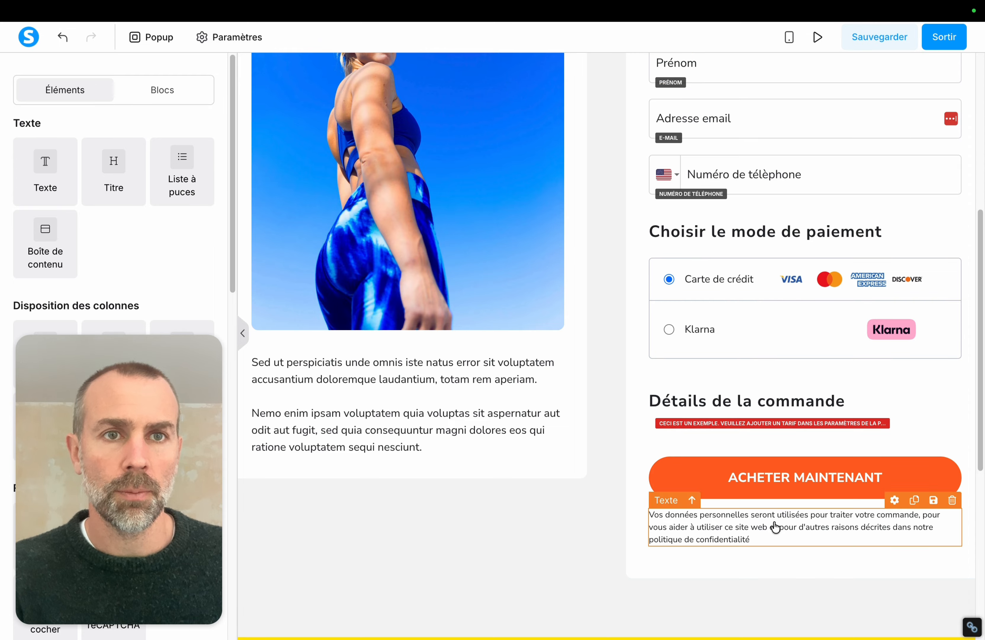
left_click(940, 39)
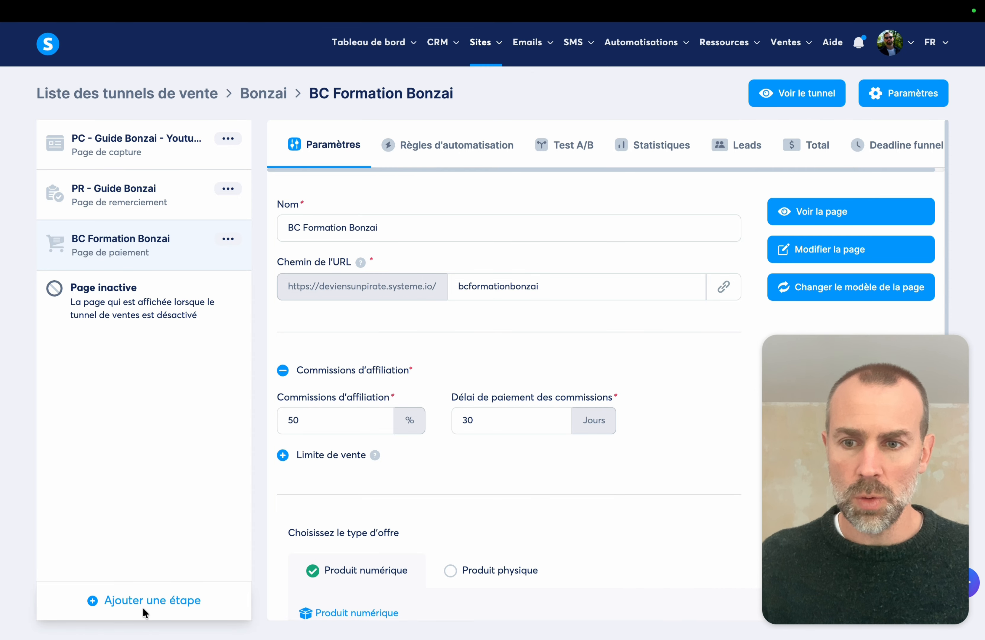
Create a funnel step named Upsell Formation Bonzai of type Upsell, based on a template
left_click(138, 603)
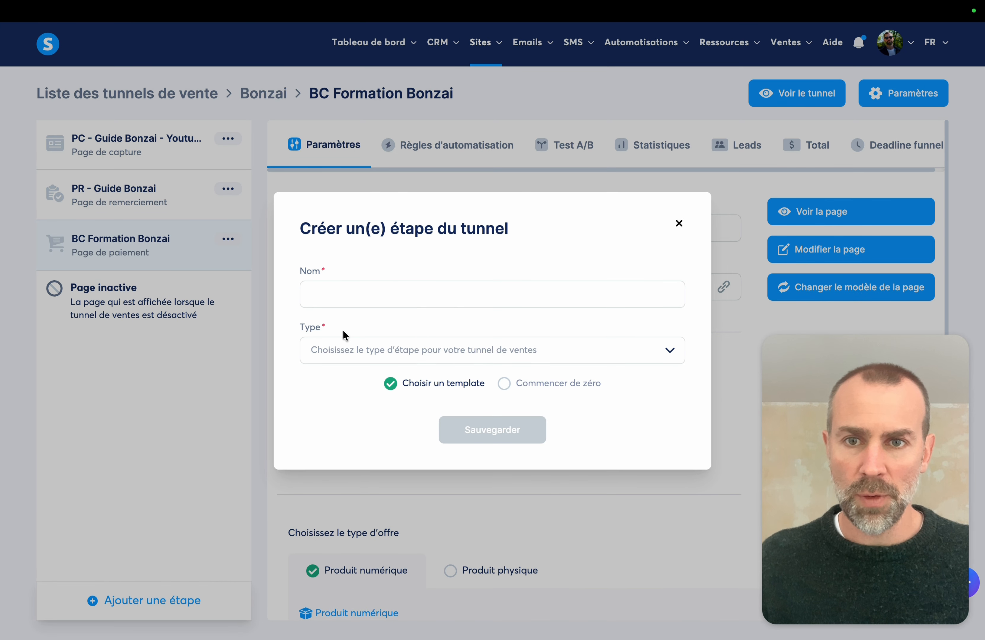
left_click(333, 300)
type("Upse")
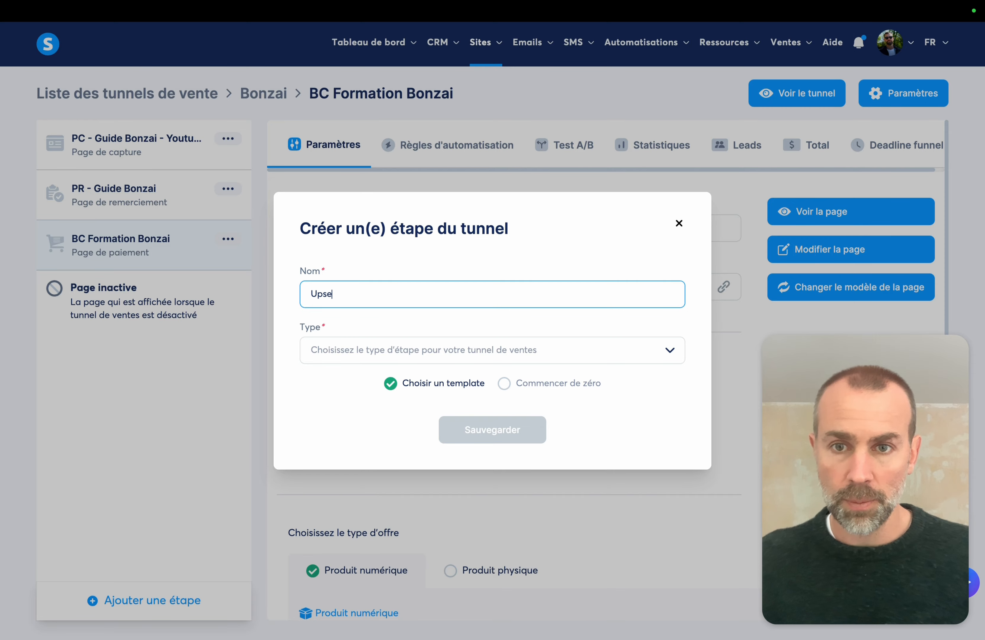
type("ll Forma")
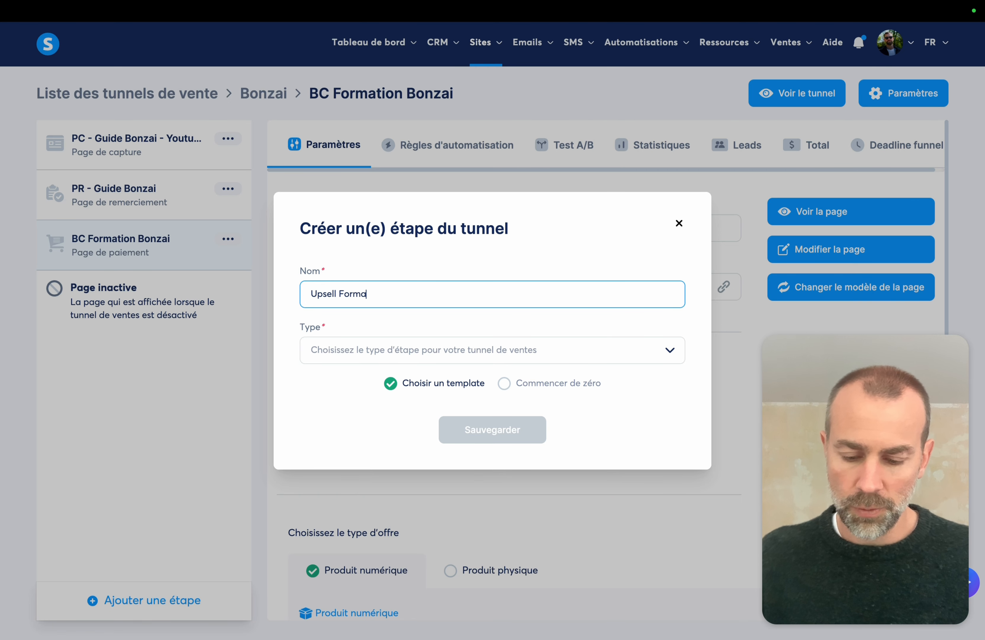
type("tion Bonzai")
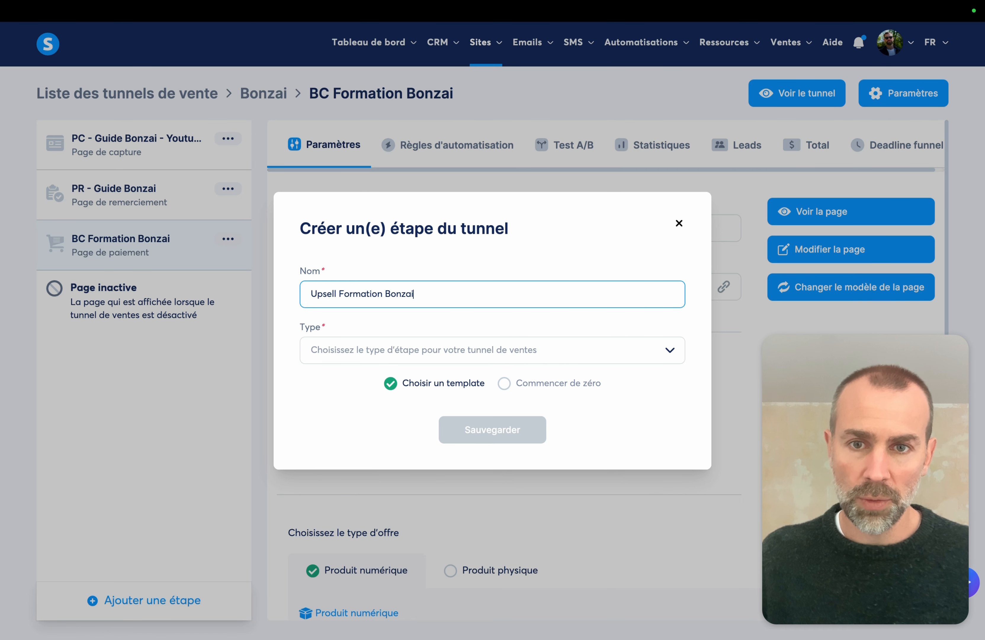
left_click(354, 349)
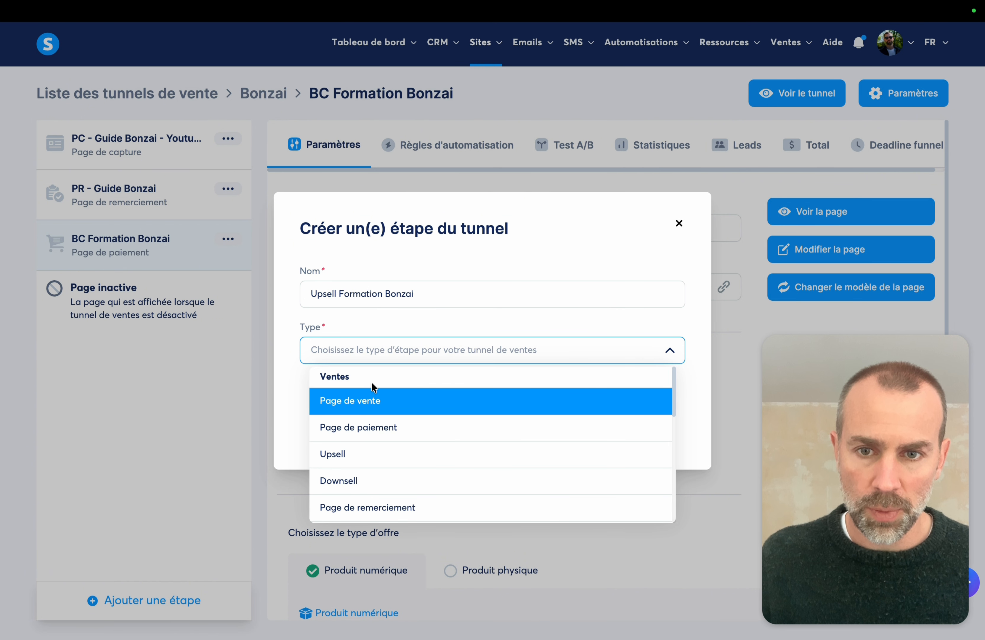
left_click(358, 454)
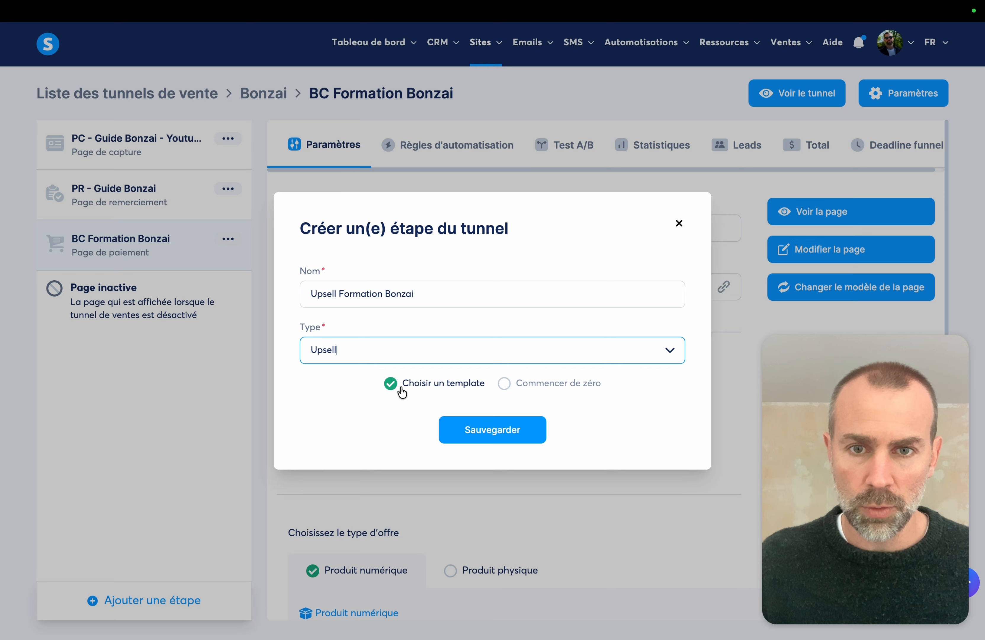
left_click(503, 434)
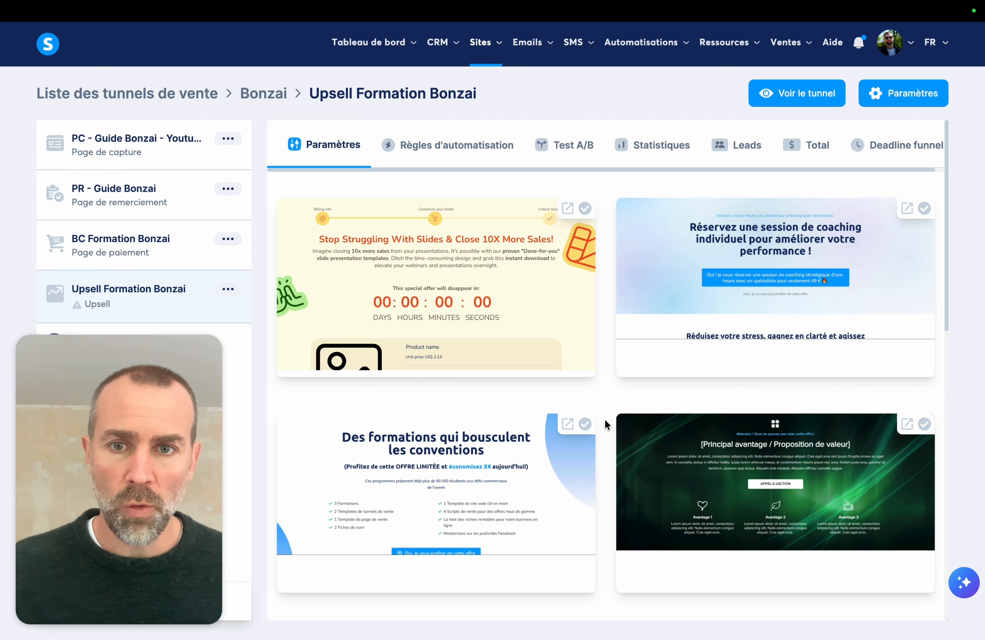
Apply the "ATTENDEZ ! Ne manquez pas cette offre" template to the upsell page and set its URL path to upformationbonzai
scroll(491, 430, "down", 5)
scroll(704, 421, "down", 5)
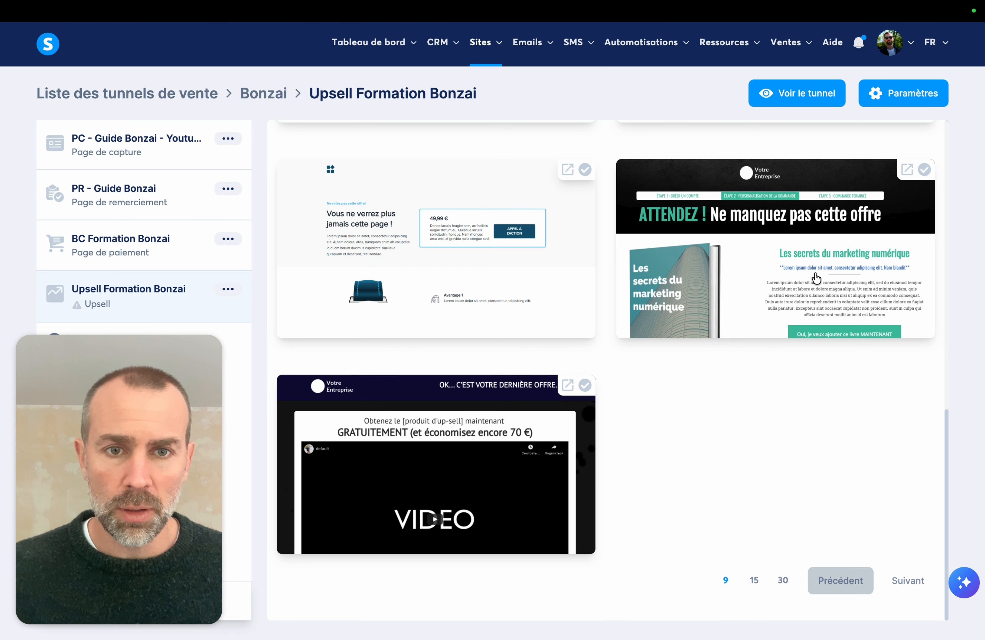
left_click(763, 268)
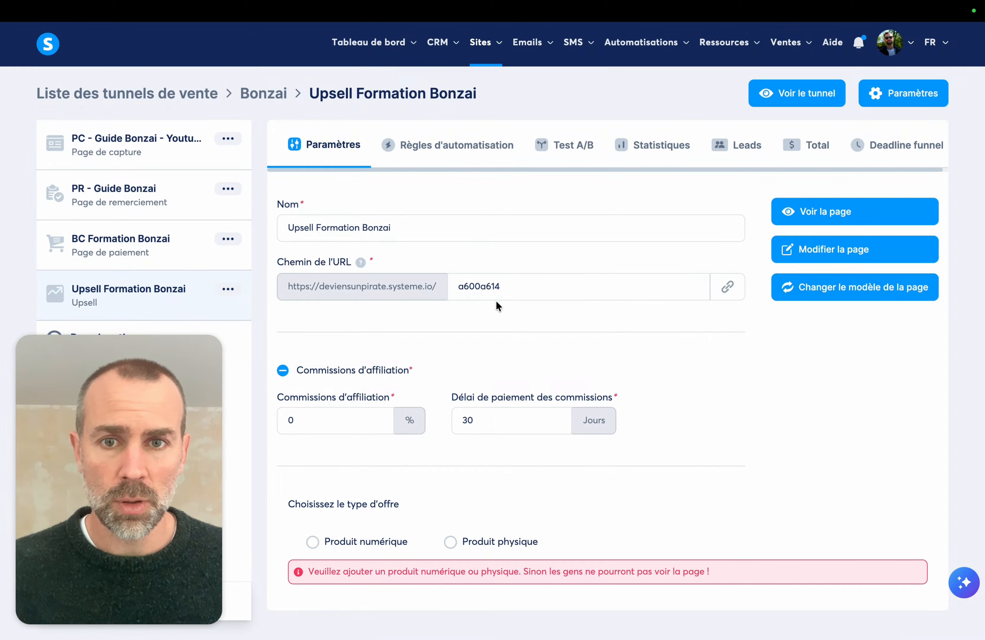
left_click_drag(460, 287, 540, 284)
type("ionbonzai")
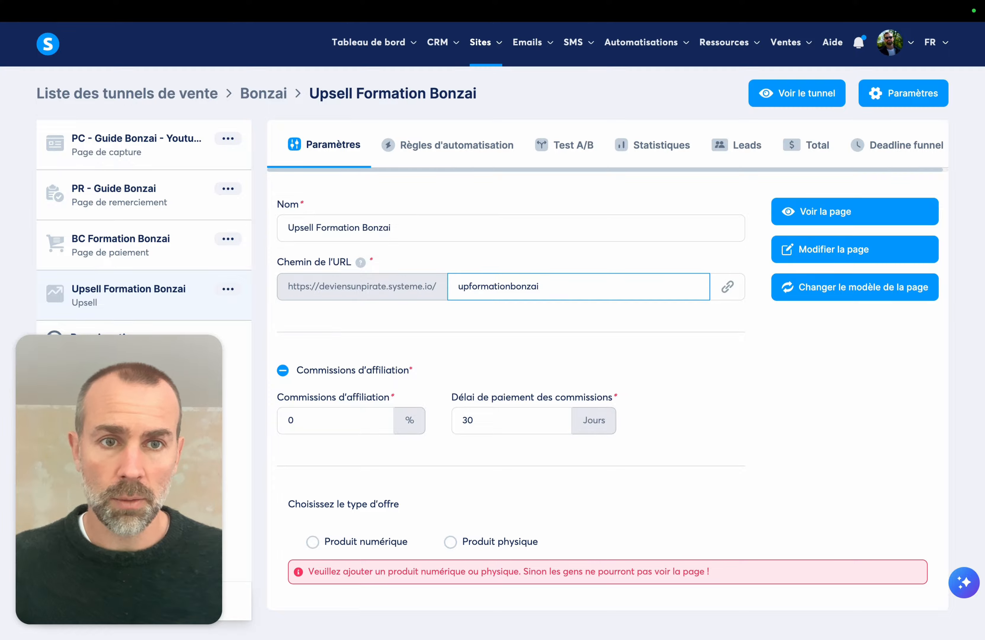
left_click_drag(855, 251, 896, 306)
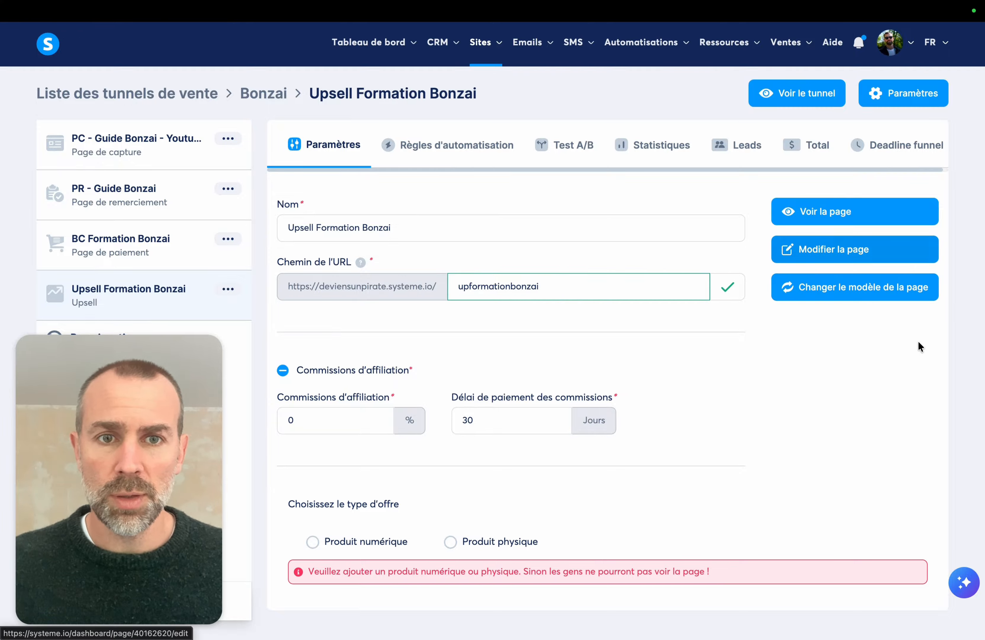
Open the upsell page in the editor, review its headline and its accept and decline offer buttons, save the page and exit
left_click(816, 249)
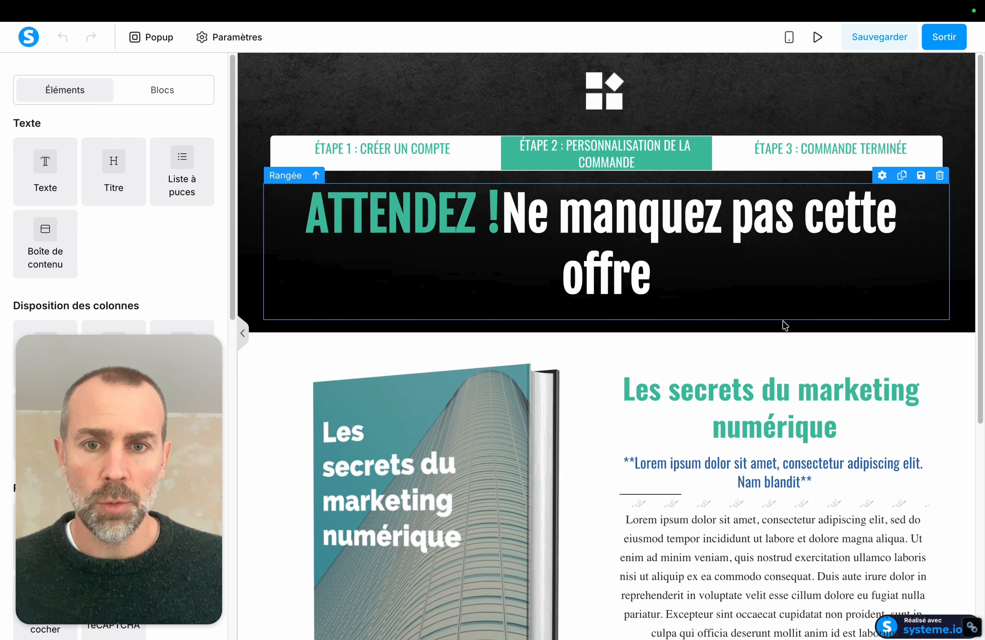
scroll(759, 353, "down", 1)
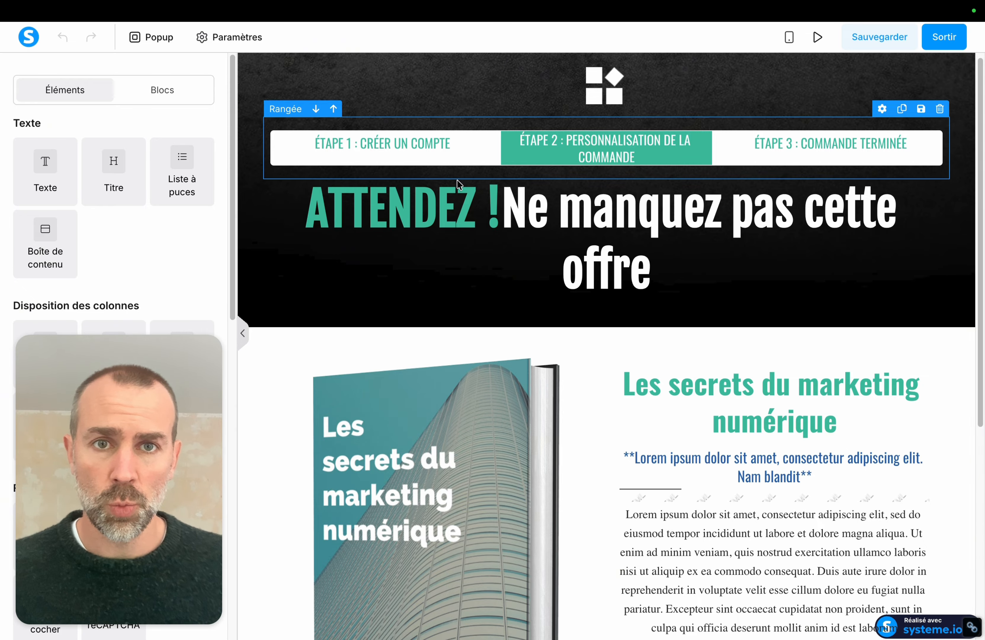
scroll(705, 356, "down", 6)
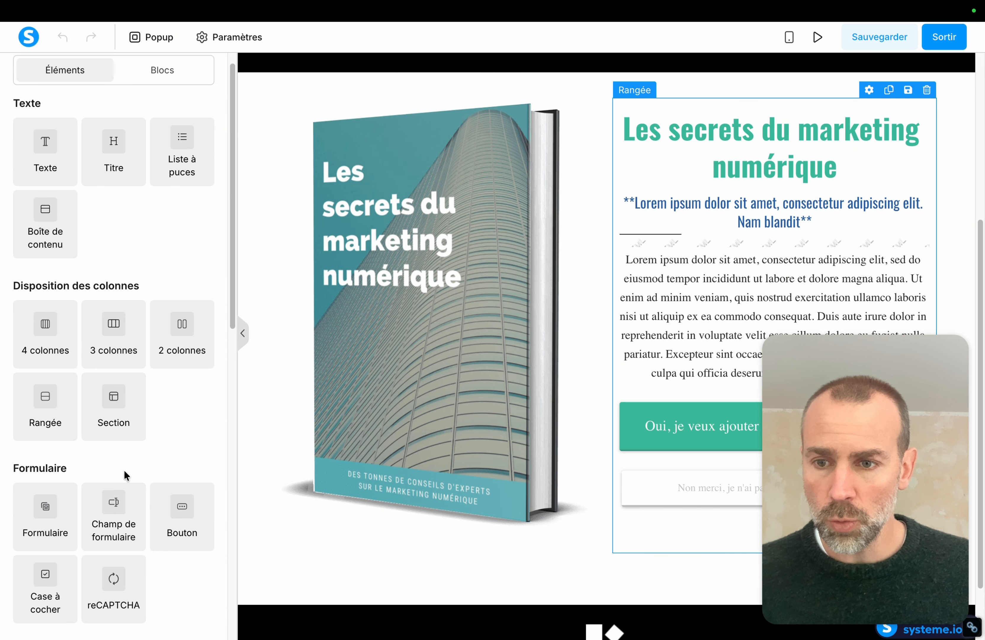
scroll(123, 469, "down", 5)
scroll(182, 426, "down", 1)
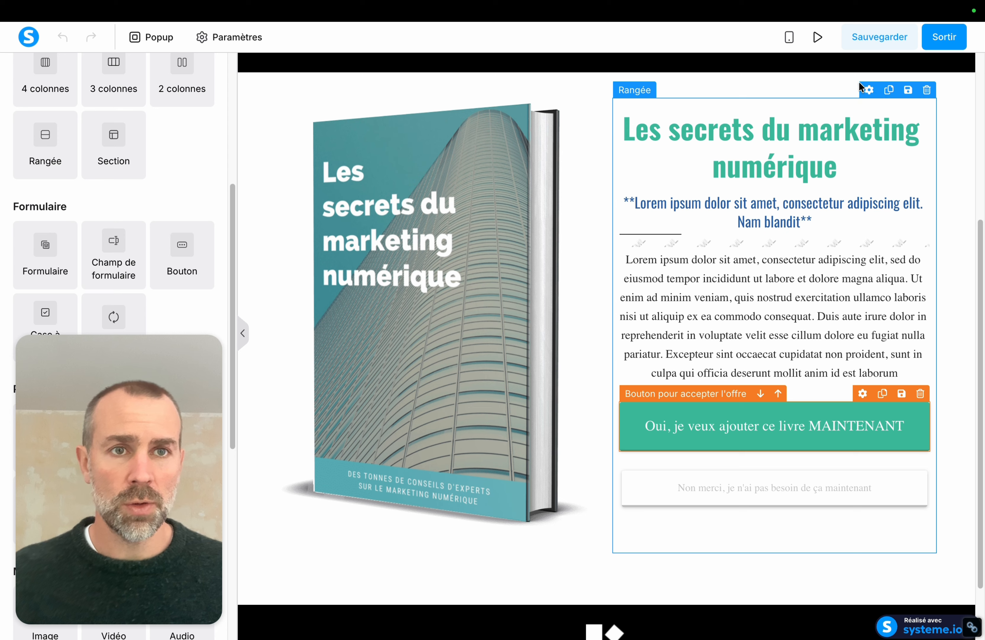
left_click(873, 36)
left_click(944, 36)
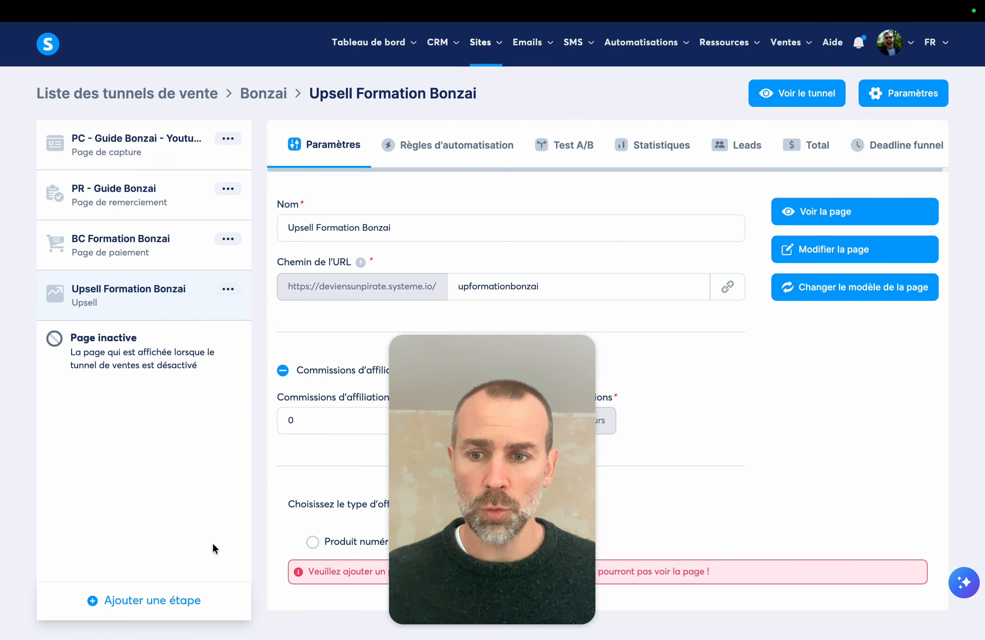
Create a funnel step named PR Formation Bonzai of type Page de remerciement, based on a template
left_click(166, 600)
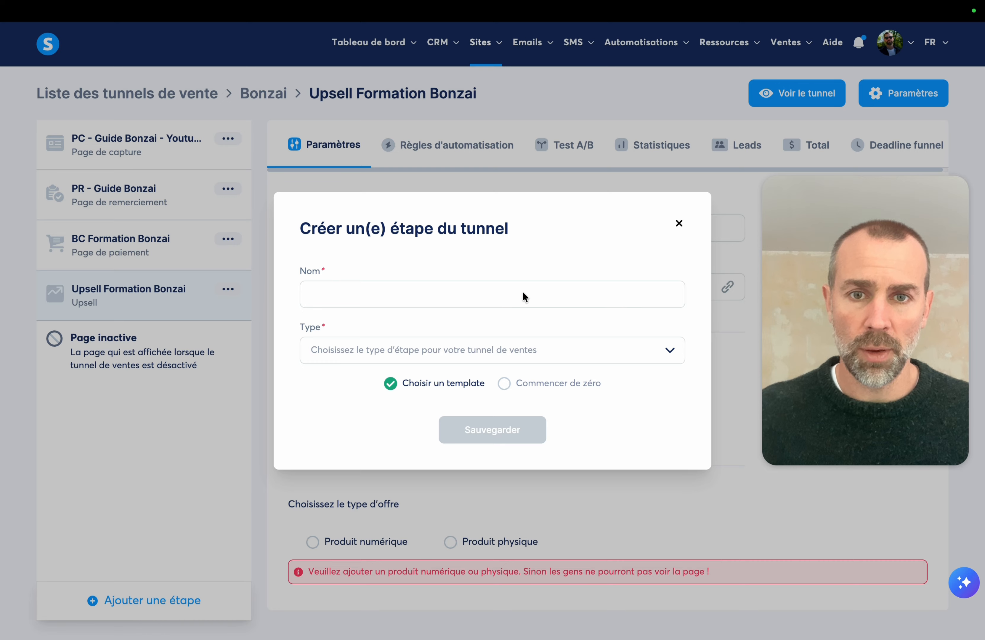
left_click(486, 290)
type("PR ")
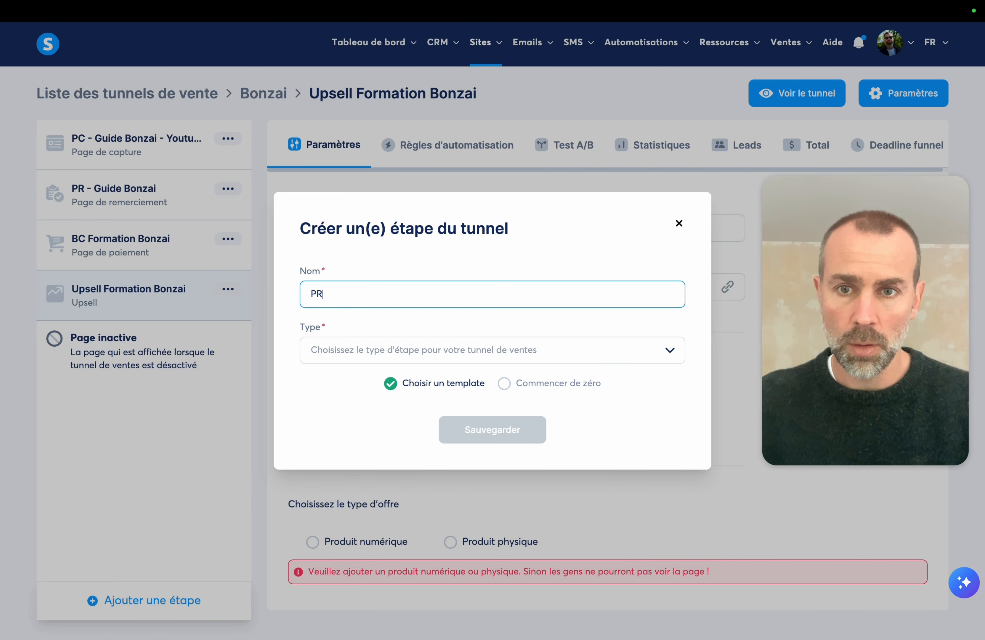
type("Formation ")
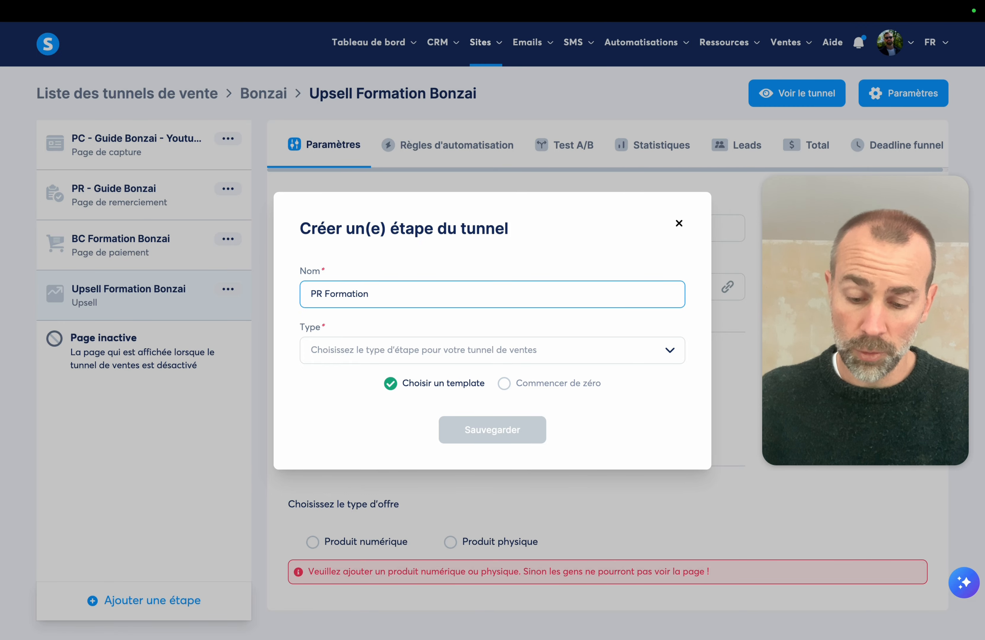
type("Bonzai")
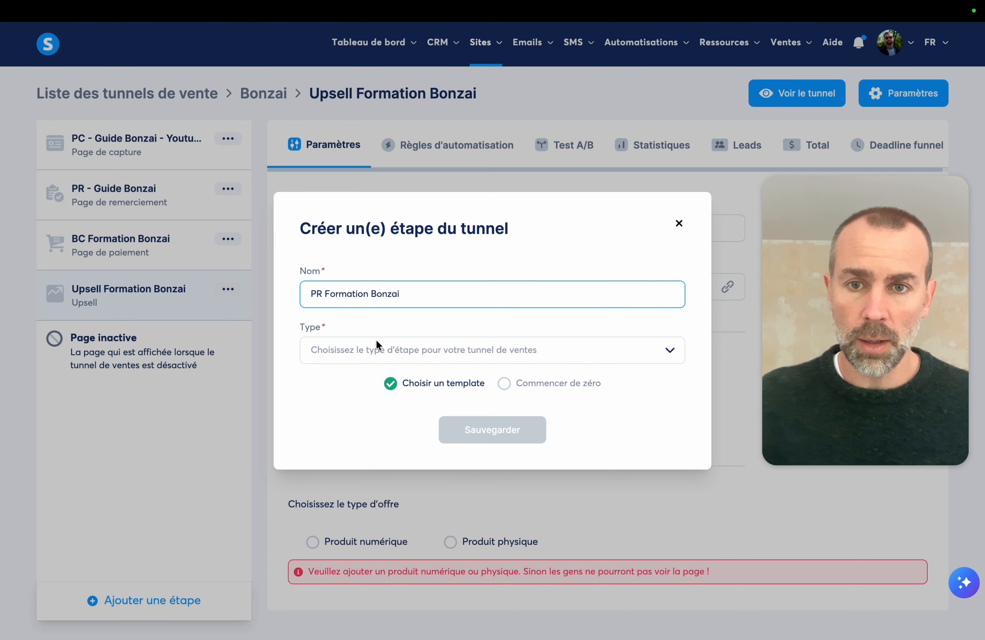
left_click(378, 349)
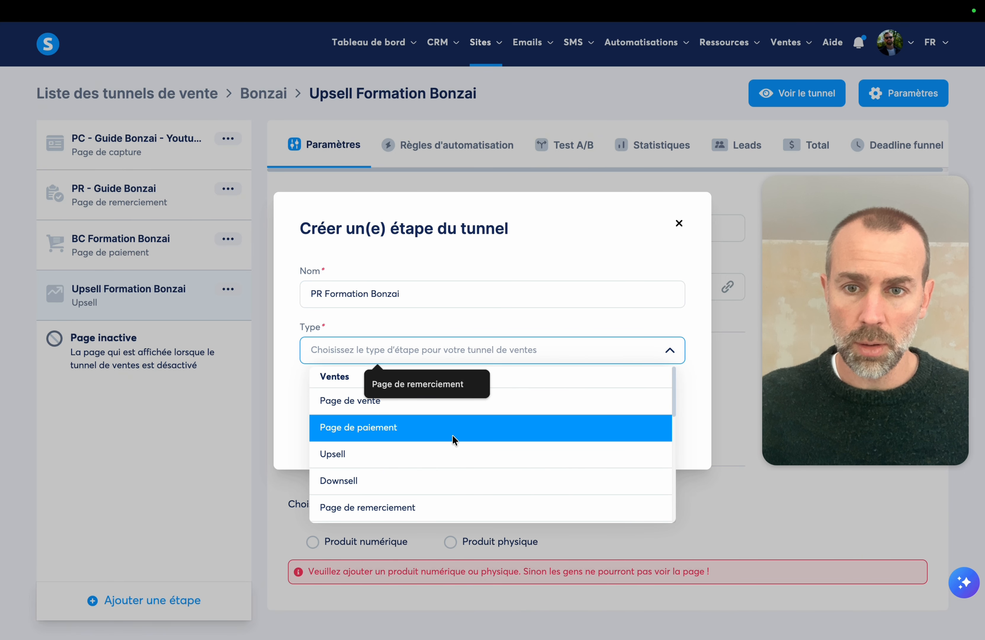
left_click(406, 505)
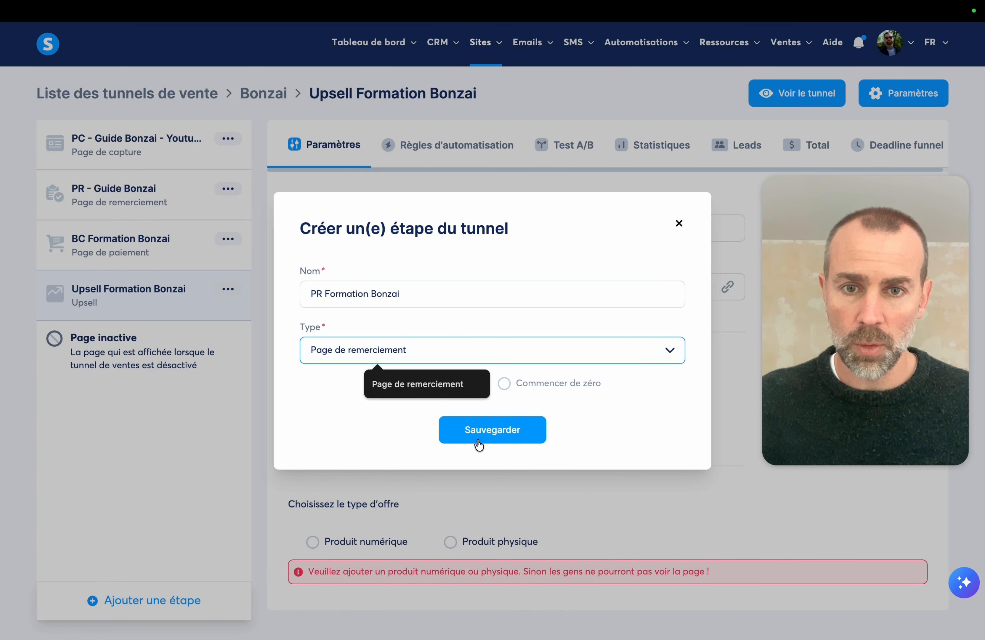
left_click(494, 429)
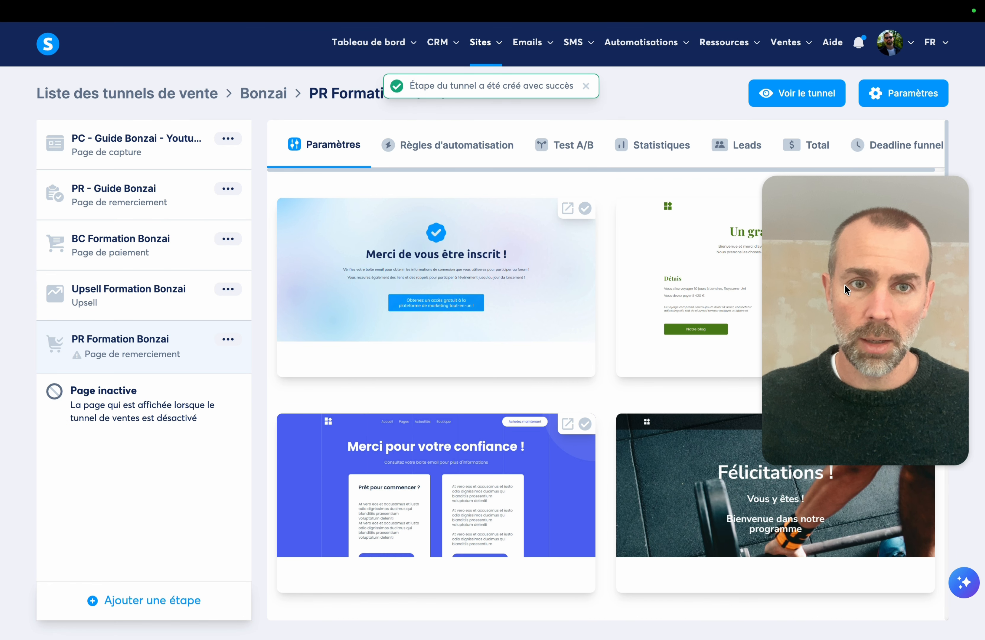
Apply the "Merci de vous être inscrit !" template to the PR Formation Bonzai page and set its URL path to prformationbonzai
scroll(502, 335, "down", 2)
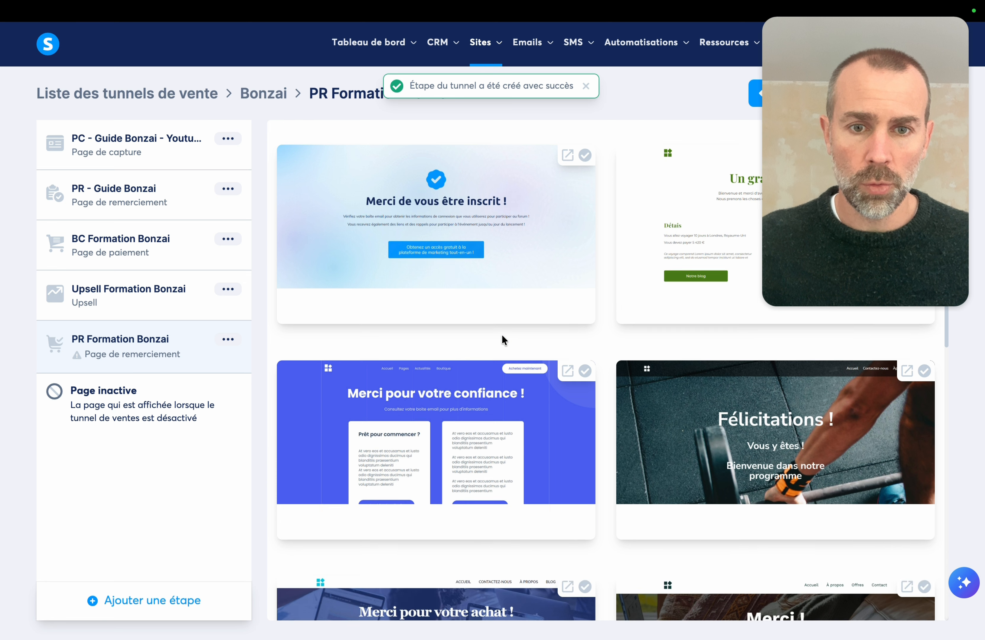
scroll(502, 335, "down", 10)
scroll(575, 400, "down", 5)
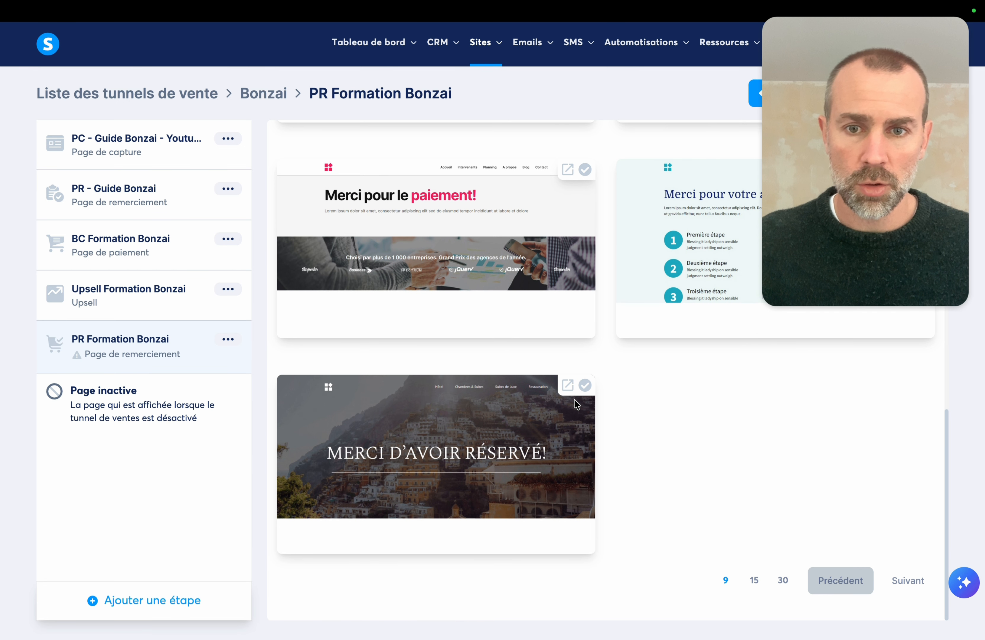
scroll(485, 325, "up", 10)
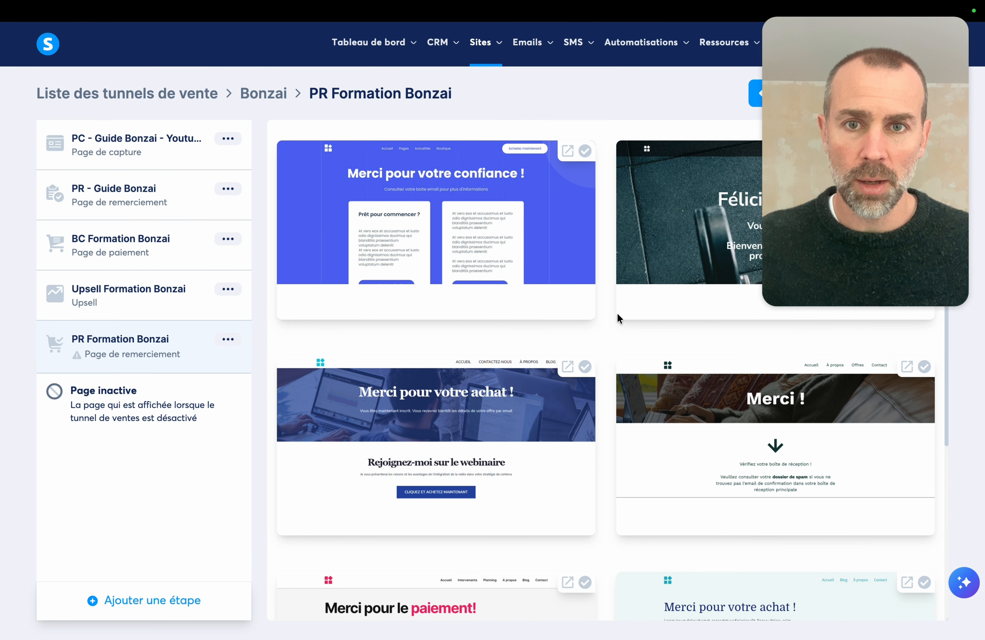
scroll(618, 318, "up", 6)
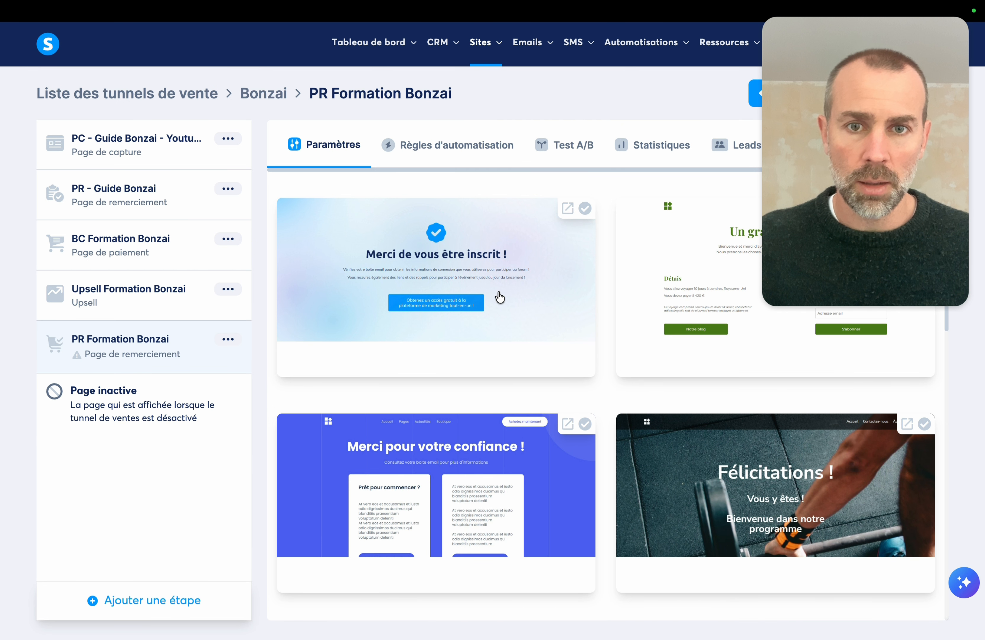
left_click(463, 305)
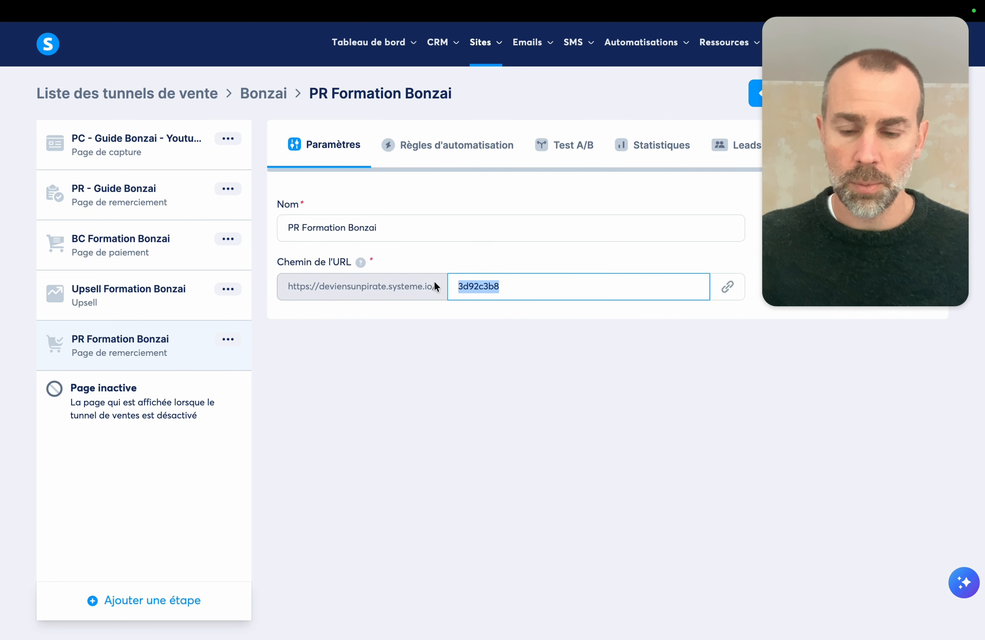
type("pr")
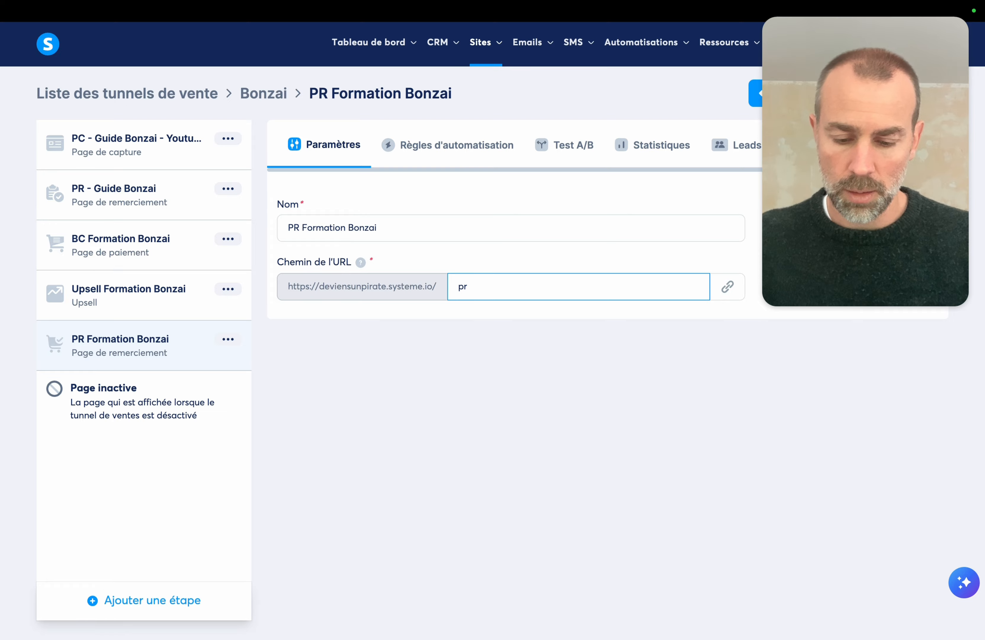
type("formationbonzai")
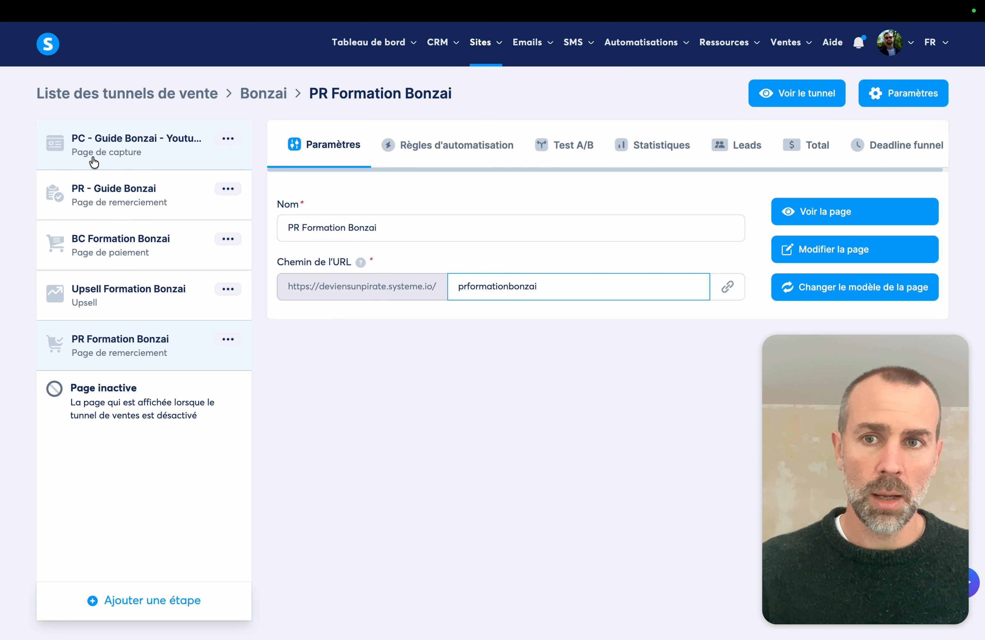
Review the capture page's optin automation rule, followed by the settings of each remaining Bonzai funnel step in order
left_click(94, 162)
left_click(466, 151)
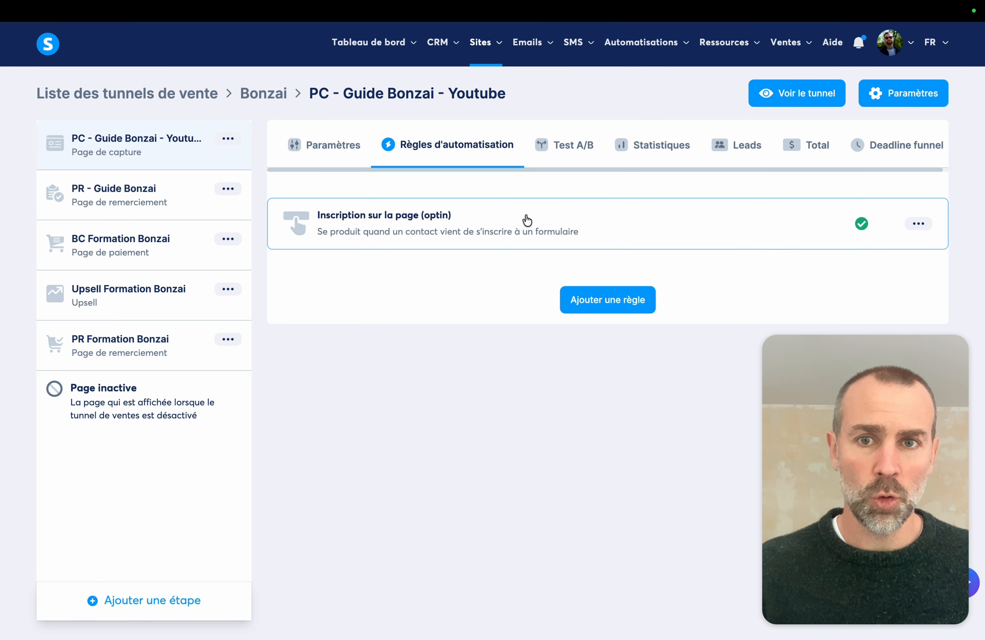
left_click(443, 231)
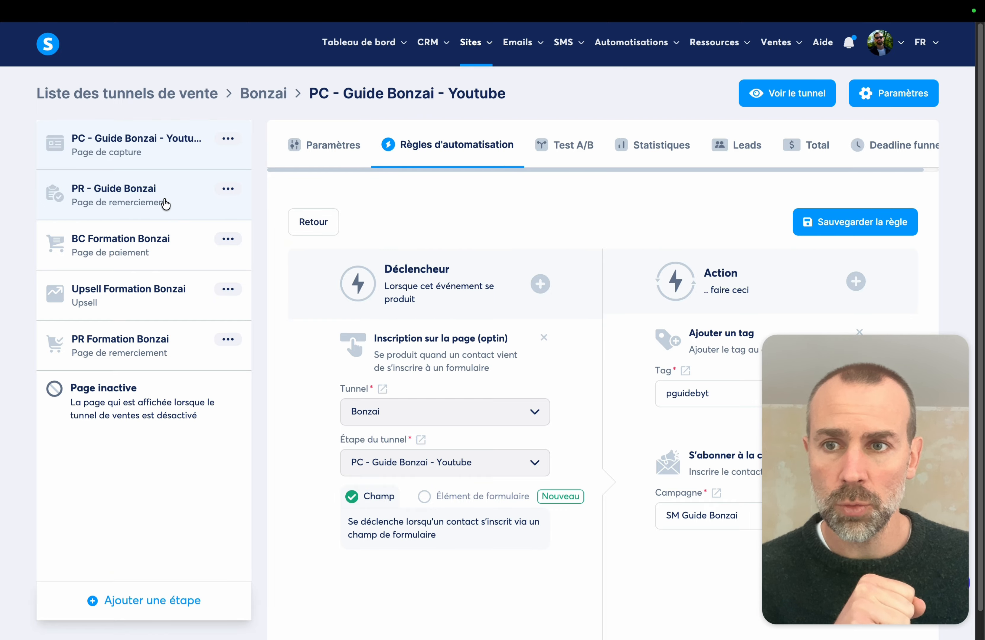
left_click(165, 203)
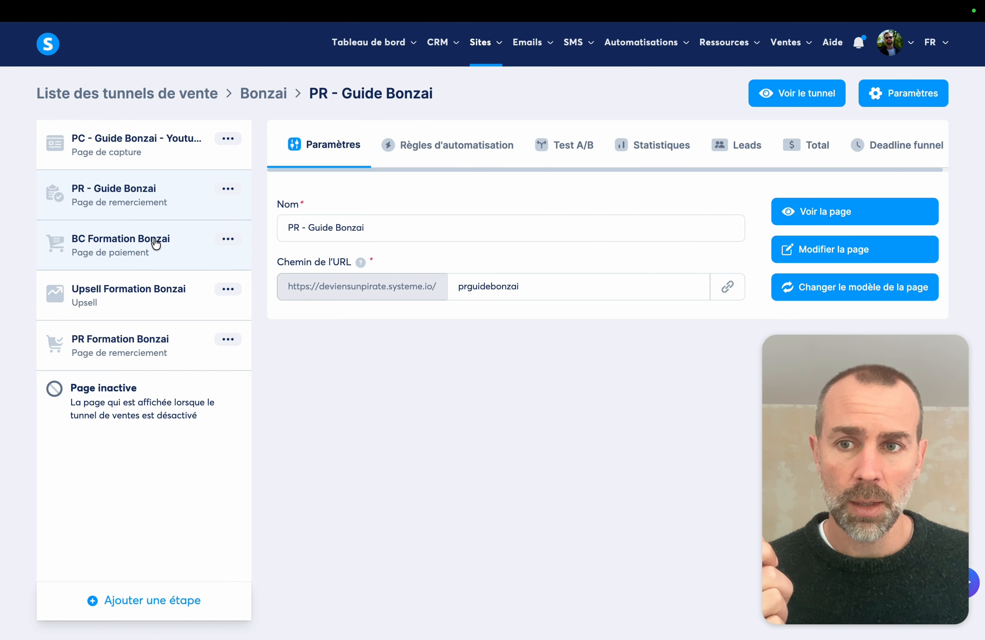
left_click(157, 249)
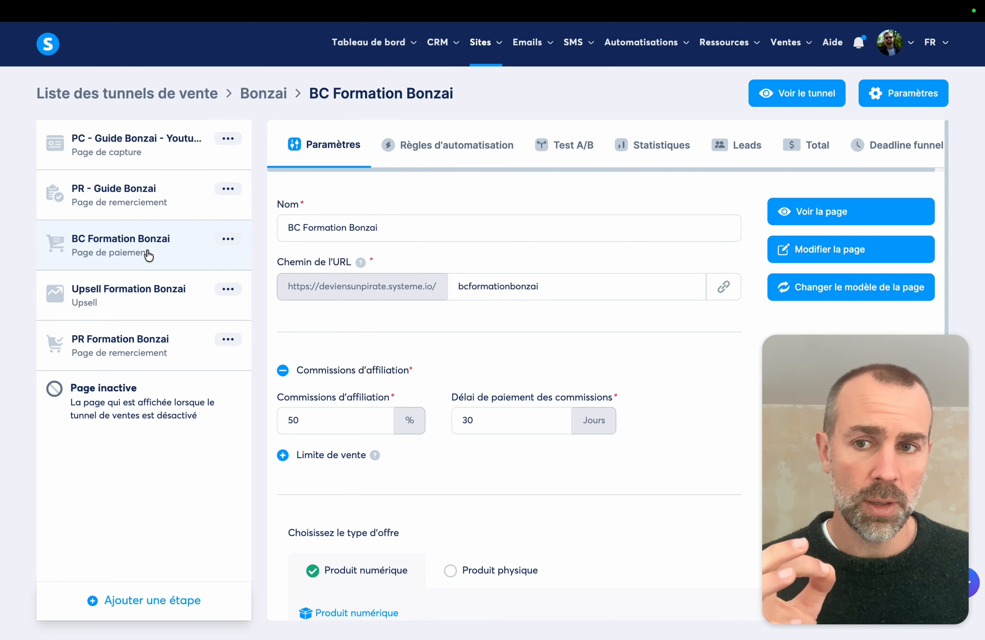
left_click(122, 310)
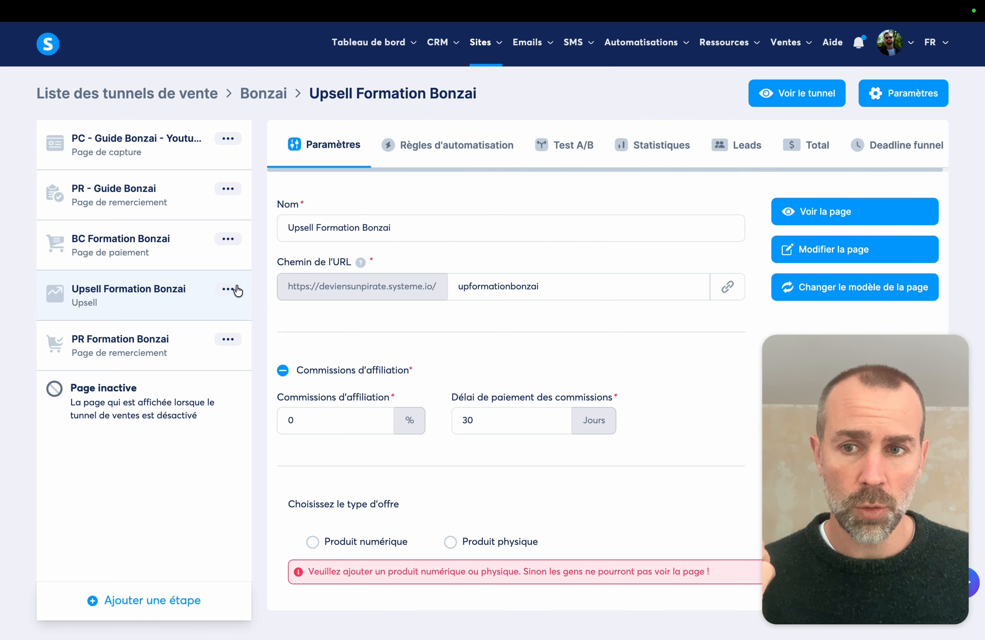
left_click(127, 358)
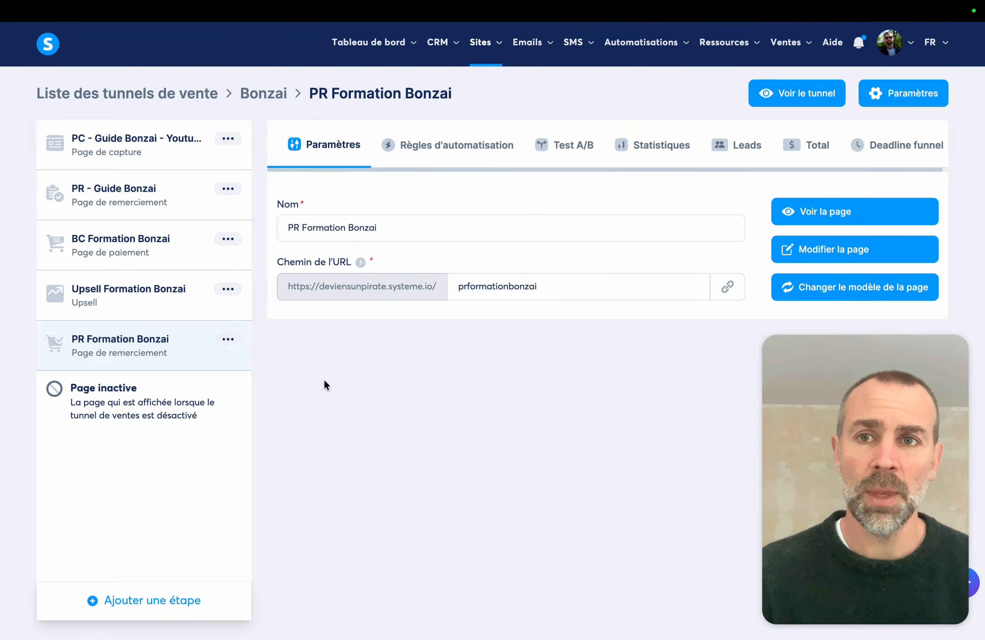
Switch to the systeme.io pricing page and examine the limits of the Gratuit plan
mouse_move(186, 37)
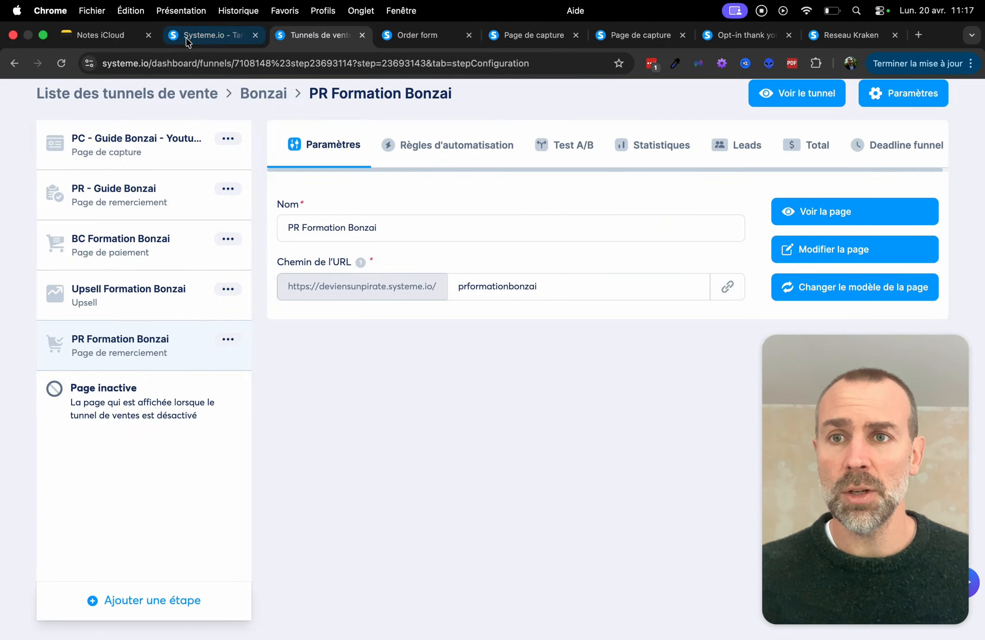
left_click(185, 40)
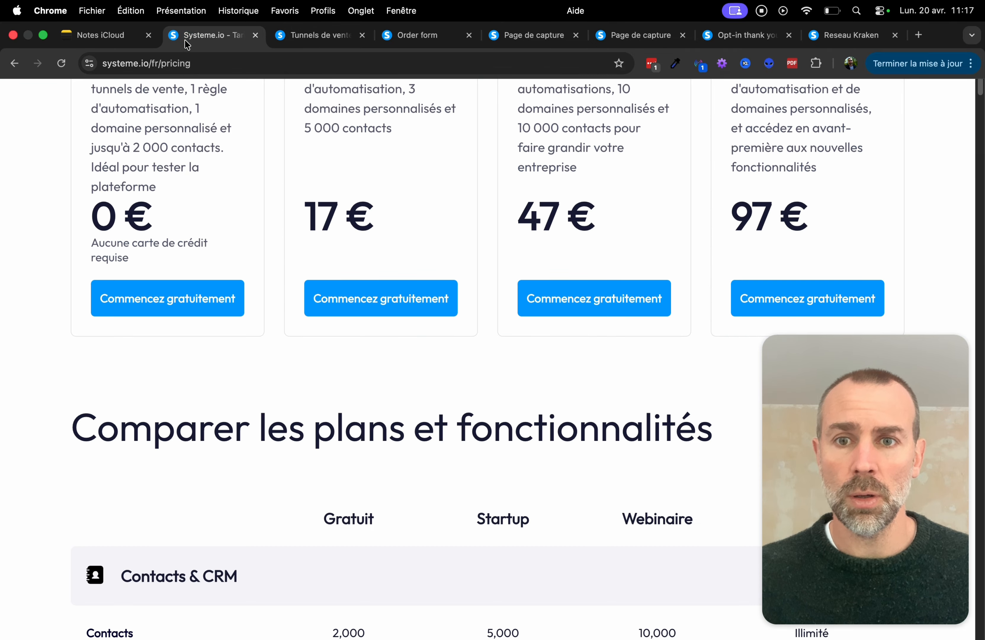
scroll(370, 213, "up", 5)
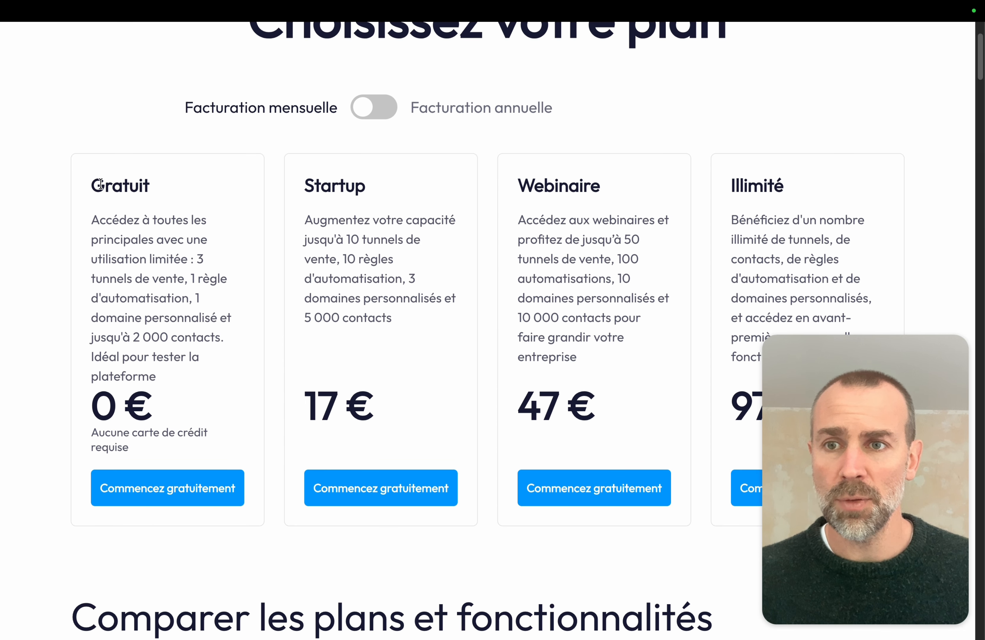
left_click_drag(93, 185, 199, 311)
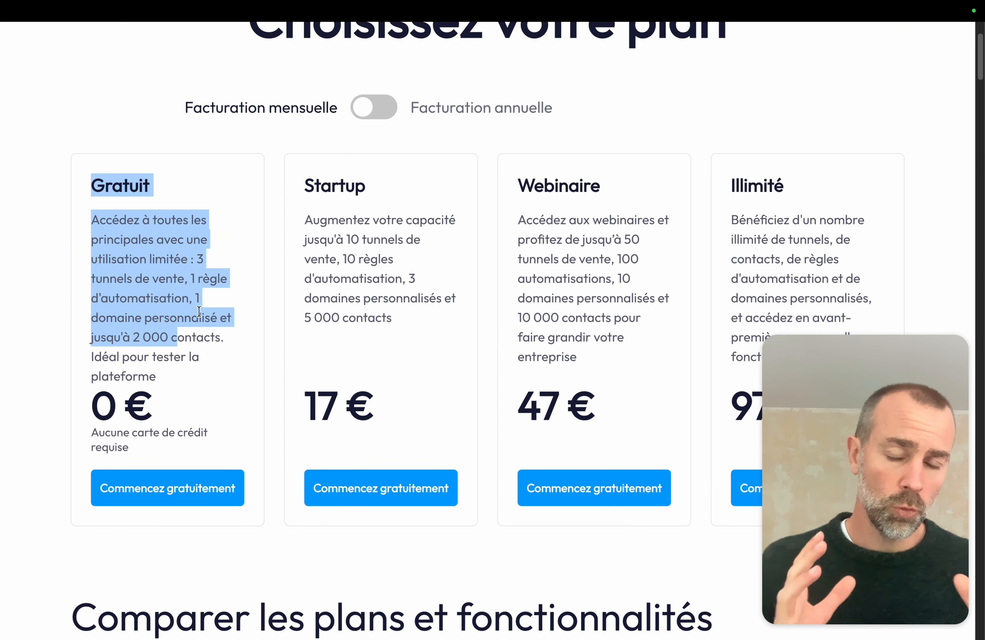